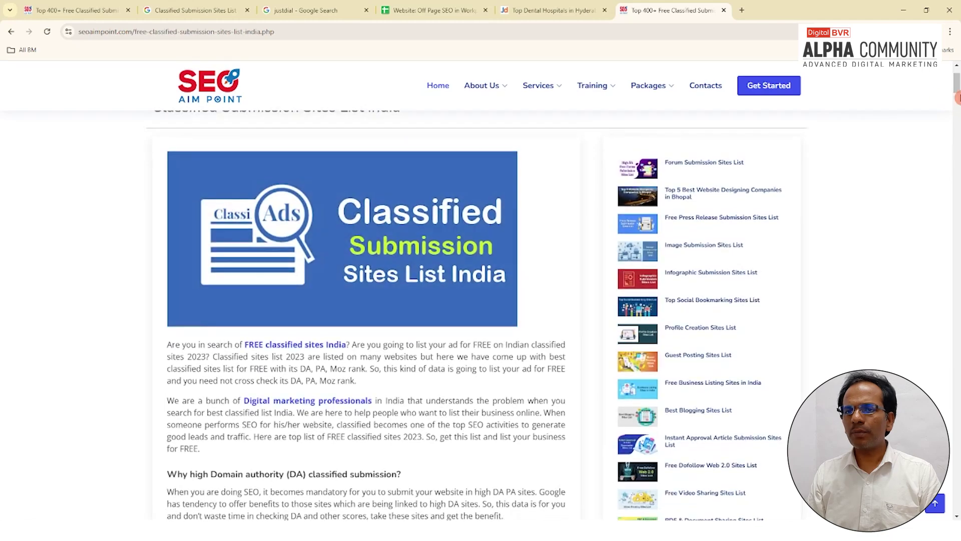
Scroll to the Classified Sites India table, then move to the Off Page SEO spreadsheet.
{"action": "left_click_drag", "start_coordinate": [959, 89], "coordinate": [957, 106]}
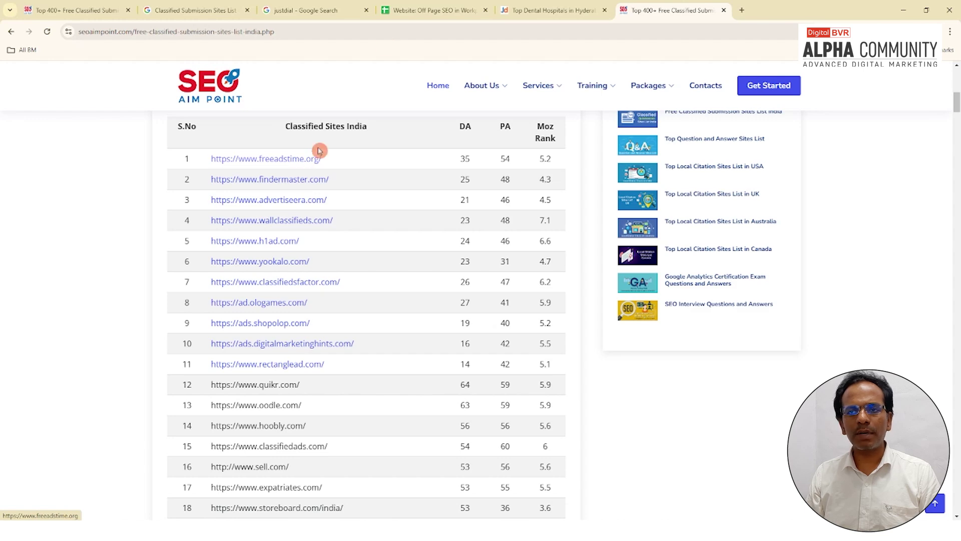
{"action": "left_click", "coordinate": [407, 11]}
{"action": "mouse_move", "coordinate": [229, 267]}
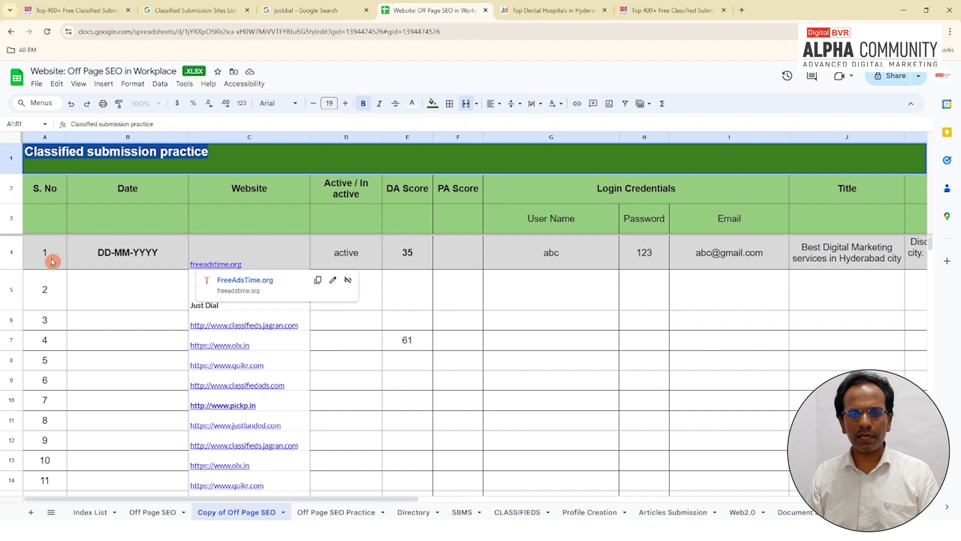
Select the sample rows of the practice table across to column G.
{"action": "left_click", "coordinate": [34, 261]}
{"action": "key", "text": "ctrl+shift+Right"}
{"action": "key", "text": "ctrl+shift+Down"}
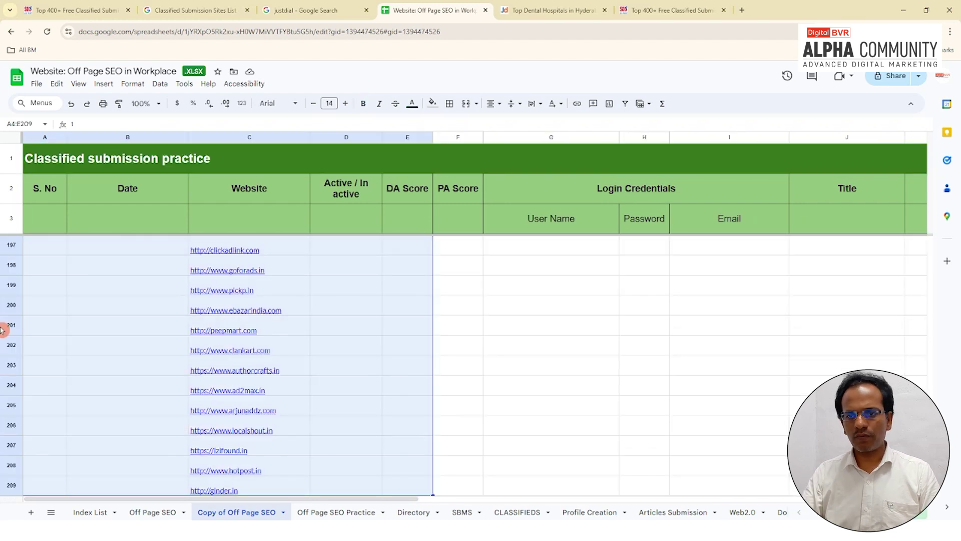
{"action": "key", "text": "shift+Right"}
{"action": "key", "text": "shift+Right"}
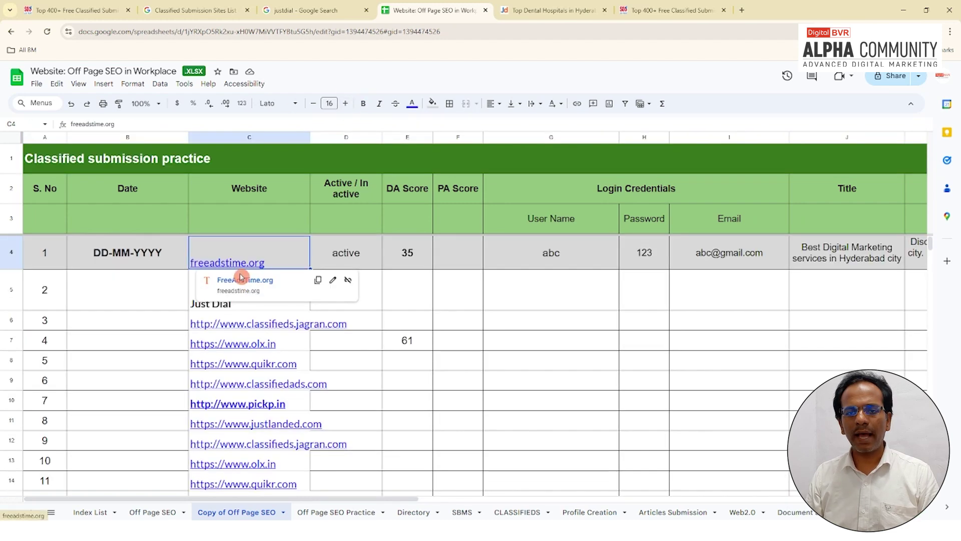
{"action": "left_click", "coordinate": [415, 257]}
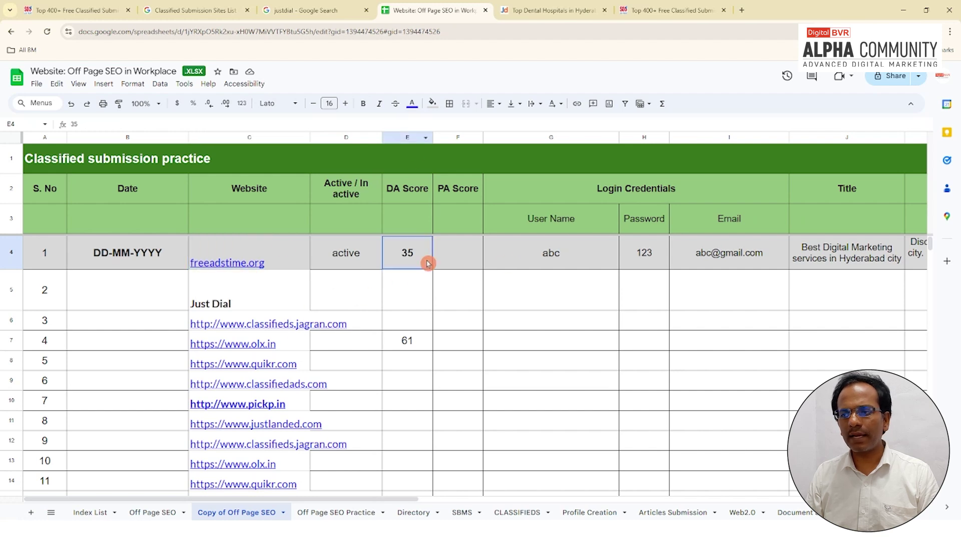
{"action": "left_click", "coordinate": [554, 259]}
Delete 'Just Dial' from C5, dismiss the Justdial enquiry popup and return to the sites list.
{"action": "left_click", "coordinate": [226, 305]}
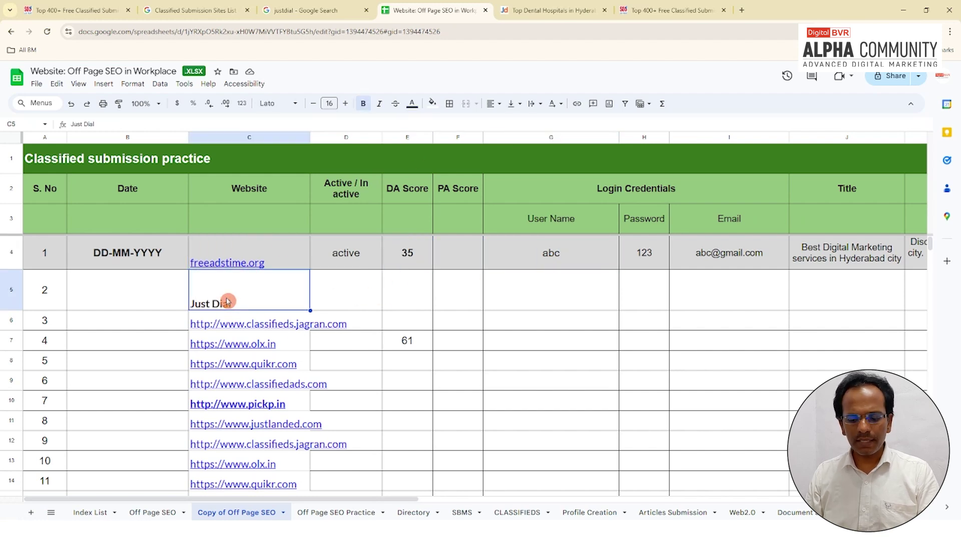
{"action": "key", "text": "Delete"}
{"action": "left_click", "coordinate": [576, 11]}
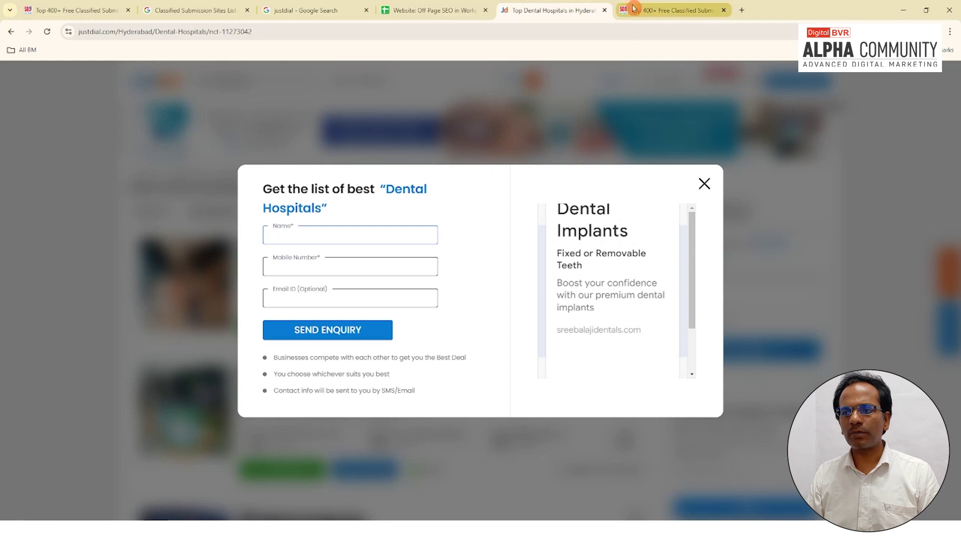
{"action": "left_click", "coordinate": [704, 182]}
{"action": "left_click", "coordinate": [650, 12]}
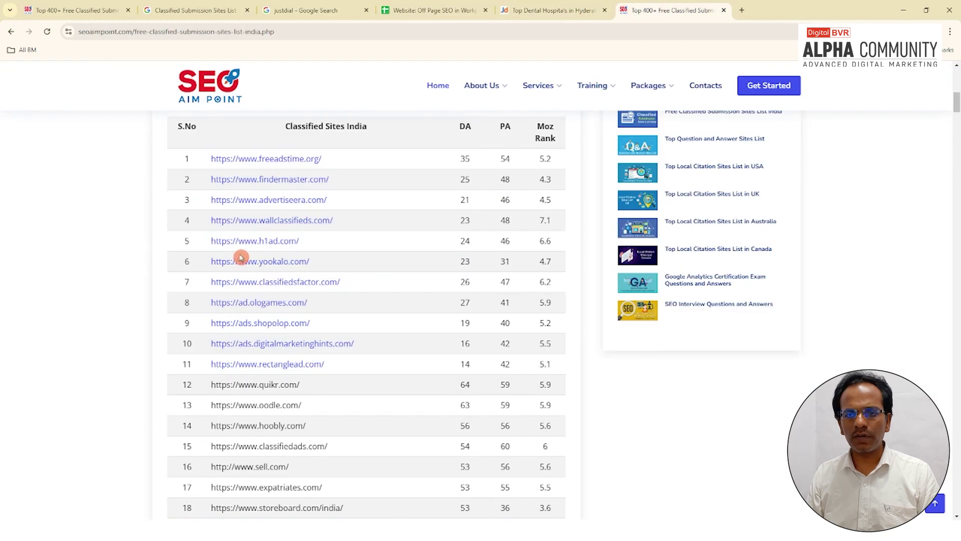
Review the first eleven classified sites and the Off Page SEO spreadsheet.
{"action": "scroll", "coordinate": [240, 257], "scroll_direction": "up", "scroll_amount": 3}
{"action": "scroll", "coordinate": [189, 307], "scroll_direction": "down", "scroll_amount": 2}
{"action": "scroll", "coordinate": [195, 270], "scroll_direction": "up", "scroll_amount": 1}
{"action": "left_click_drag", "start_coordinate": [197, 214], "coordinate": [333, 420]}
{"action": "left_click", "coordinate": [121, 289]}
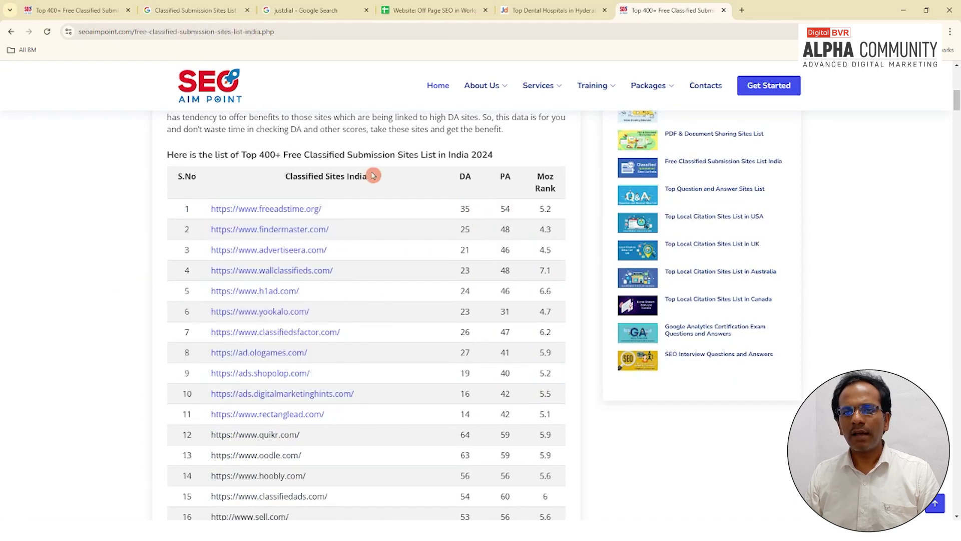
{"action": "left_click", "coordinate": [421, 10]}
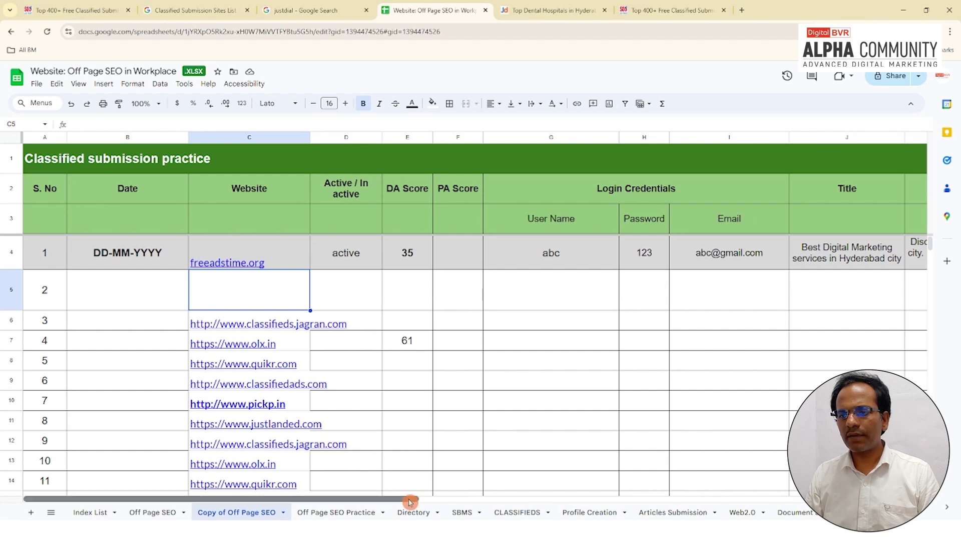
{"action": "left_click_drag", "start_coordinate": [410, 499], "coordinate": [495, 499]}
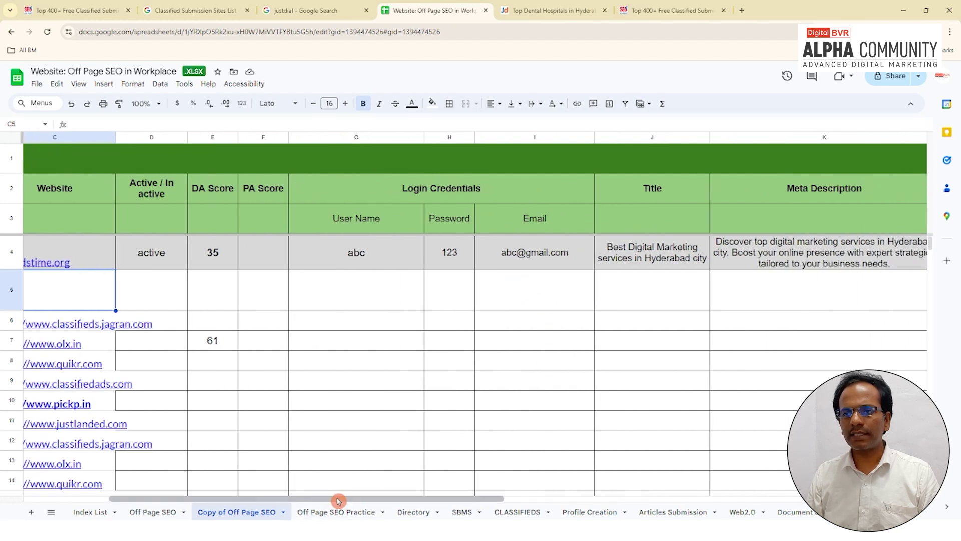
{"action": "left_click_drag", "start_coordinate": [337, 501], "coordinate": [250, 500]}
{"action": "left_click", "coordinate": [668, 10]}
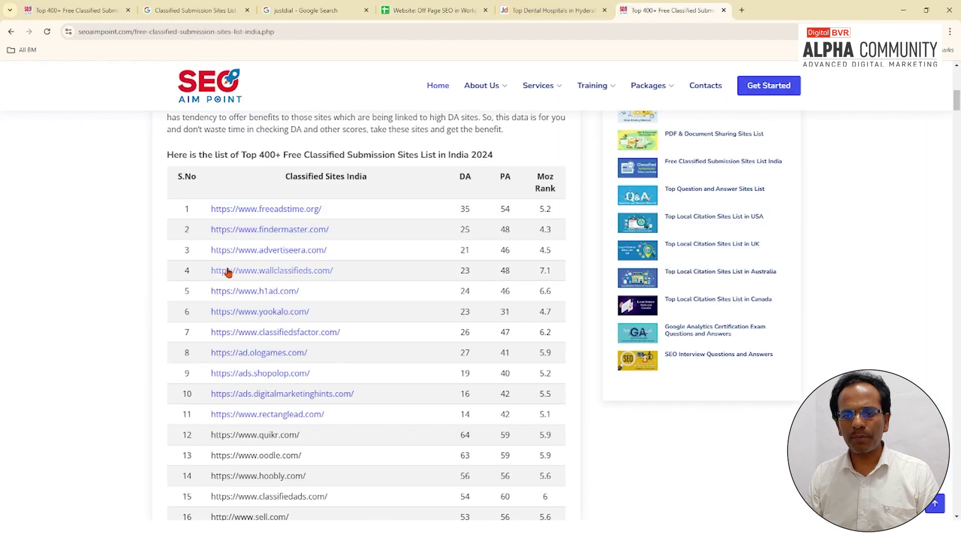
{"action": "scroll", "coordinate": [245, 221], "scroll_direction": "down", "scroll_amount": 3}
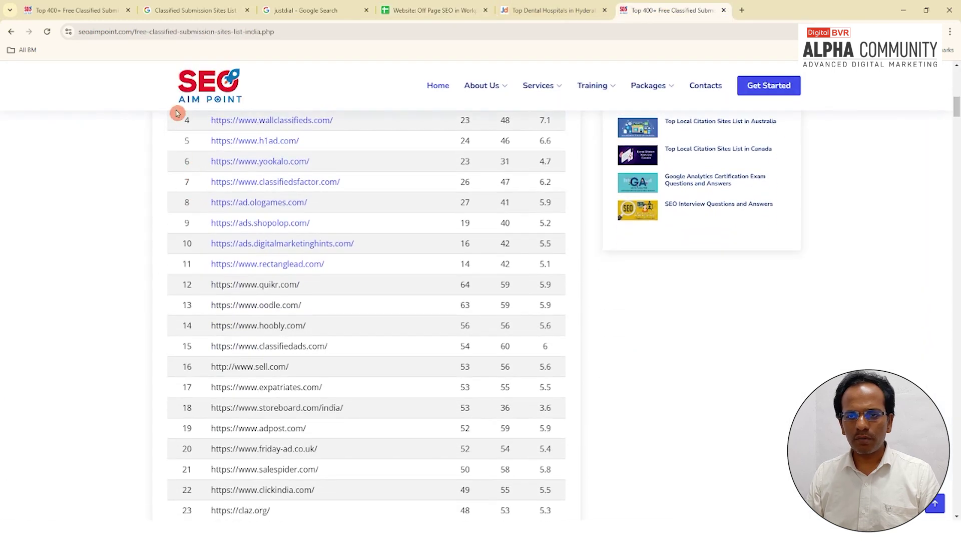
{"action": "scroll", "coordinate": [180, 113], "scroll_direction": "up", "scroll_amount": 2}
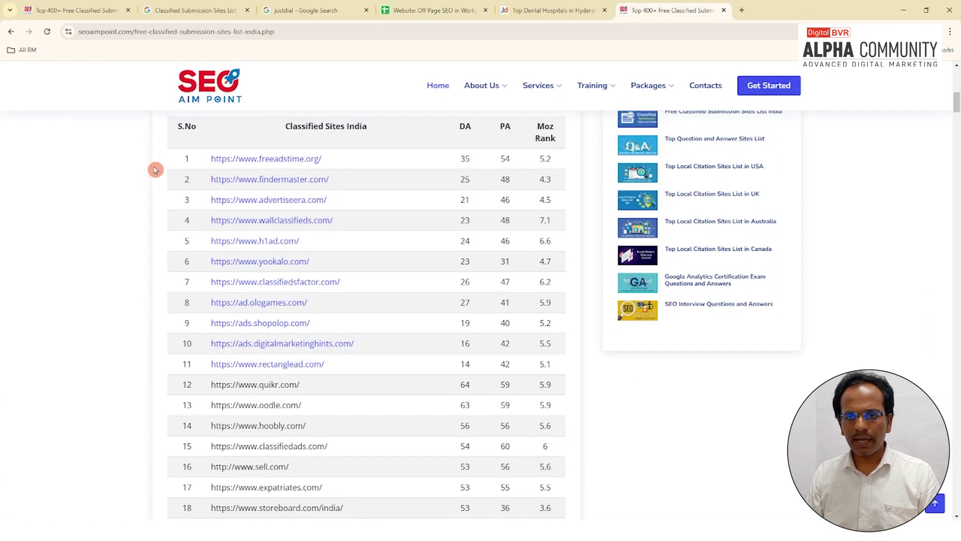
{"action": "right_click", "coordinate": [257, 245]}
{"action": "left_click", "coordinate": [280, 252]}
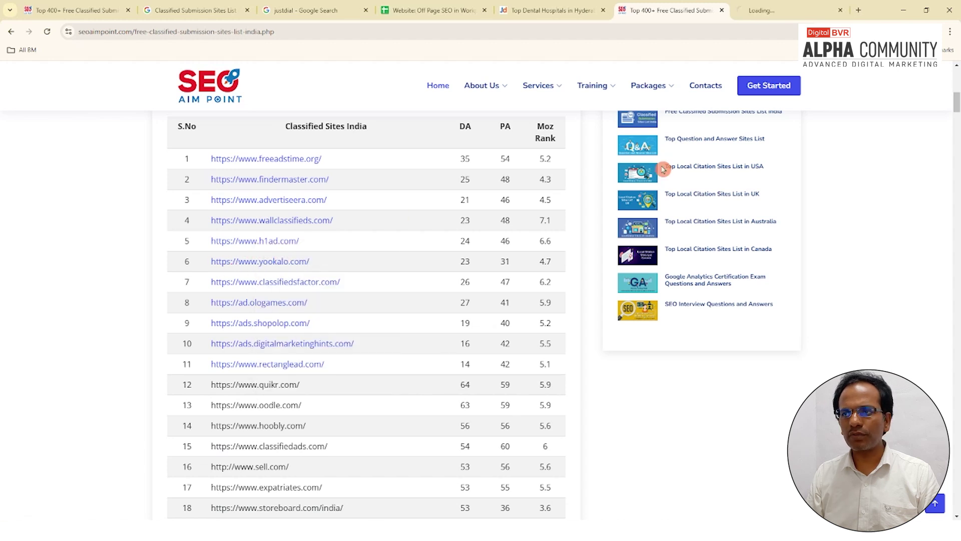
Dismiss the full-page ad on h1ad.com and select the site's web address.
{"action": "left_click", "coordinate": [766, 11]}
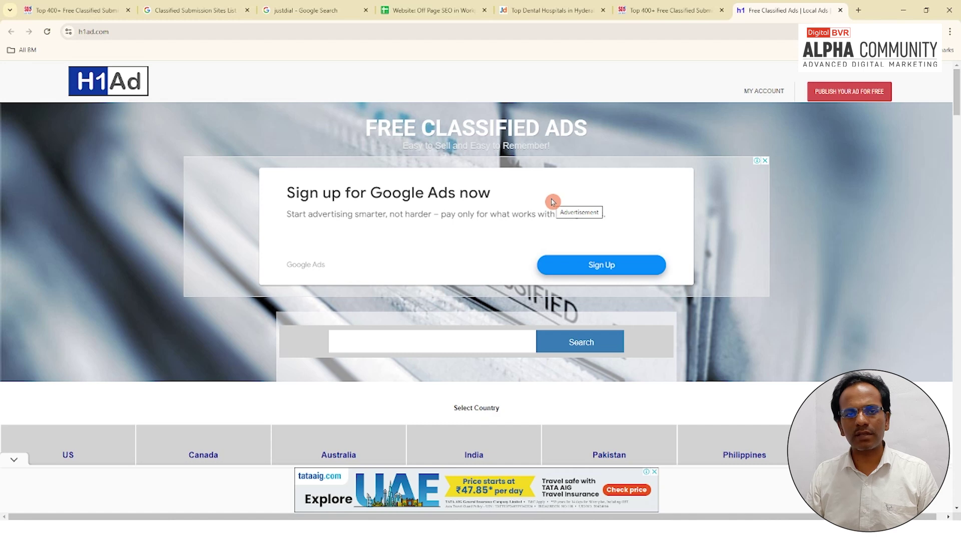
{"action": "left_click", "coordinate": [654, 11]}
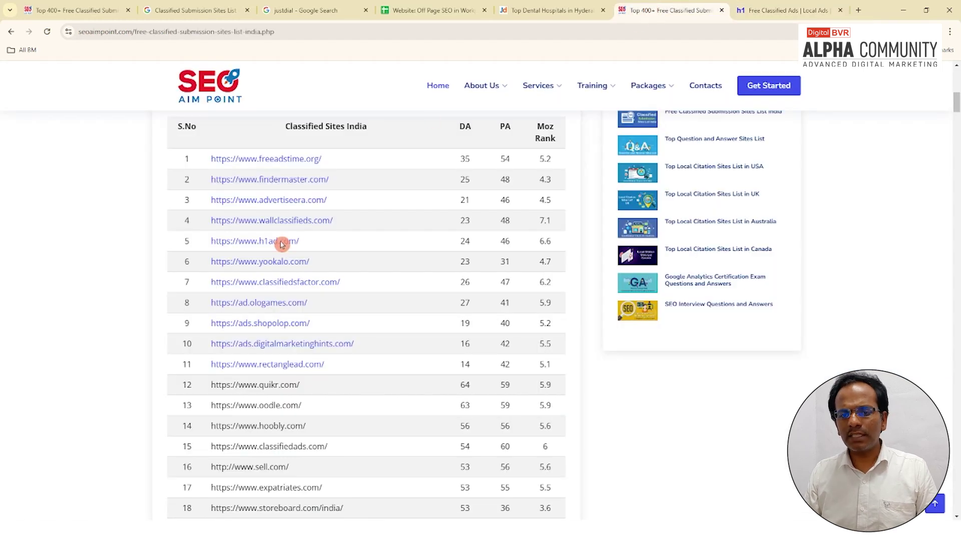
{"action": "left_click", "coordinate": [784, 11]}
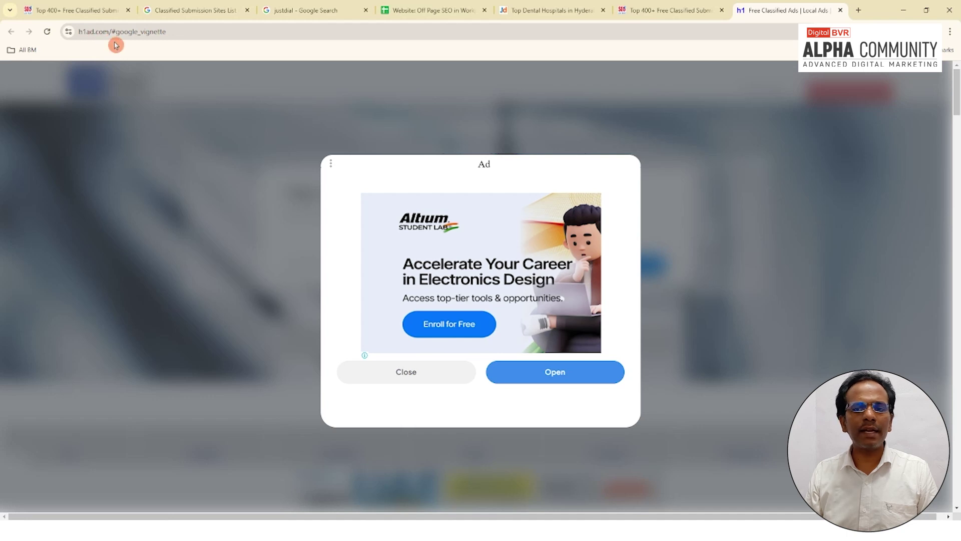
{"action": "left_click", "coordinate": [420, 371]}
{"action": "scroll", "coordinate": [236, 292], "scroll_direction": "down", "scroll_amount": 4}
{"action": "scroll", "coordinate": [236, 292], "scroll_direction": "up", "scroll_amount": 4}
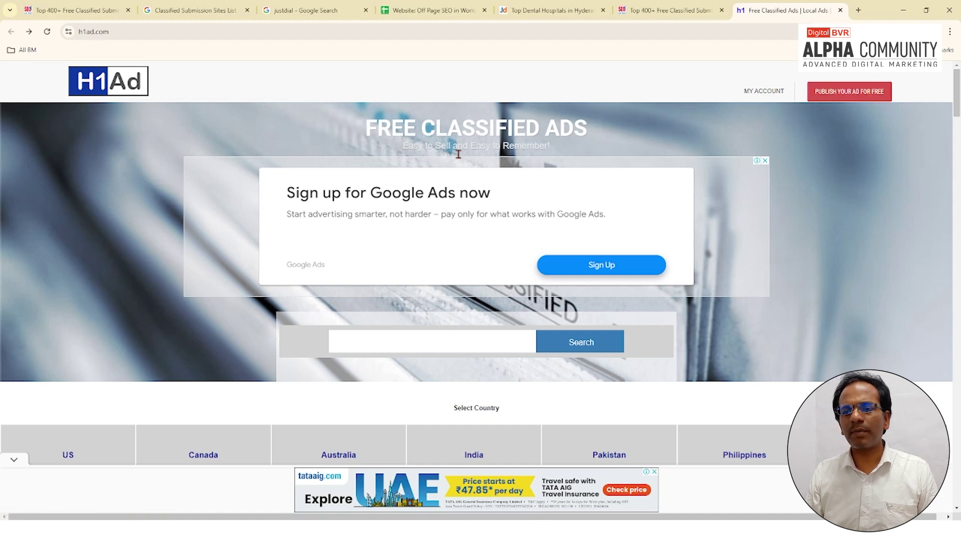
{"action": "scroll", "coordinate": [607, 297], "scroll_direction": "down", "scroll_amount": 2}
{"action": "scroll", "coordinate": [265, 363], "scroll_direction": "up", "scroll_amount": 2}
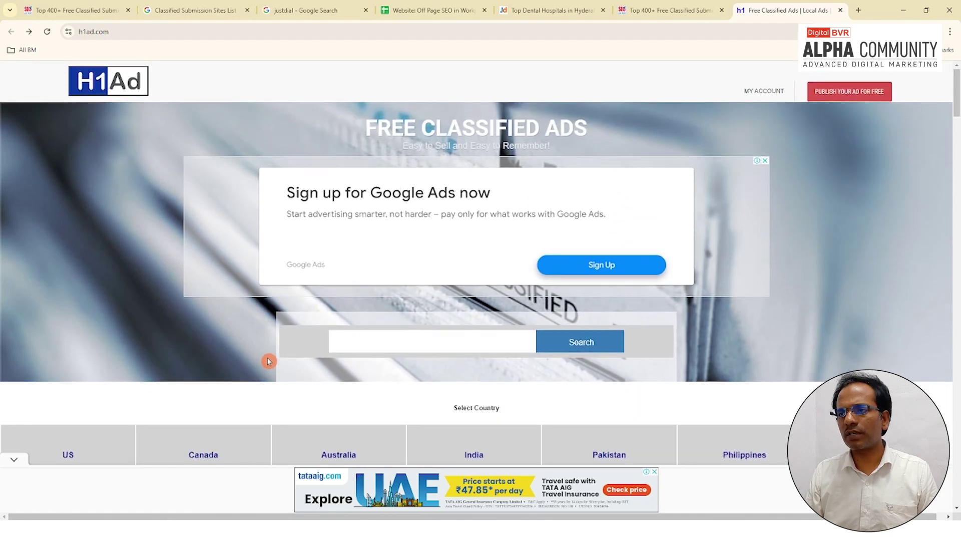
{"action": "left_click", "coordinate": [137, 34]}
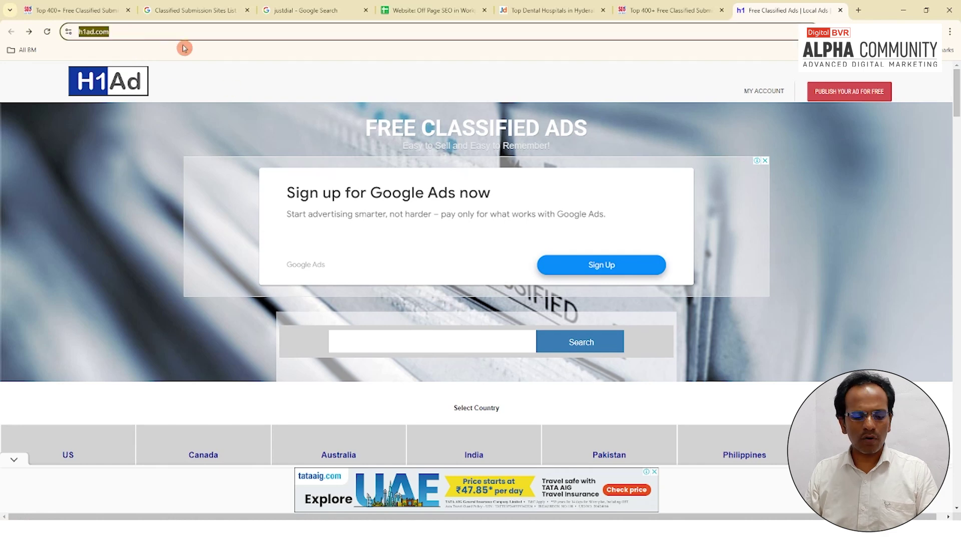
Paste the h1ad.com address into C5 and copy the DD-MM-YYYY date placeholder into B5.
{"action": "left_click", "coordinate": [411, 11]}
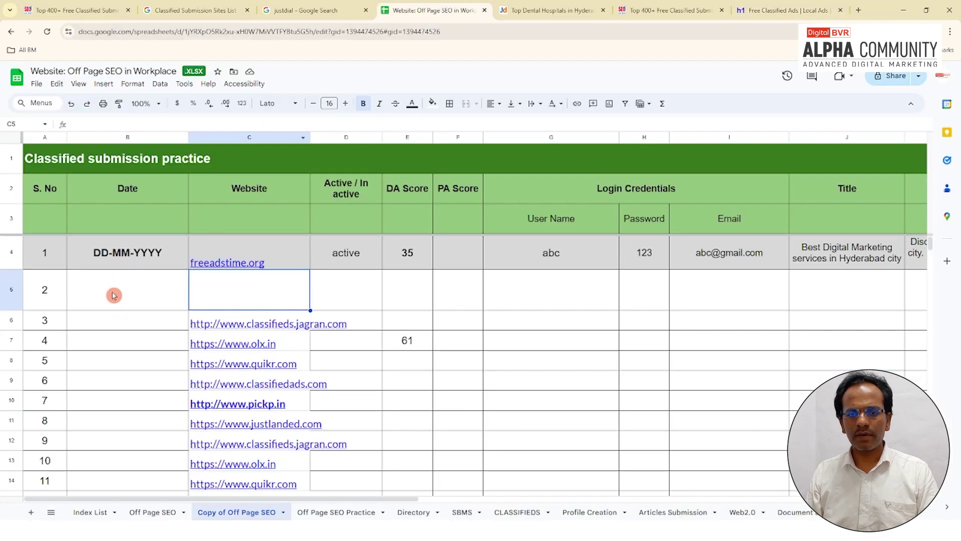
{"action": "double_click", "coordinate": [218, 304]}
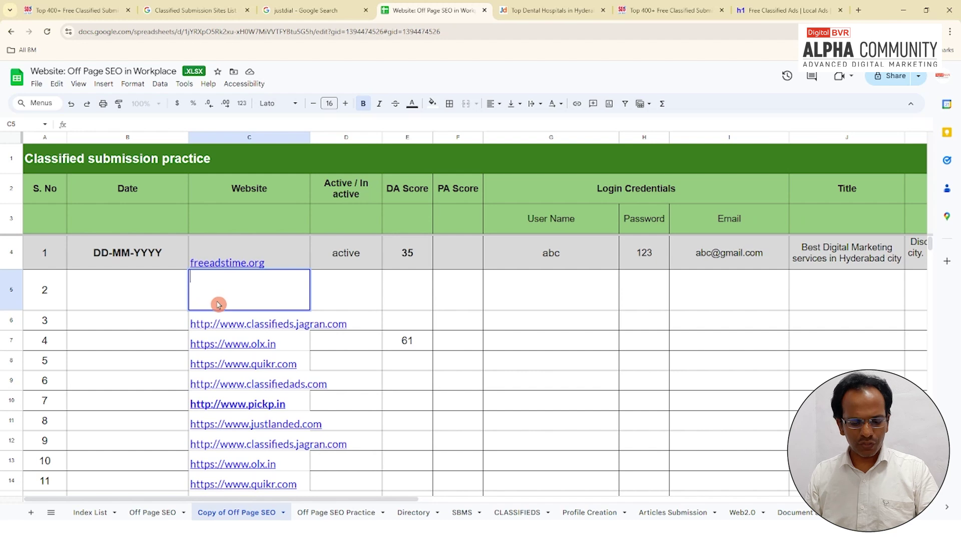
{"action": "type", "text": "https://www.h1ad.com/"}
{"action": "left_click", "coordinate": [123, 258]}
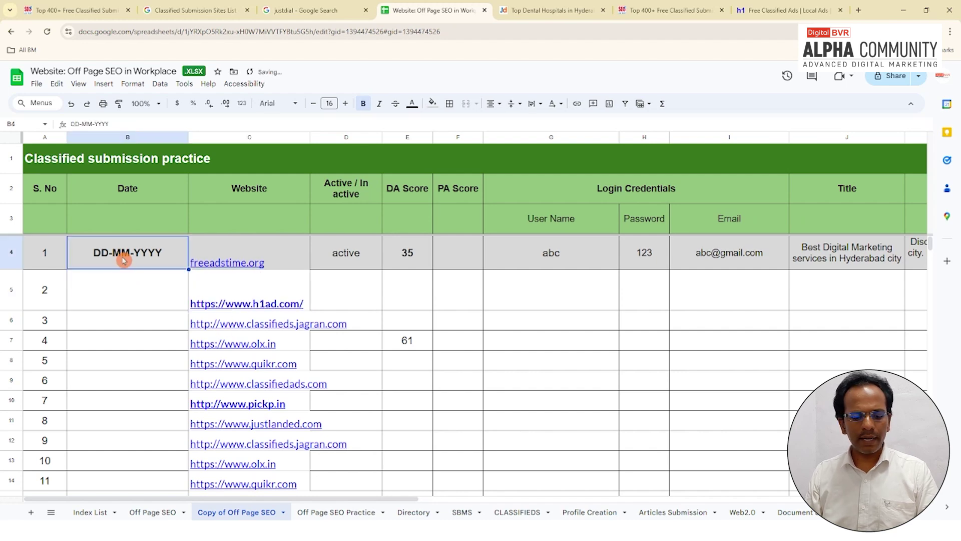
{"action": "key", "text": "ctrl+c"}
{"action": "left_click", "coordinate": [141, 298]}
{"action": "key", "text": "ctrl+v"}
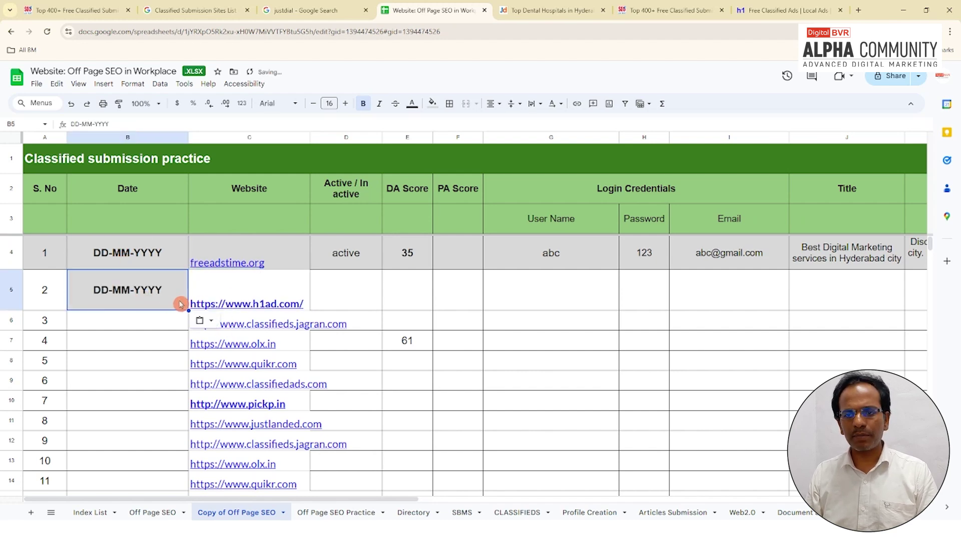
Copy the 'active' status from D4 into D5.
{"action": "left_click", "coordinate": [344, 247]}
{"action": "key", "text": "ctrl+c"}
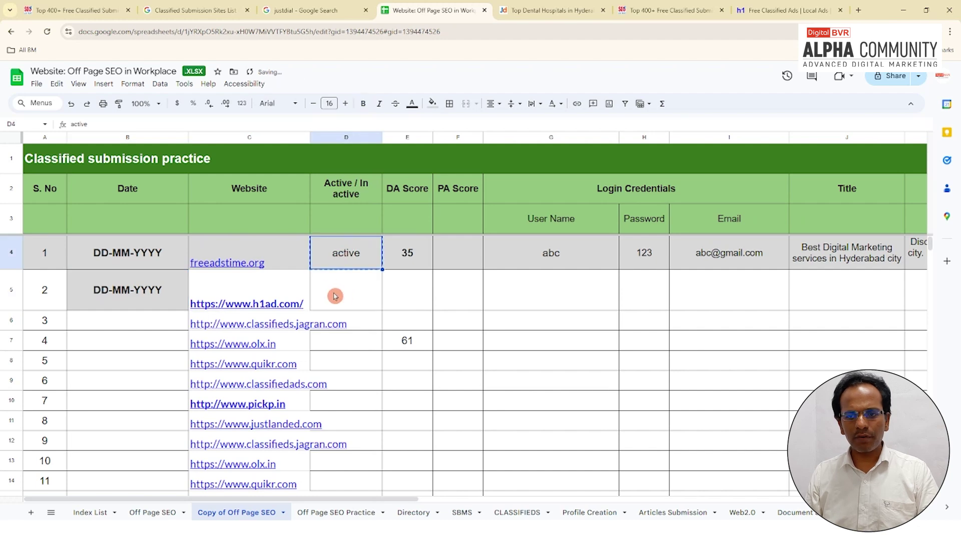
{"action": "left_click", "coordinate": [336, 293]}
{"action": "key", "text": "ctrl+v"}
Enter DA score 24 in E5 and check the E4–E7 DA Score cells.
{"action": "left_click", "coordinate": [406, 252]}
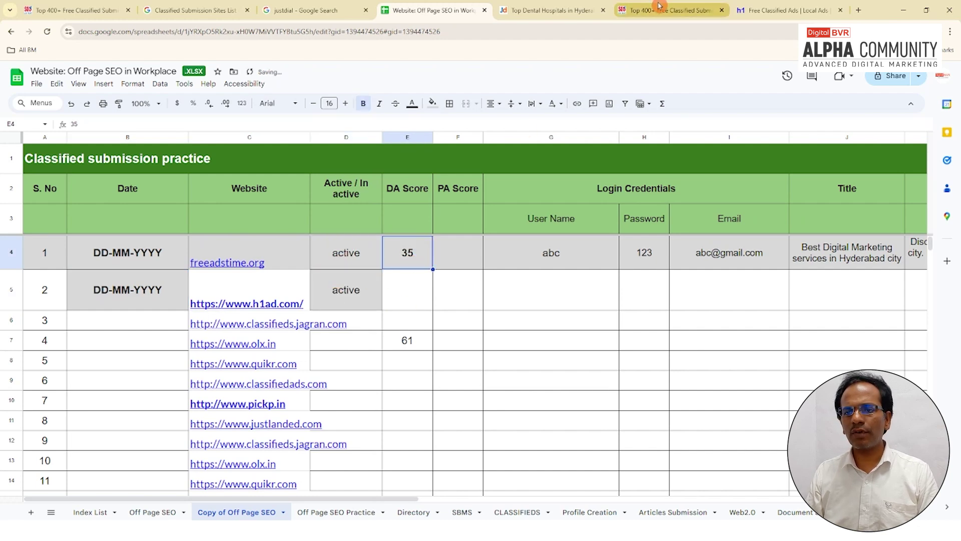
{"action": "left_click", "coordinate": [655, 9]}
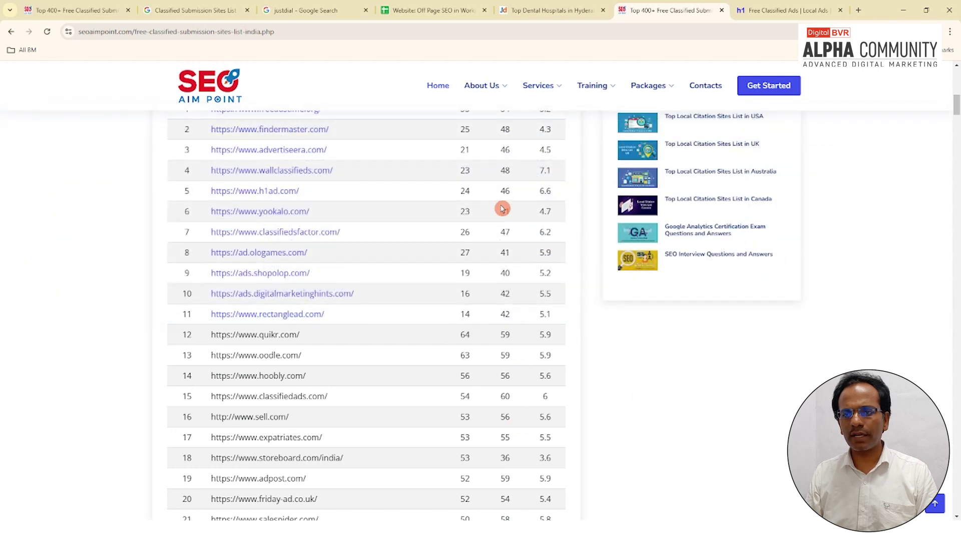
{"action": "scroll", "coordinate": [514, 195], "scroll_direction": "up", "scroll_amount": 4}
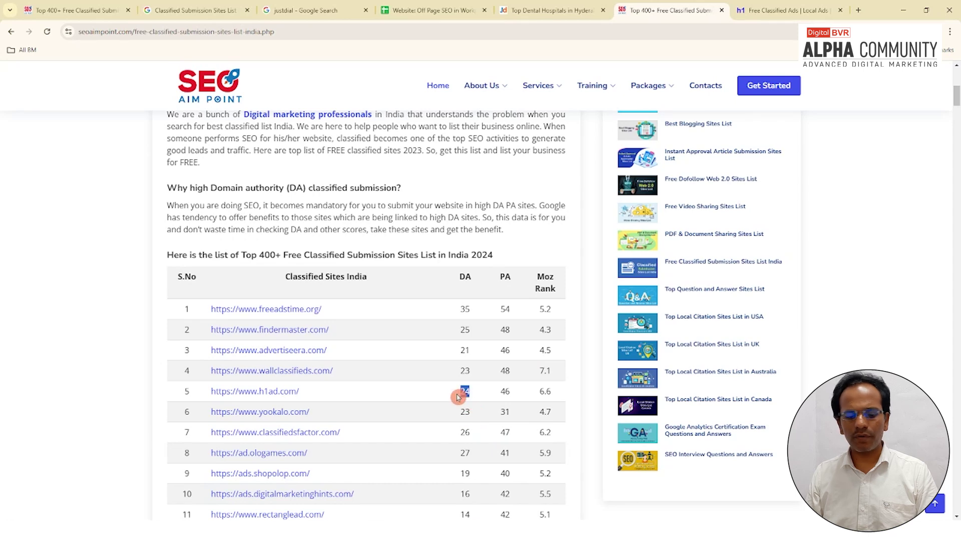
{"action": "left_click", "coordinate": [417, 12]}
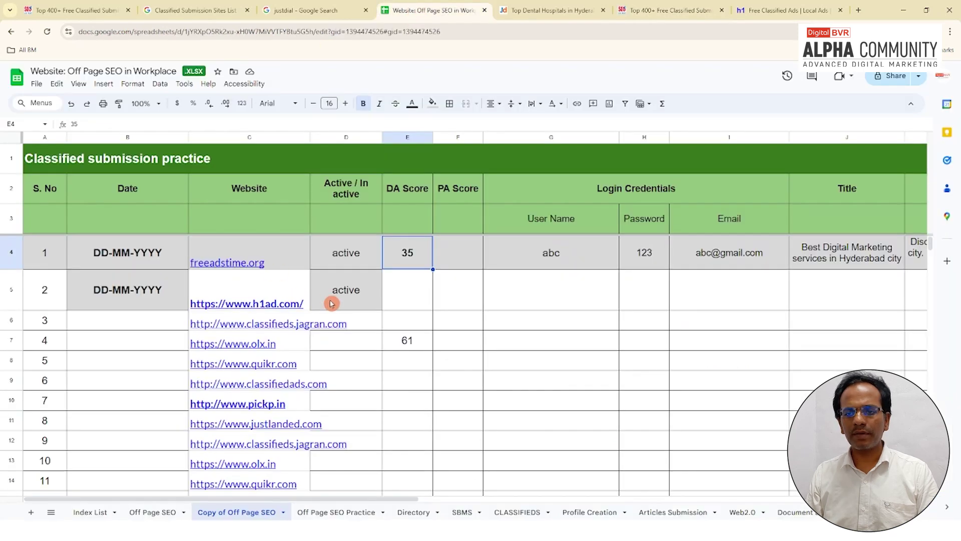
{"action": "left_click", "coordinate": [396, 299]}
{"action": "key", "text": "ctrl+v"}
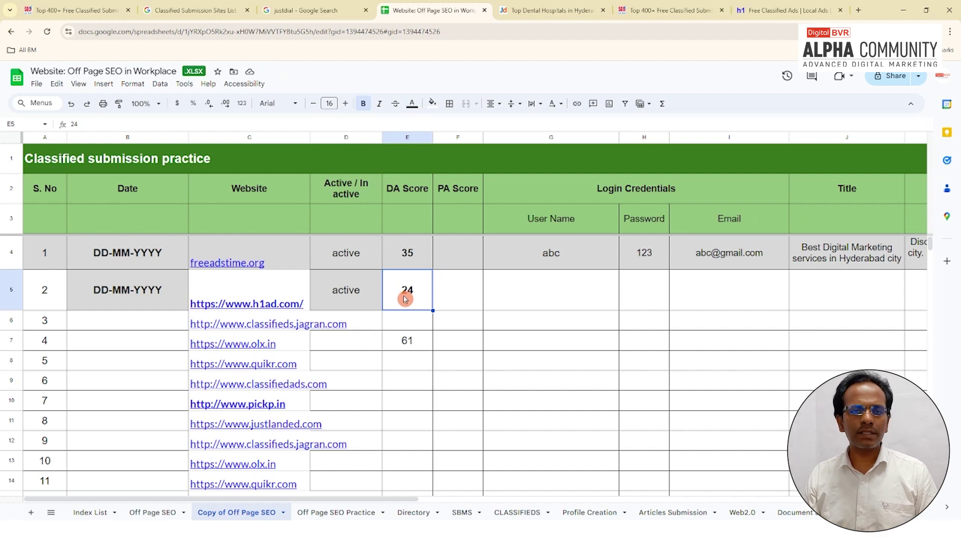
{"action": "left_click_drag", "start_coordinate": [407, 253], "coordinate": [414, 343]}
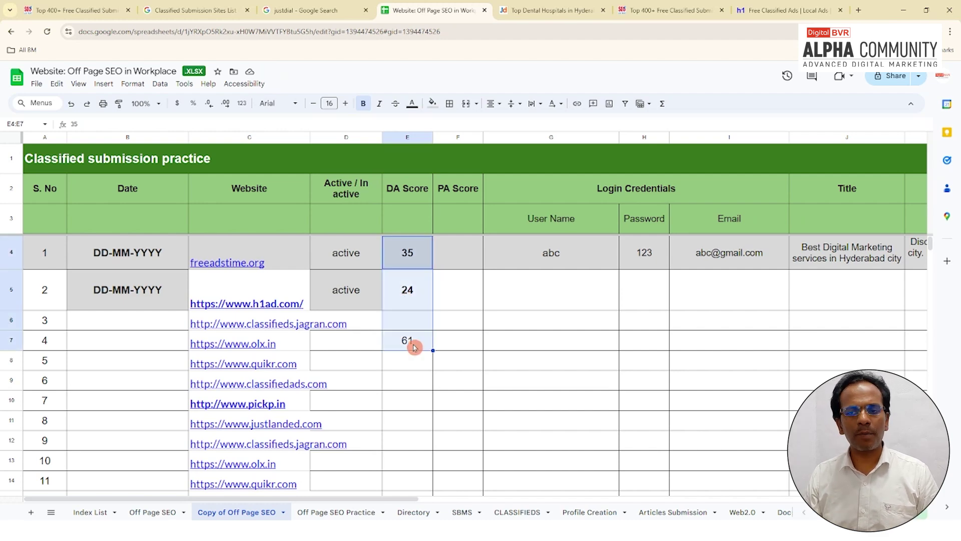
{"action": "left_click_drag", "start_coordinate": [412, 249], "coordinate": [409, 342]}
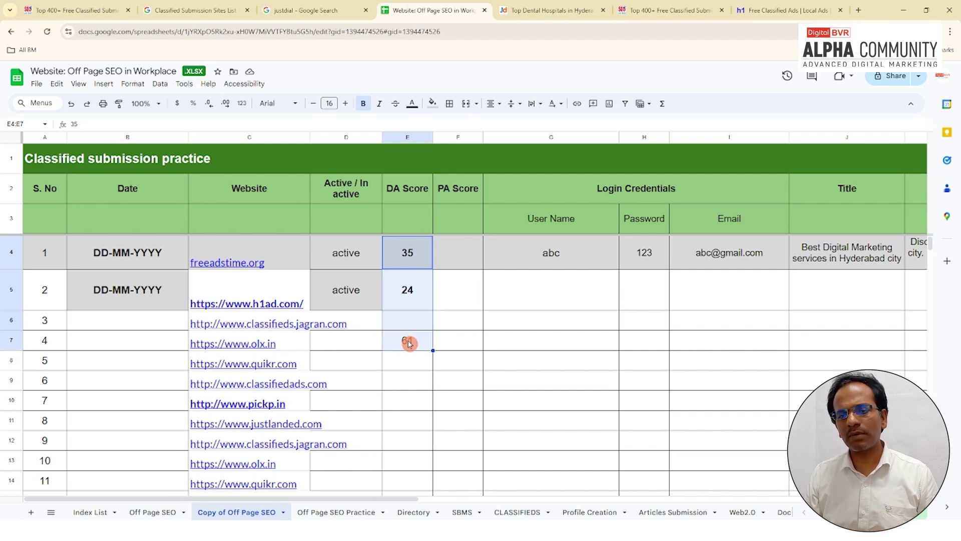
{"action": "left_click", "coordinate": [781, 10]}
{"action": "left_click", "coordinate": [670, 10]}
{"action": "scroll", "coordinate": [326, 374], "scroll_direction": "down", "scroll_amount": 4}
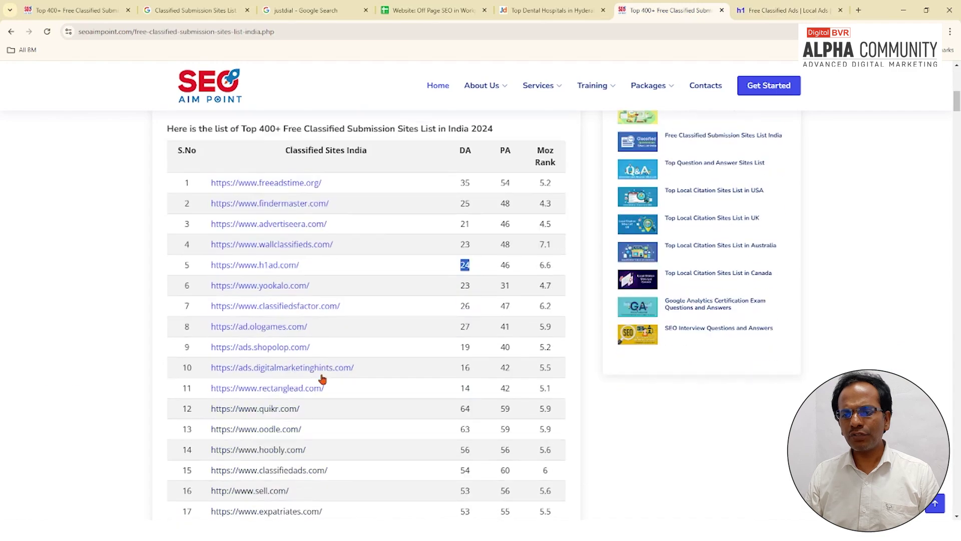
{"action": "scroll", "coordinate": [327, 374], "scroll_direction": "down", "scroll_amount": 2}
{"action": "left_click_drag", "start_coordinate": [465, 184], "coordinate": [476, 283]}
{"action": "left_click", "coordinate": [477, 283]}
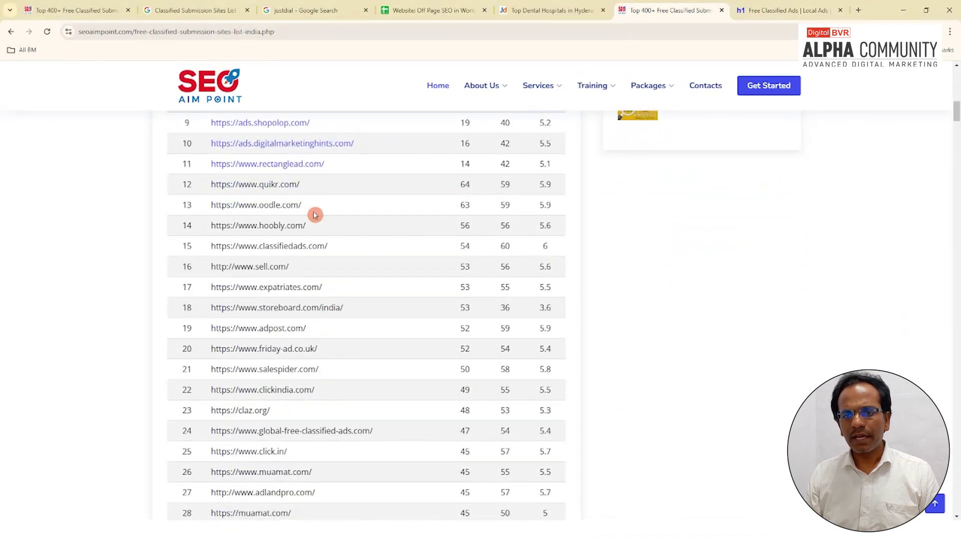
{"action": "triple_click", "coordinate": [267, 183]}
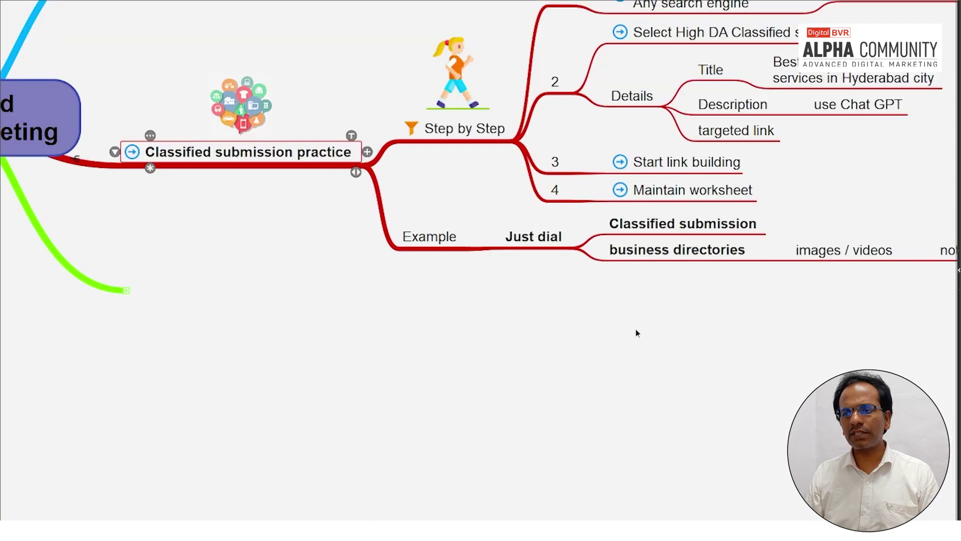
{"action": "left_click_drag", "start_coordinate": [637, 333], "coordinate": [508, 308]}
Add an 'ad posting' topic under the quikr.com node in the Example branch.
{"action": "left_click", "coordinate": [415, 222]}
{"action": "left_click", "coordinate": [293, 212]}
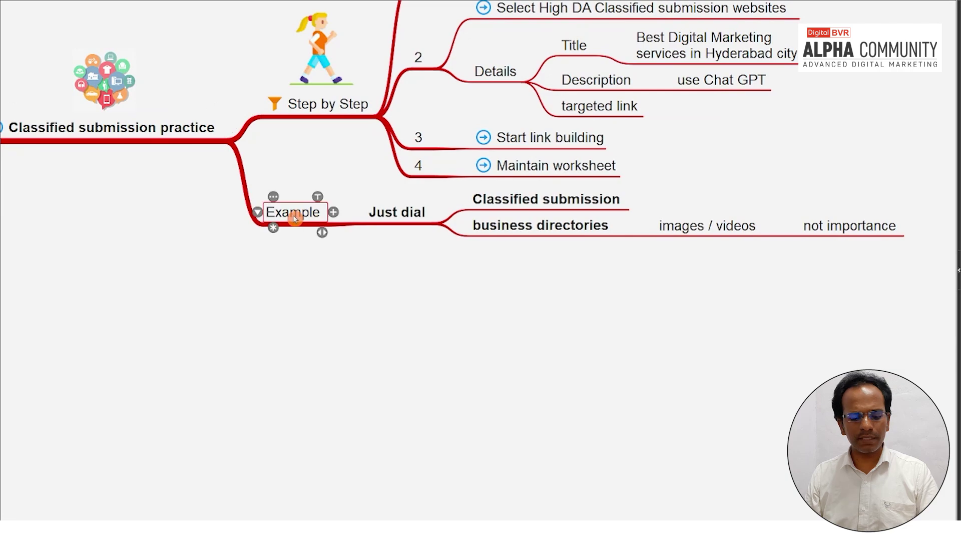
{"action": "left_click_drag", "start_coordinate": [510, 385], "coordinate": [193, 237]}
{"action": "scroll", "coordinate": [451, 306], "scroll_direction": "up", "scroll_amount": 2}
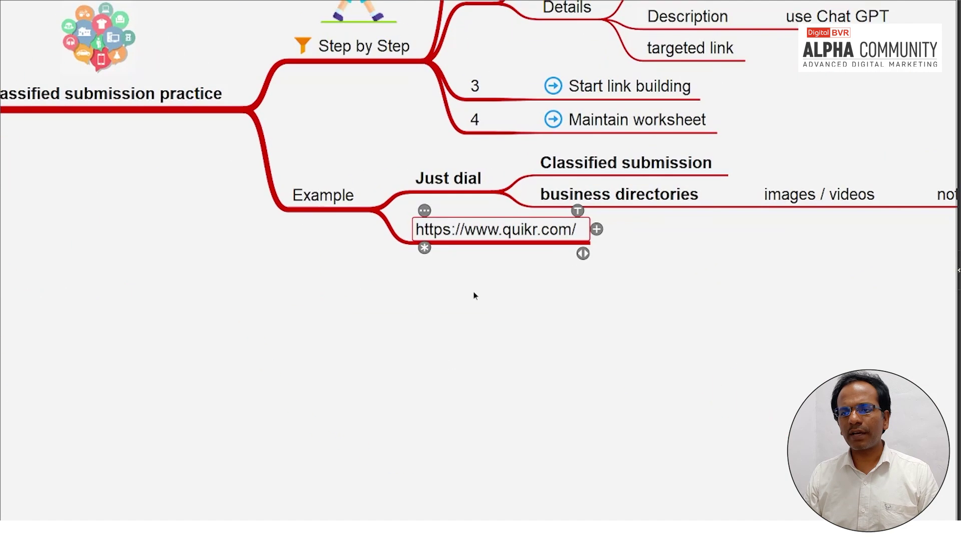
{"action": "left_click_drag", "start_coordinate": [581, 275], "coordinate": [480, 238]}
{"action": "left_click", "coordinate": [485, 218]}
{"action": "type", "text": "ad posting"}
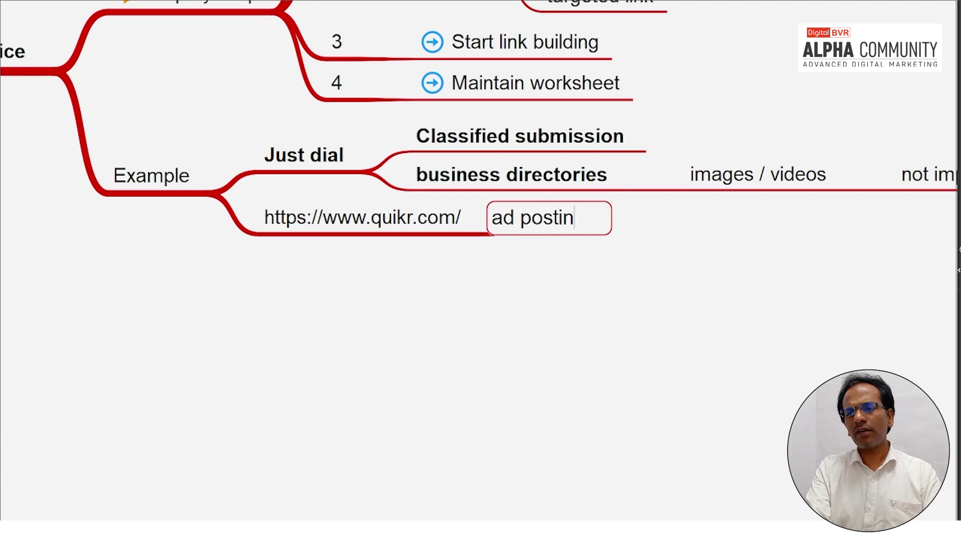
{"action": "key", "text": "Tab"}
Add 'Free' and 'Paid' sub-topics under ad posting, with Free in bold.
{"action": "type", "text": "Free"}
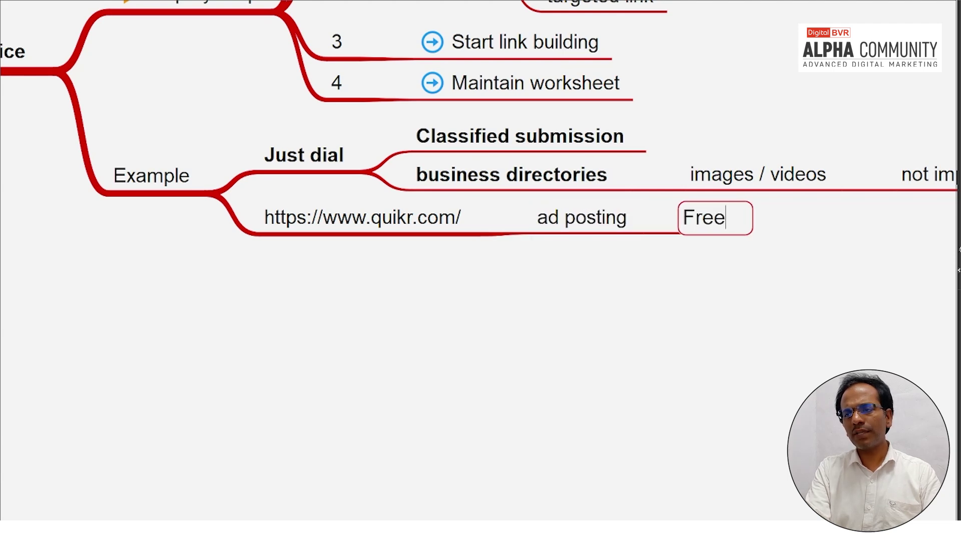
{"action": "key", "text": "Return"}
{"action": "type", "text": "Paid"}
{"action": "key", "text": "Return"}
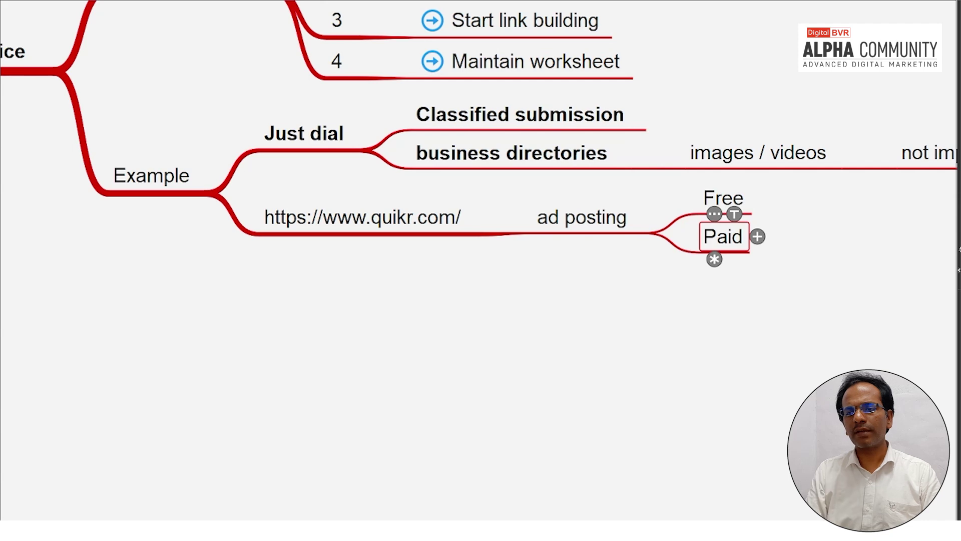
{"action": "left_click", "coordinate": [727, 198]}
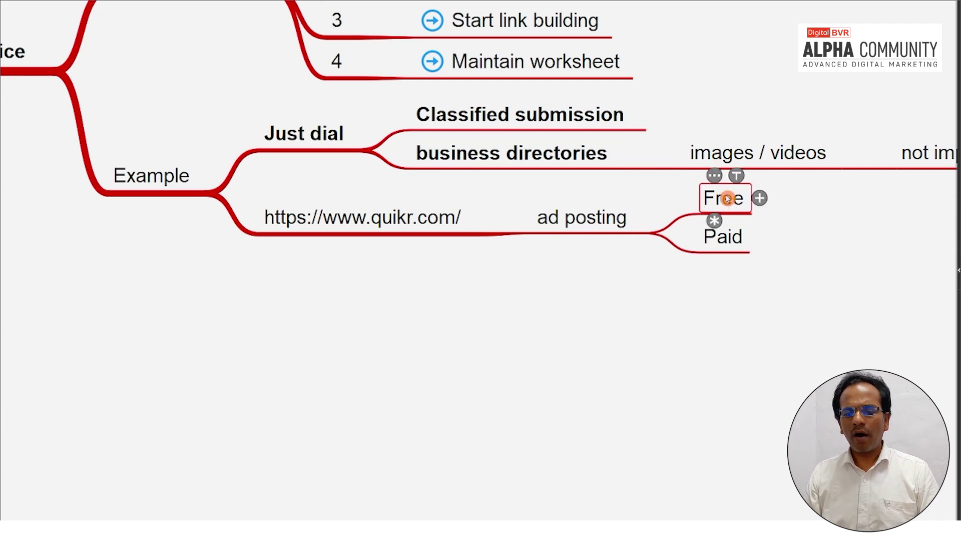
{"action": "key", "text": "ctrl+b"}
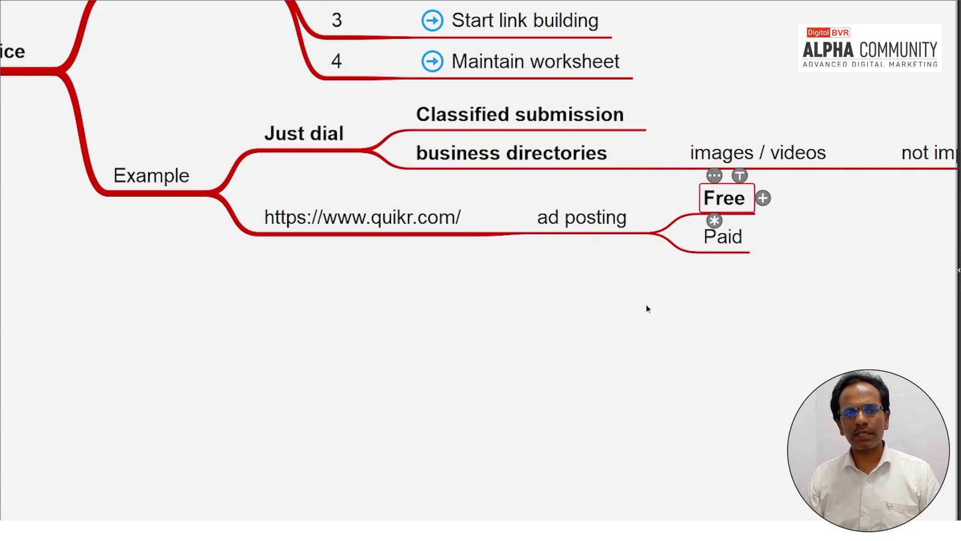
{"action": "left_click_drag", "start_coordinate": [623, 328], "coordinate": [591, 343]}
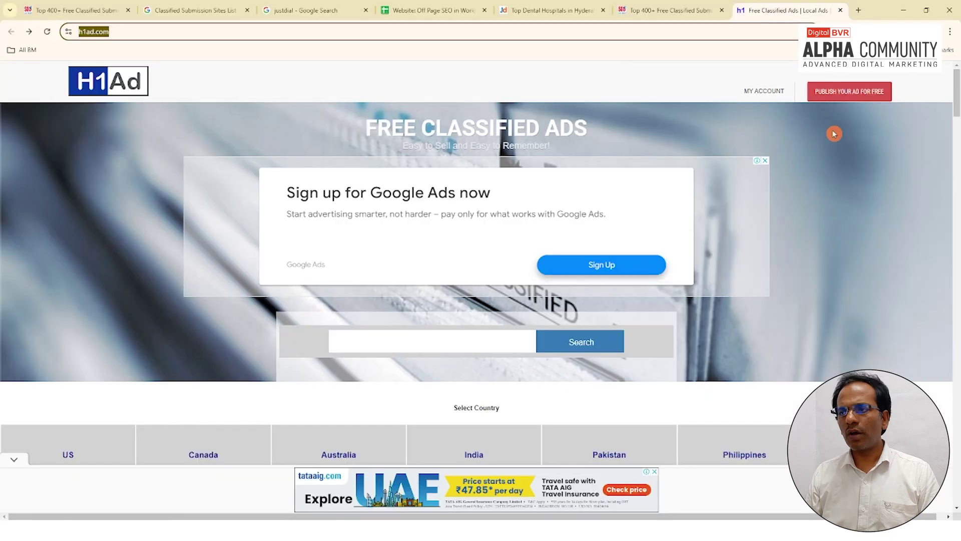
Close the covering ad and open H1Ad's free listing form down to the Individual/Business/Other Ad Type options.
{"action": "left_click", "coordinate": [770, 94]}
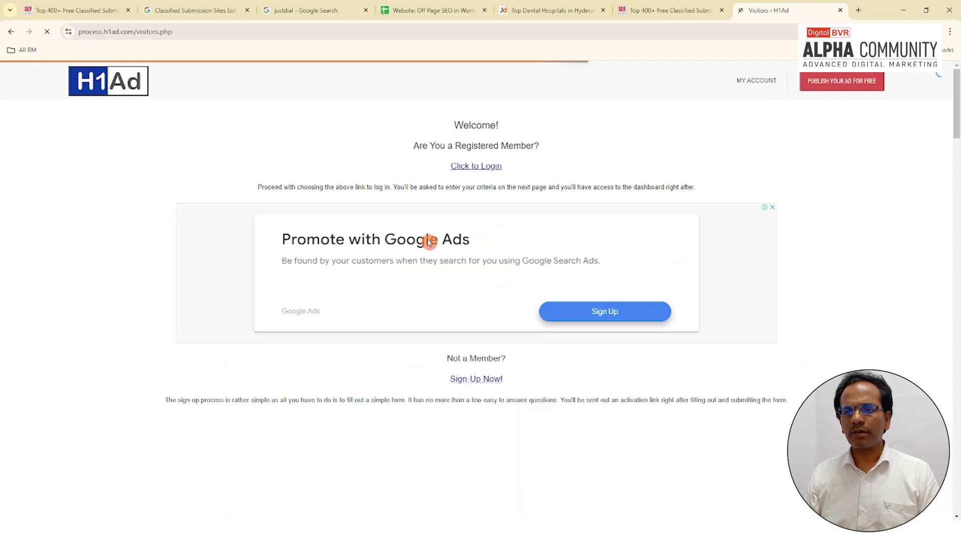
{"action": "scroll", "coordinate": [455, 322], "scroll_direction": "down", "scroll_amount": 5}
{"action": "scroll", "coordinate": [455, 322], "scroll_direction": "down", "scroll_amount": 4}
{"action": "key", "text": "ctrl+4"}
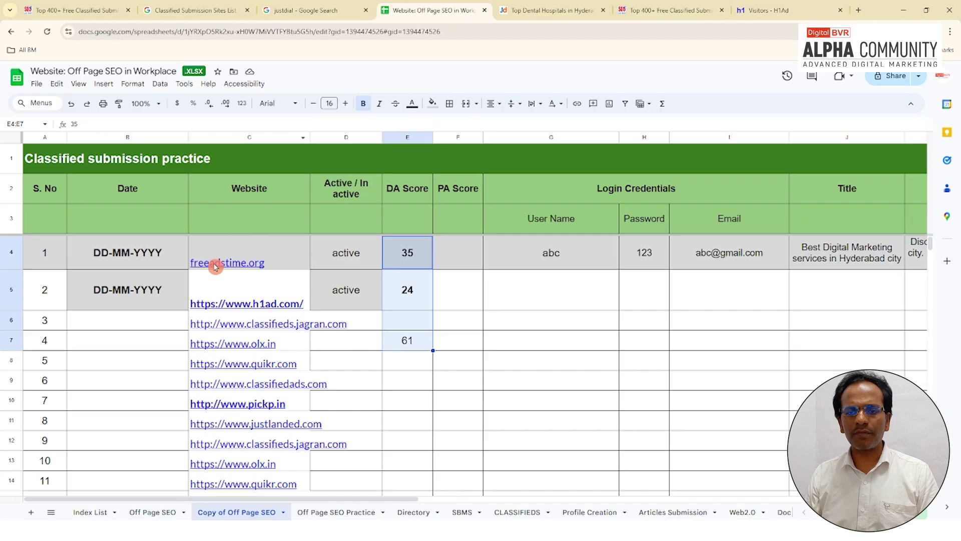
{"action": "left_click", "coordinate": [242, 265]}
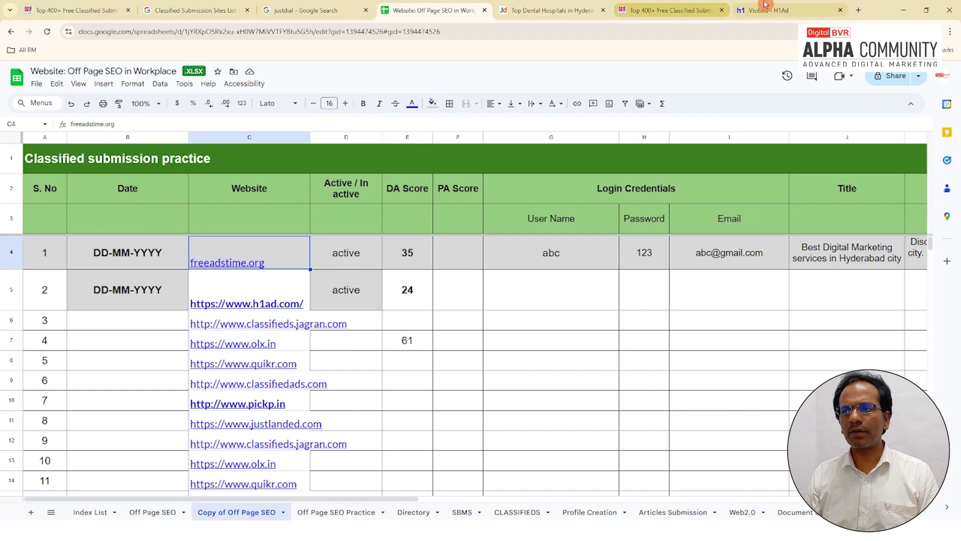
{"action": "left_click", "coordinate": [780, 8]}
{"action": "left_click", "coordinate": [403, 373]}
{"action": "scroll", "coordinate": [397, 374], "scroll_direction": "up", "scroll_amount": 5}
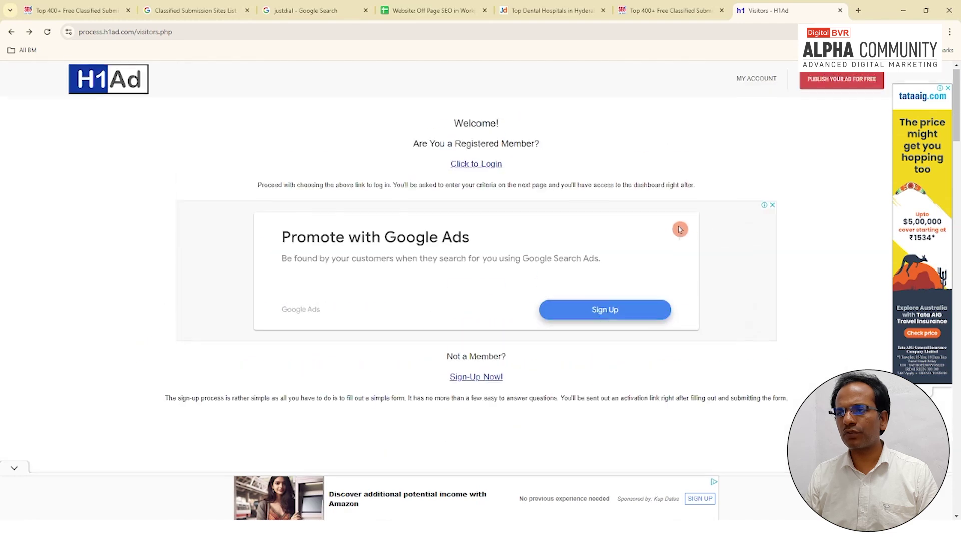
{"action": "left_click", "coordinate": [834, 94]}
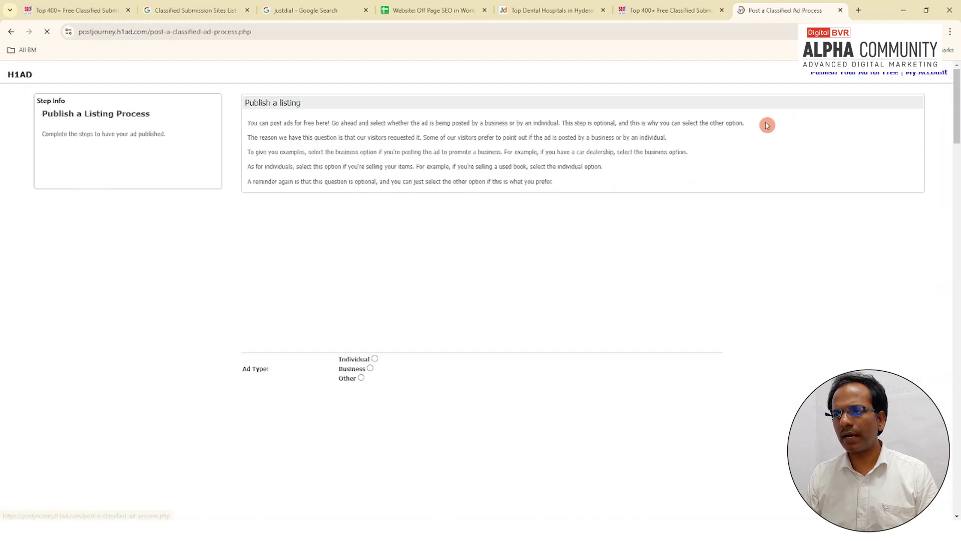
{"action": "scroll", "coordinate": [326, 346], "scroll_direction": "down", "scroll_amount": 1}
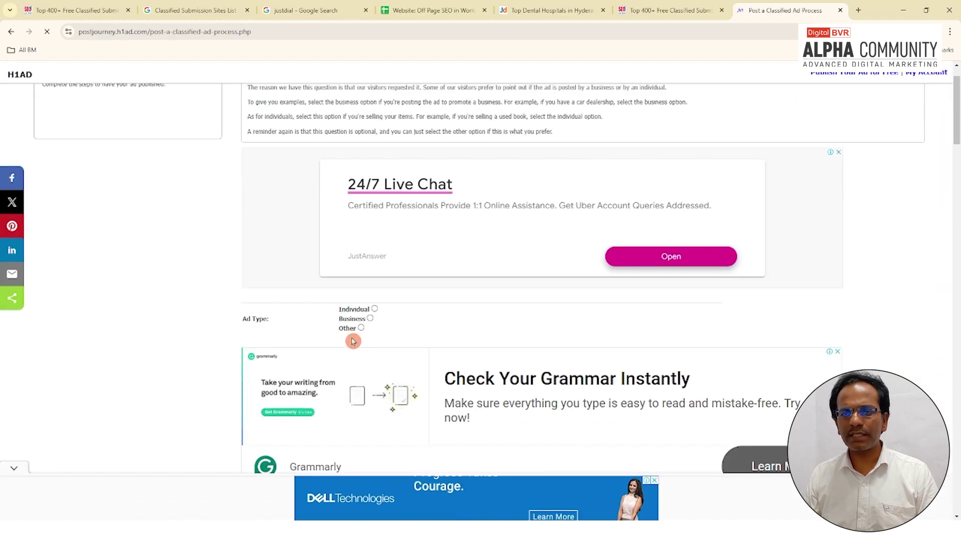
{"action": "scroll", "coordinate": [353, 341], "scroll_direction": "down", "scroll_amount": 2}
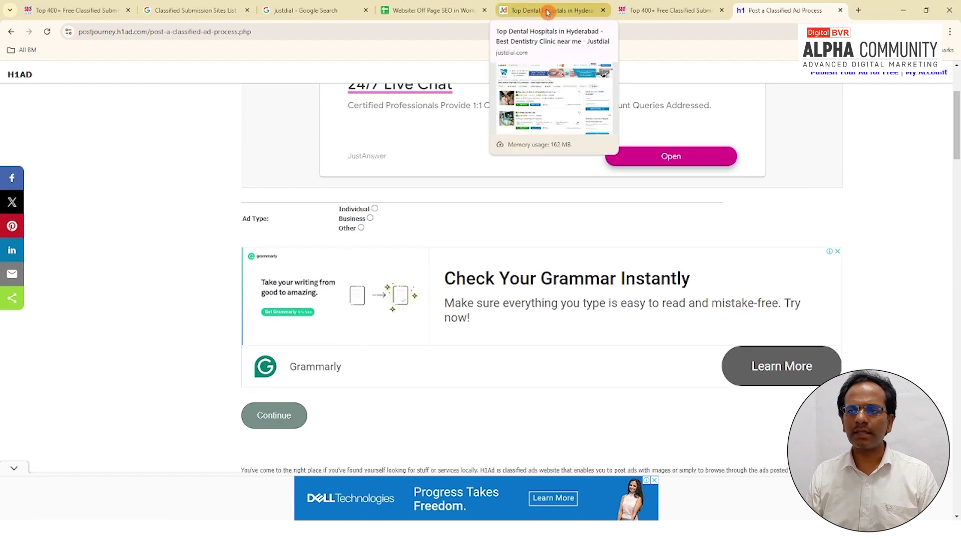
Copy the quikr.com address and paste it over h1ad.com in C5.
{"action": "left_click", "coordinate": [645, 11]}
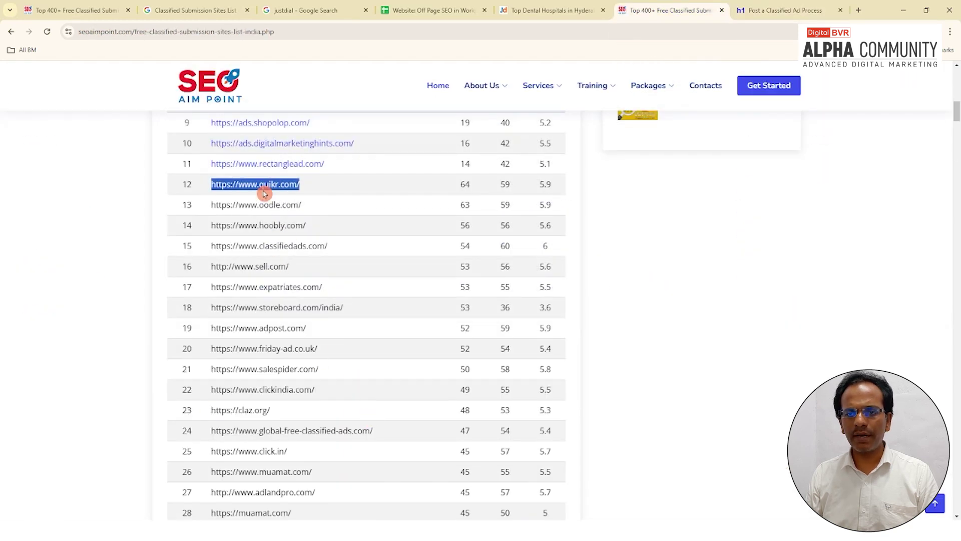
{"action": "right_click", "coordinate": [264, 194]}
{"action": "left_click", "coordinate": [295, 191]}
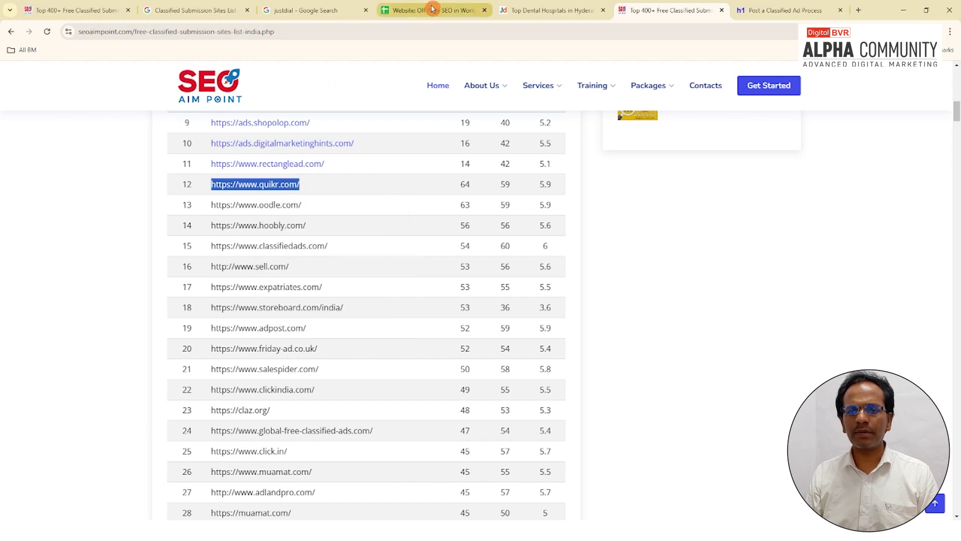
{"action": "left_click", "coordinate": [433, 9]}
{"action": "left_click", "coordinate": [260, 295]}
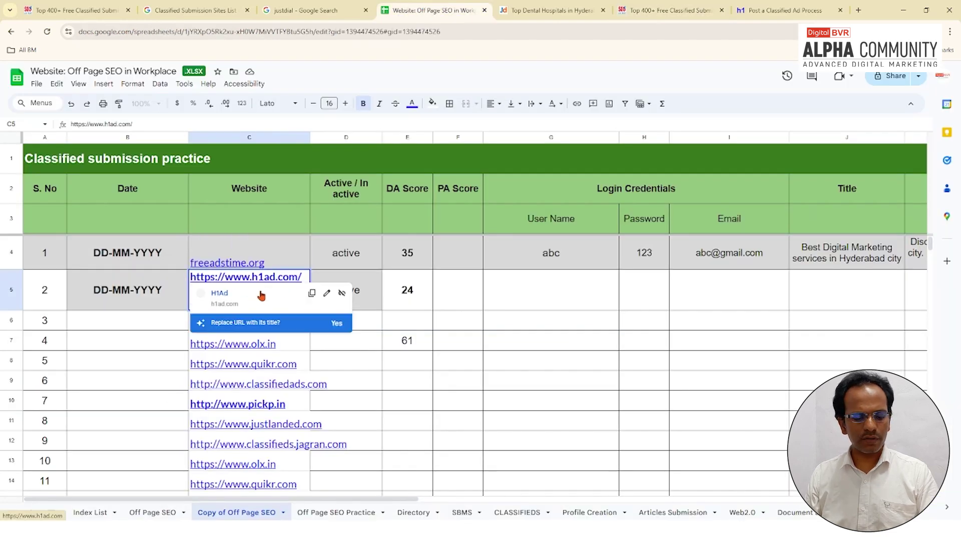
{"action": "key", "text": "ctrl+v"}
{"action": "left_click", "coordinate": [410, 300]}
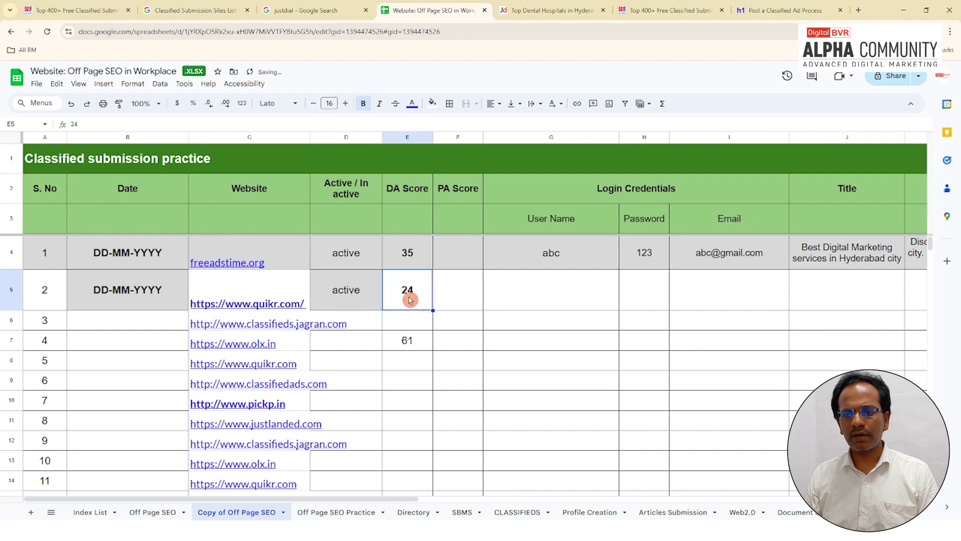
Confirm quikr's DA of 64 in the list and enter 64 in E5.
{"action": "left_click", "coordinate": [550, 10]}
{"action": "left_click", "coordinate": [635, 10]}
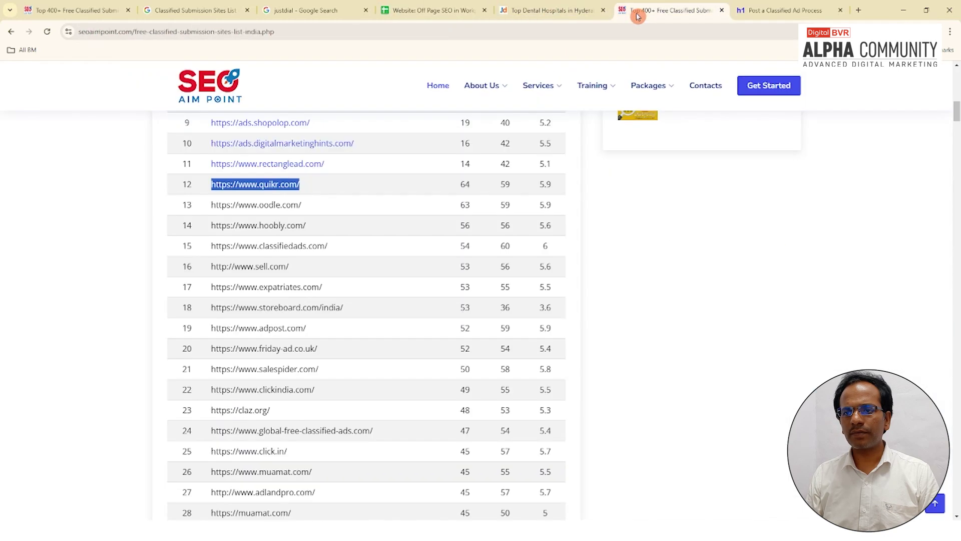
{"action": "left_click", "coordinate": [464, 184]}
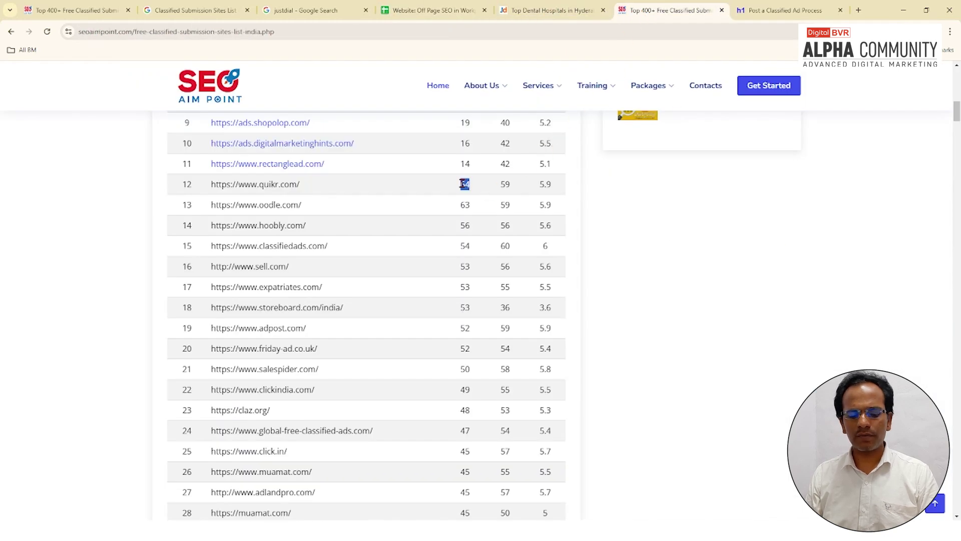
{"action": "left_click", "coordinate": [401, 12]}
{"action": "double_click", "coordinate": [410, 292]}
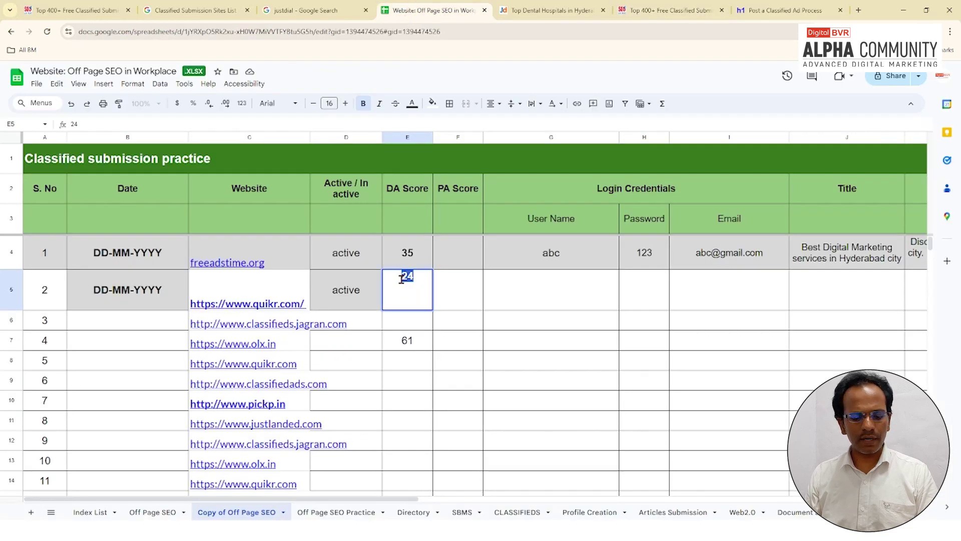
{"action": "type", "text": "64"}
{"action": "left_click", "coordinate": [475, 298]}
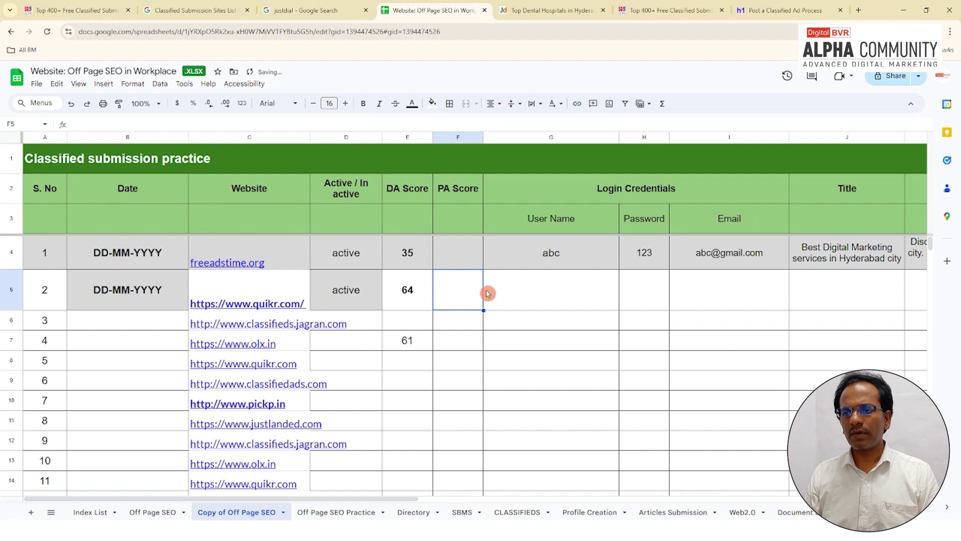
{"action": "left_click", "coordinate": [711, 11]}
Close the H1Ad popup, decline Quikr's notification prompt and sign in to Quikr with Google.
{"action": "key", "text": "ctrl+Tab"}
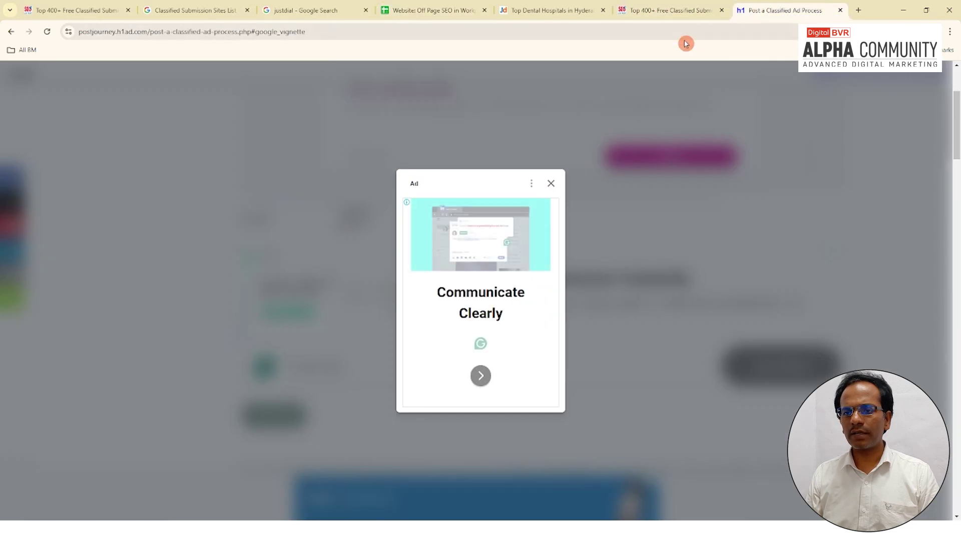
{"action": "left_click", "coordinate": [552, 186]}
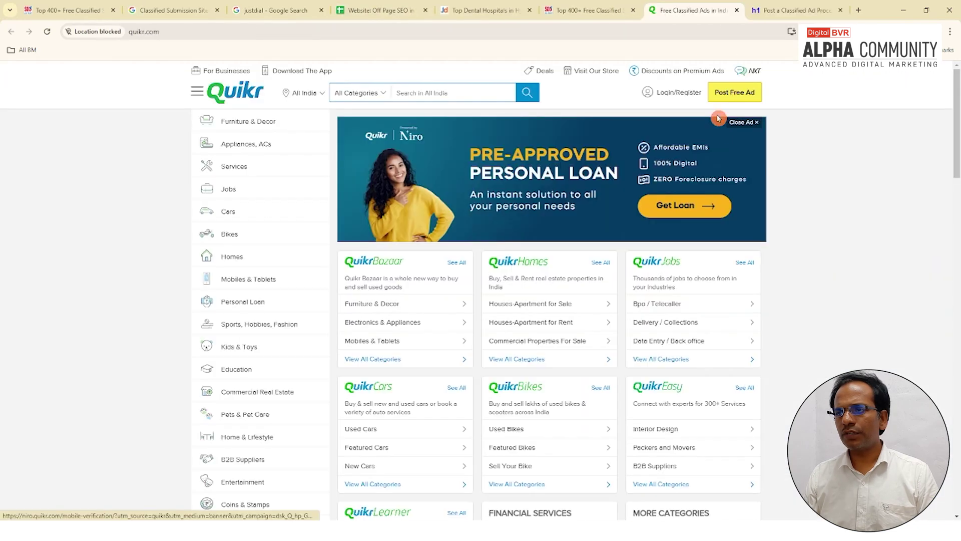
{"action": "mouse_move", "coordinate": [739, 99]}
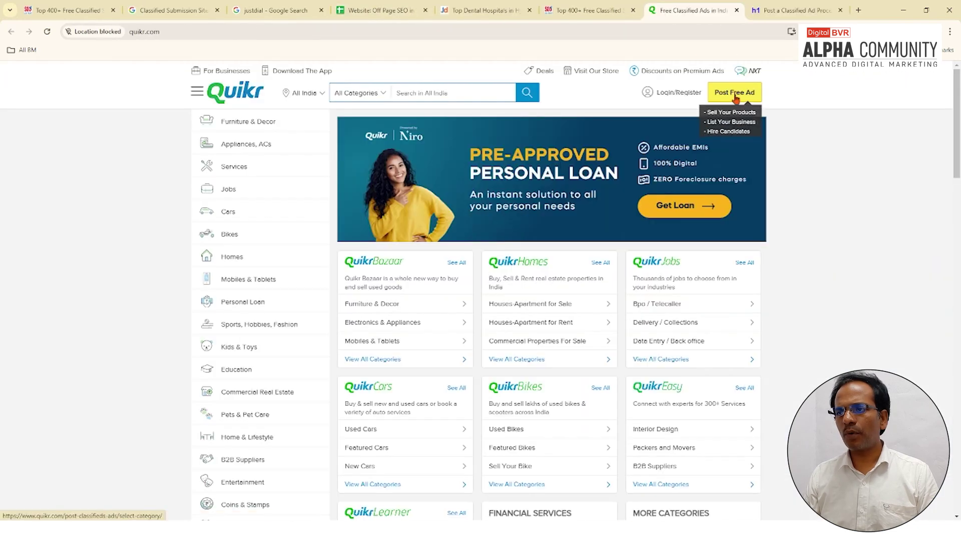
{"action": "left_click", "coordinate": [680, 93]}
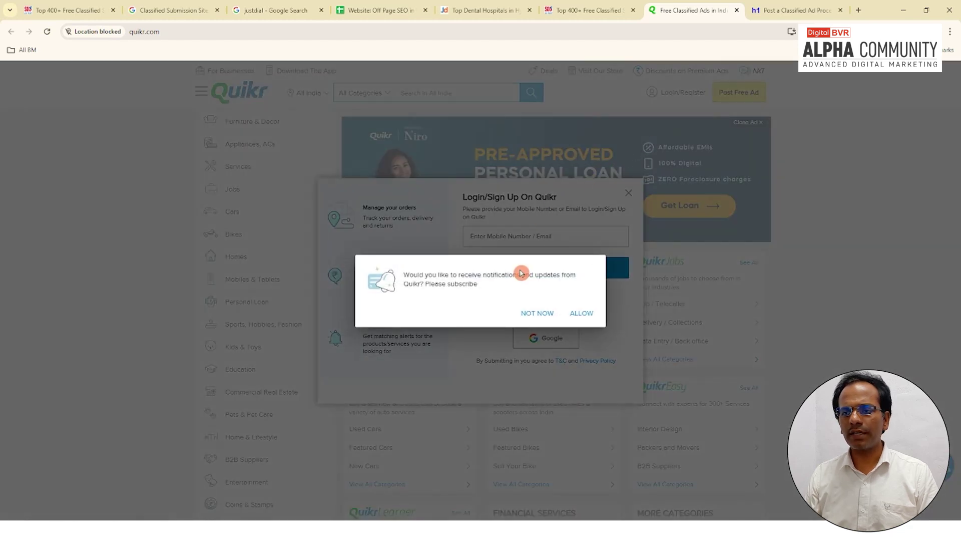
{"action": "left_click", "coordinate": [539, 311]}
{"action": "left_click", "coordinate": [539, 331]}
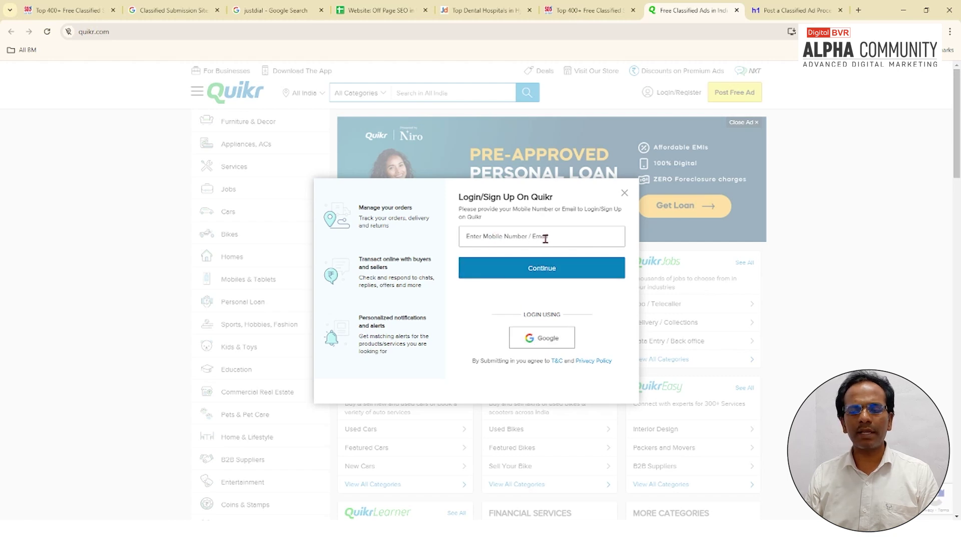
{"action": "left_click", "coordinate": [548, 344]}
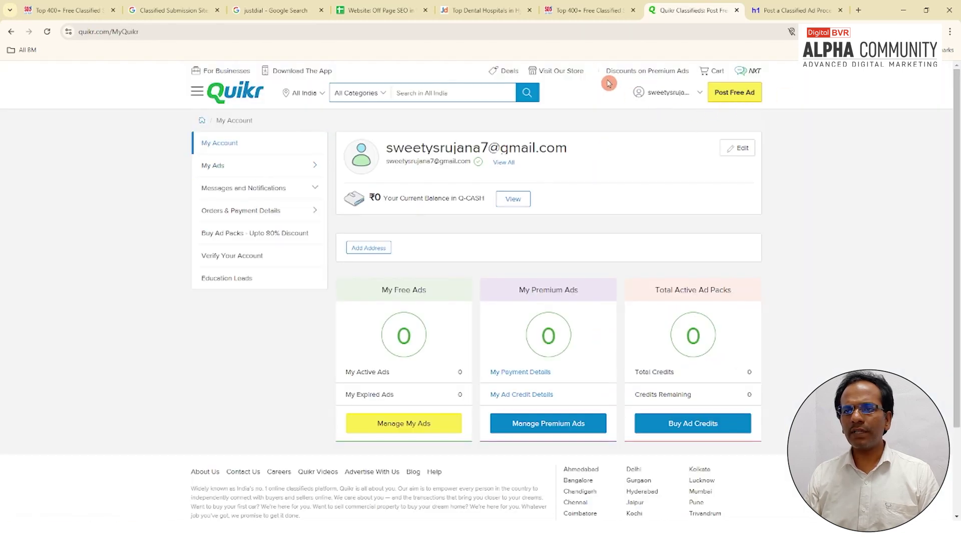
{"action": "left_click", "coordinate": [369, 10]}
Copy the sample email from row 4 into the empty Email cell of the quikr.com row.
{"action": "left_click", "coordinate": [536, 337]}
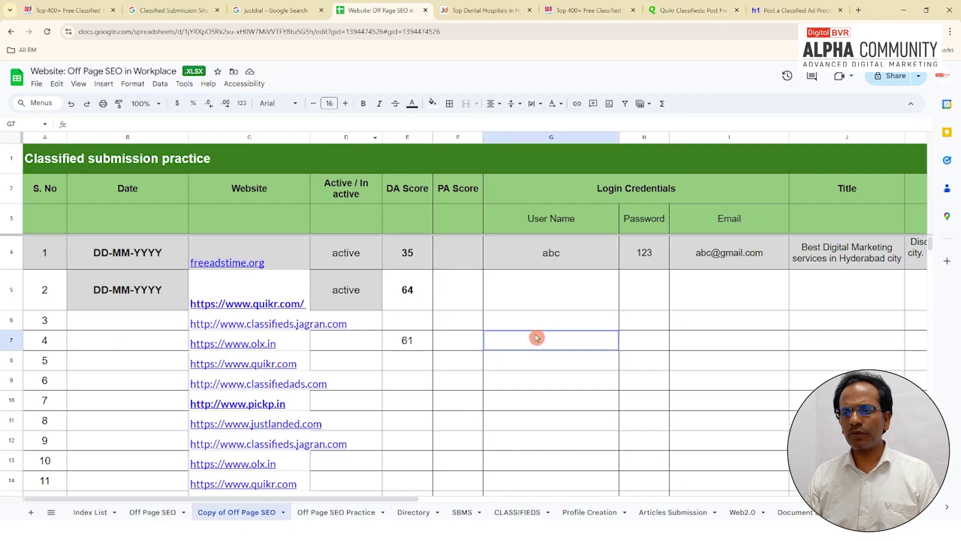
{"action": "left_click_drag", "start_coordinate": [550, 219], "coordinate": [731, 226]}
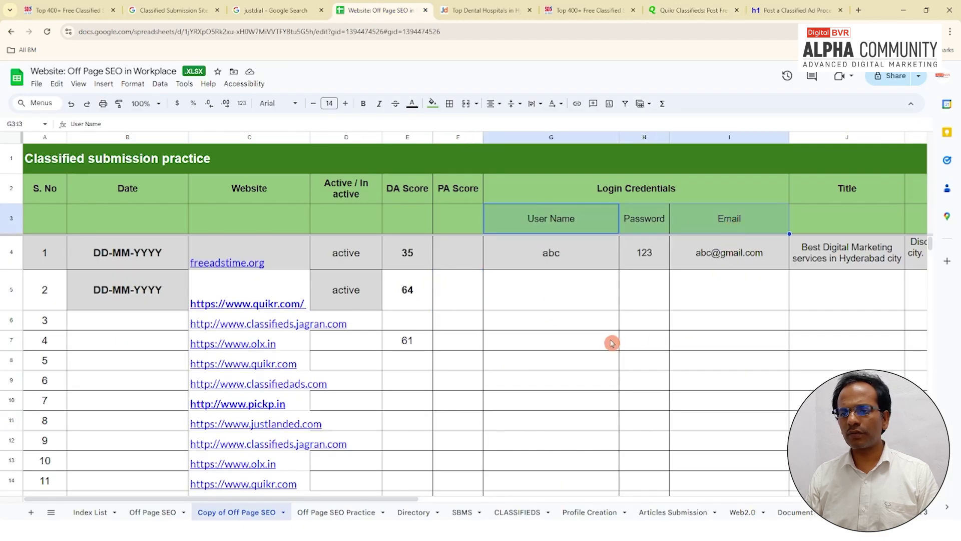
{"action": "left_click", "coordinate": [717, 289]}
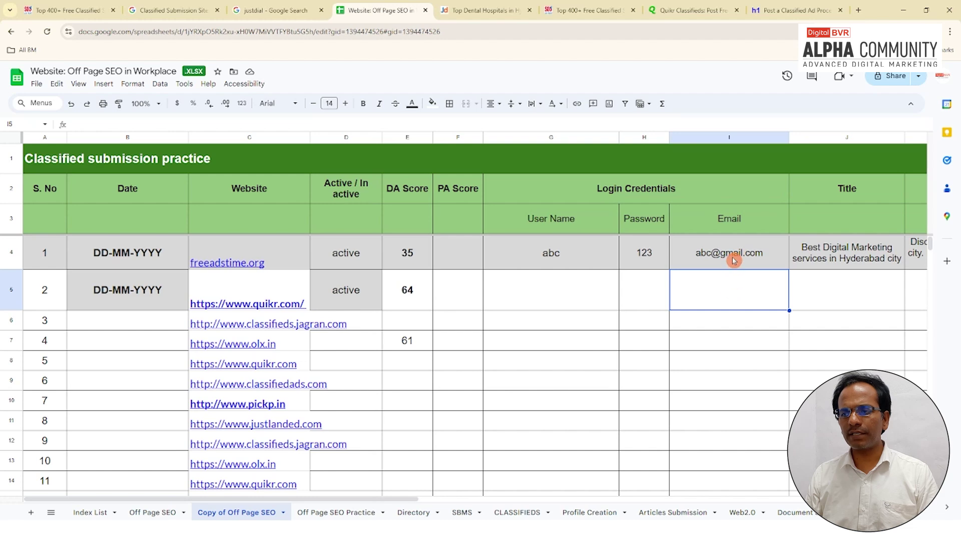
{"action": "left_click", "coordinate": [726, 257]}
{"action": "left_click", "coordinate": [700, 296]}
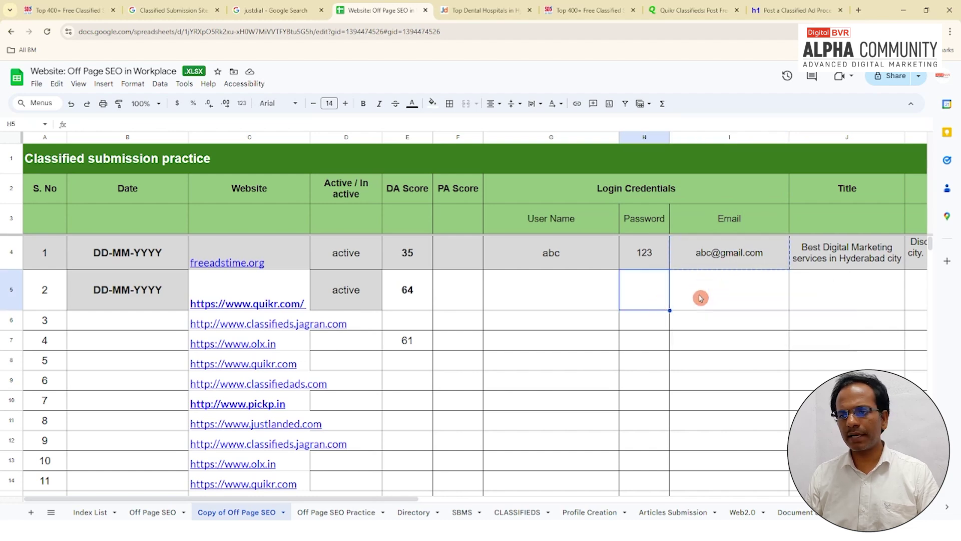
{"action": "key", "text": "ctrl+v"}
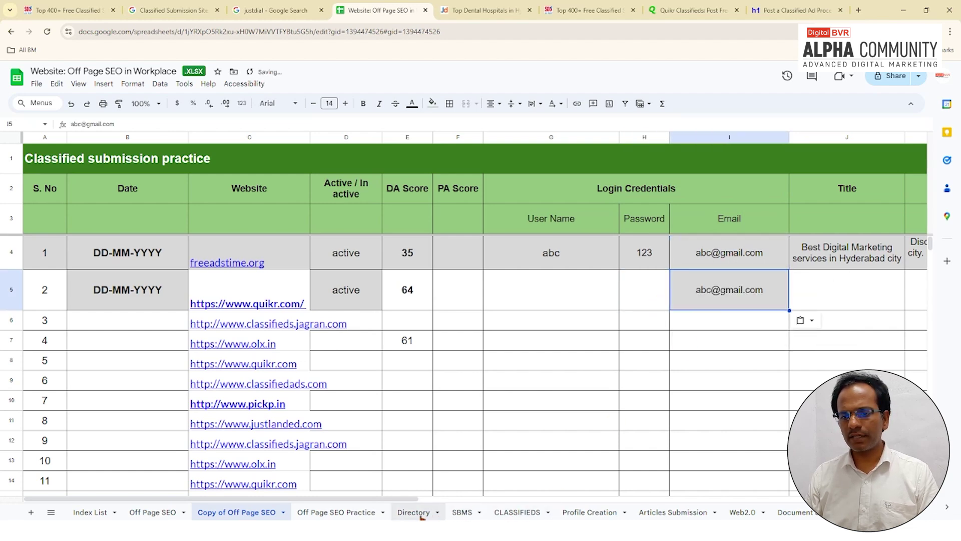
Review row 4's example Title, Meta Description and Target link, then return to the Quikr page.
{"action": "scroll", "coordinate": [612, 475], "scroll_direction": "right", "scroll_amount": 10}
{"action": "scroll", "coordinate": [632, 474], "scroll_direction": "left", "scroll_amount": 5}
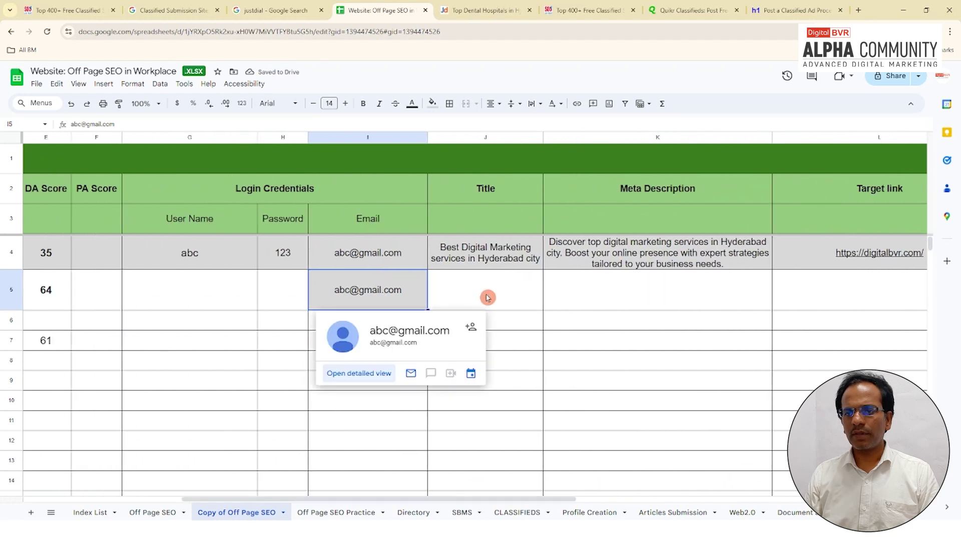
{"action": "left_click", "coordinate": [490, 296]}
{"action": "left_click", "coordinate": [495, 257]}
{"action": "left_click", "coordinate": [652, 252]}
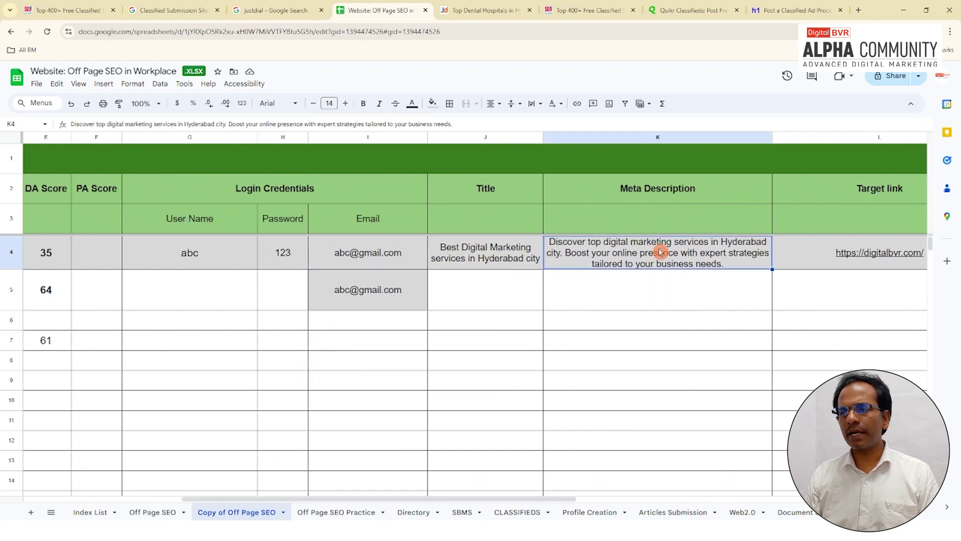
{"action": "left_click", "coordinate": [851, 253]}
{"action": "left_click", "coordinate": [493, 265]}
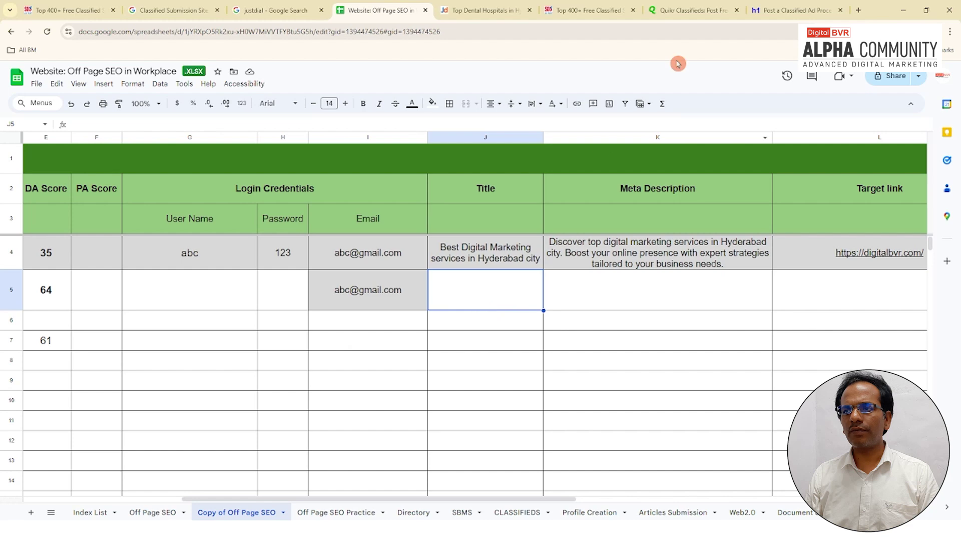
{"action": "left_click", "coordinate": [691, 10]}
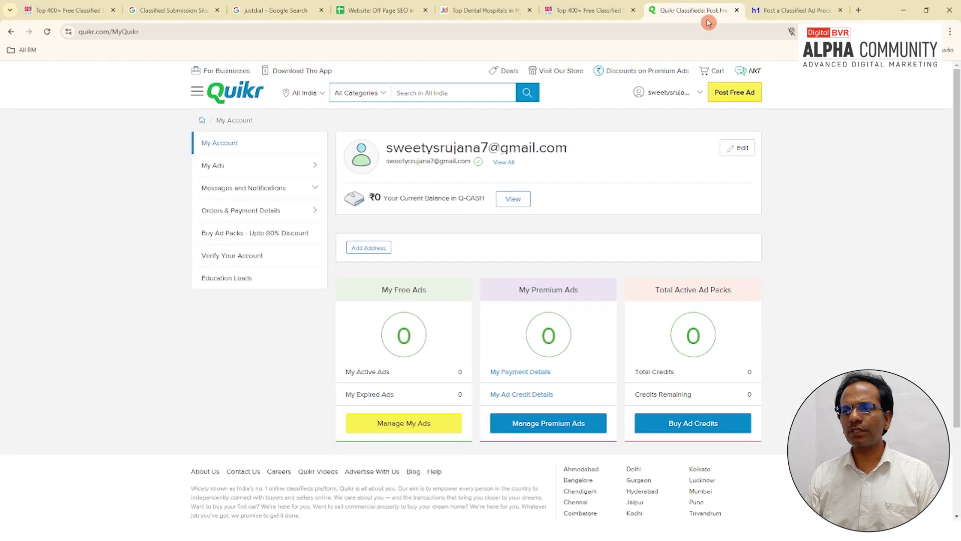
Start posting a free ad and pick the Services category.
{"action": "left_click", "coordinate": [735, 95]}
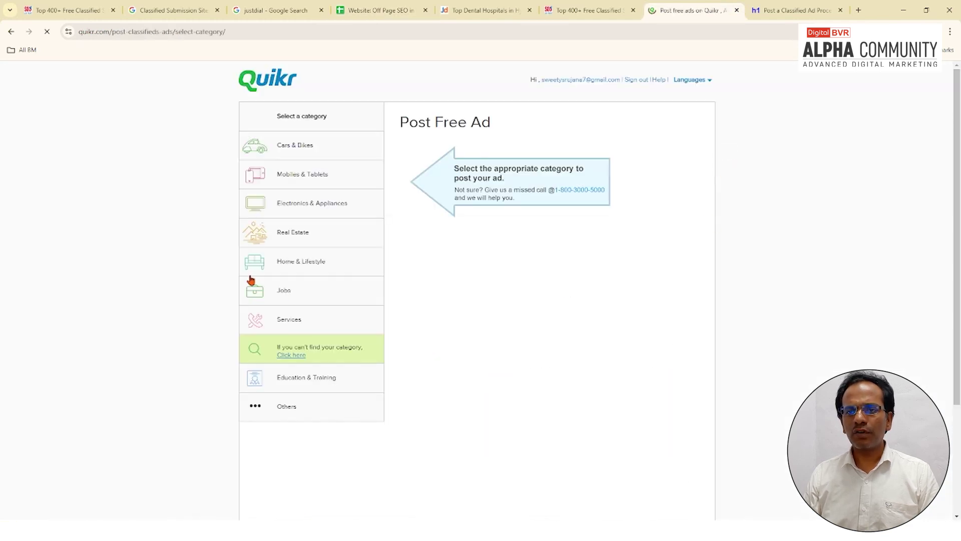
{"action": "left_click", "coordinate": [287, 145]}
{"action": "left_click", "coordinate": [287, 321]}
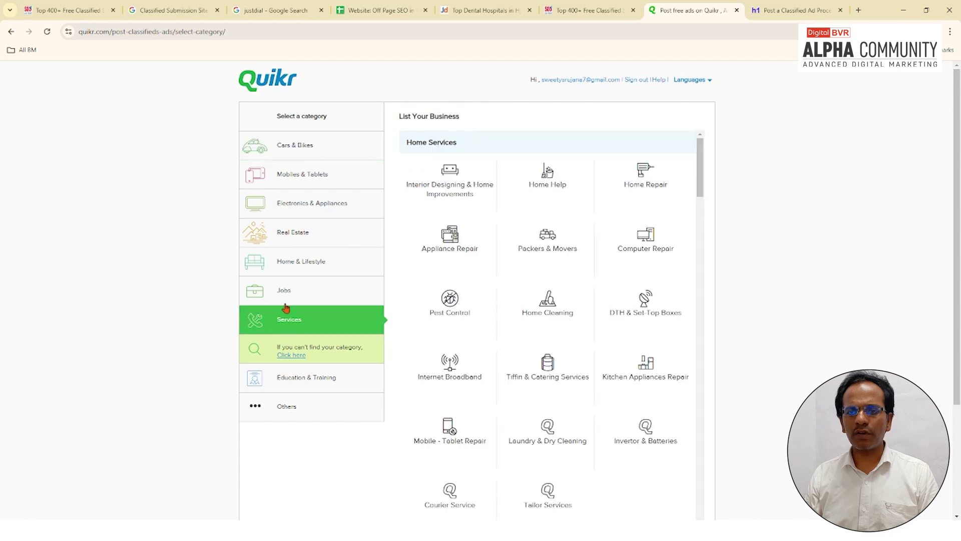
{"action": "left_click", "coordinate": [300, 152]}
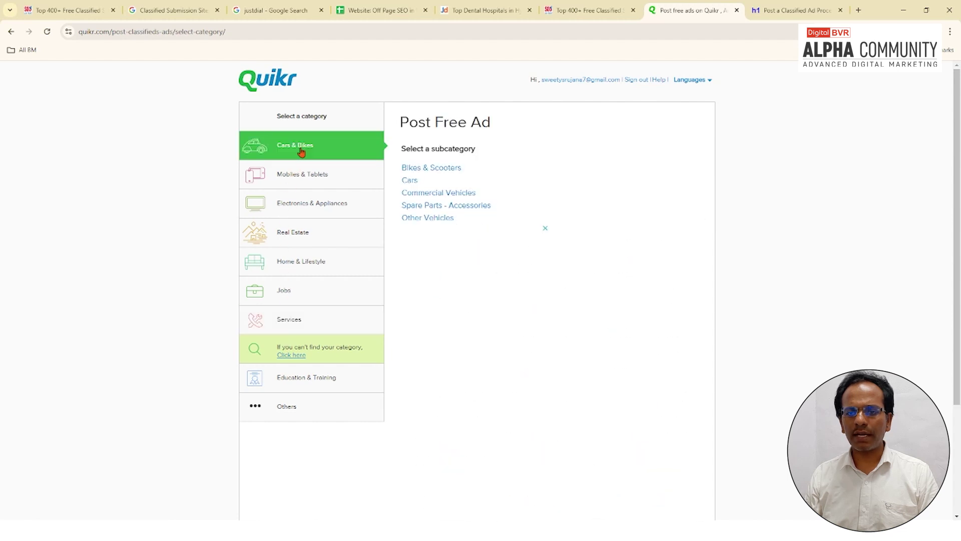
{"action": "left_click", "coordinate": [296, 326]}
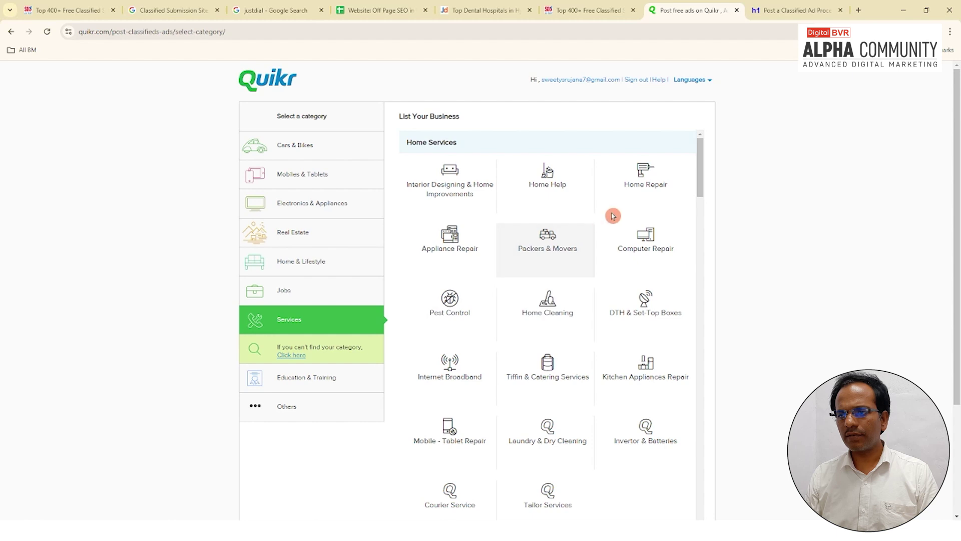
Browse the Services subcategories to reach the Digital Marketing business listing form.
{"action": "mouse_move", "coordinate": [465, 186]}
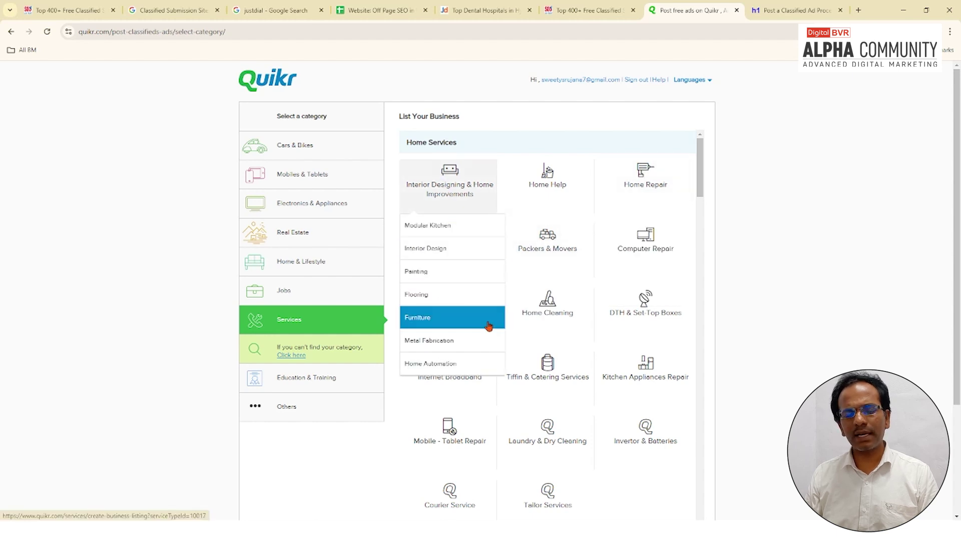
{"action": "mouse_move", "coordinate": [692, 264]}
{"action": "scroll", "coordinate": [623, 328], "scroll_direction": "down", "scroll_amount": 5}
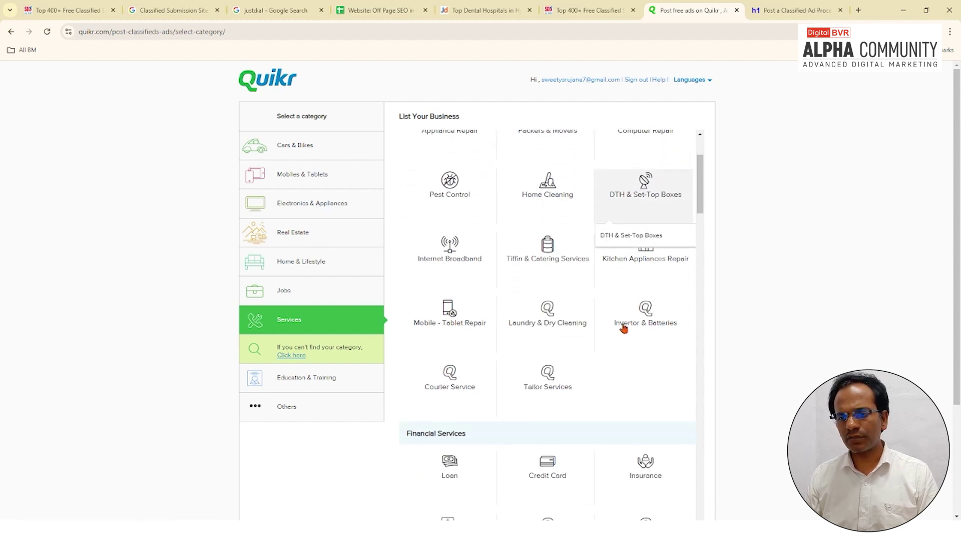
{"action": "scroll", "coordinate": [624, 332], "scroll_direction": "down", "scroll_amount": 1}
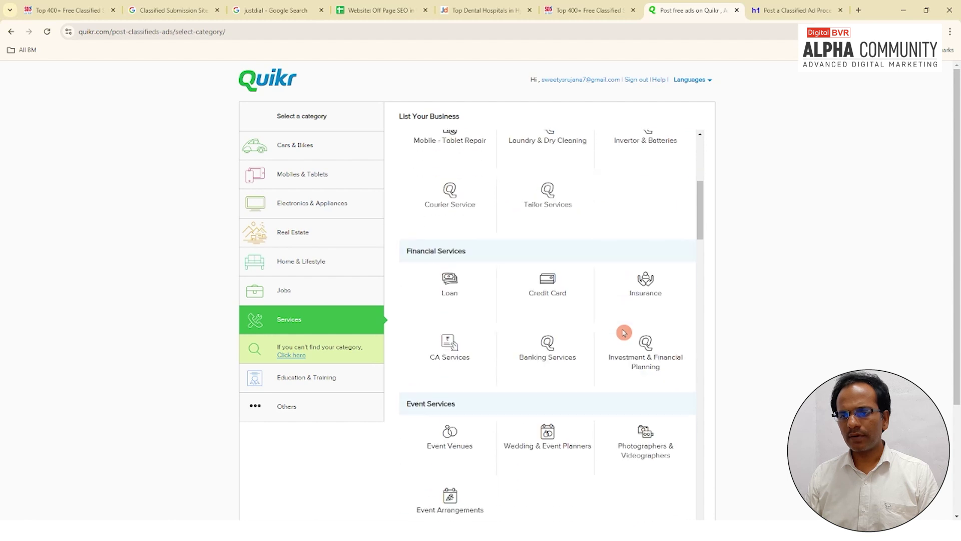
{"action": "scroll", "coordinate": [623, 332], "scroll_direction": "down", "scroll_amount": 3}
{"action": "mouse_move", "coordinate": [497, 370]}
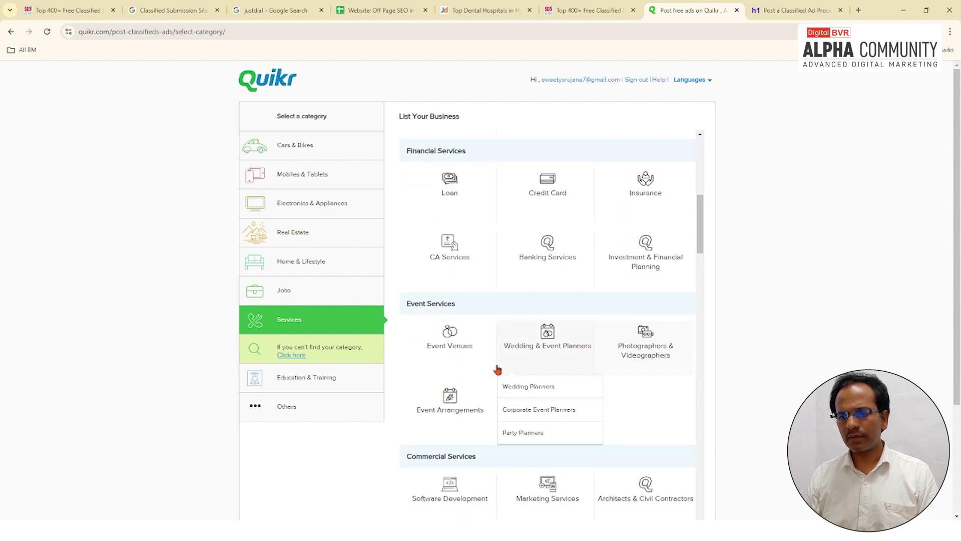
{"action": "mouse_move", "coordinate": [449, 353]}
{"action": "mouse_move", "coordinate": [632, 346]}
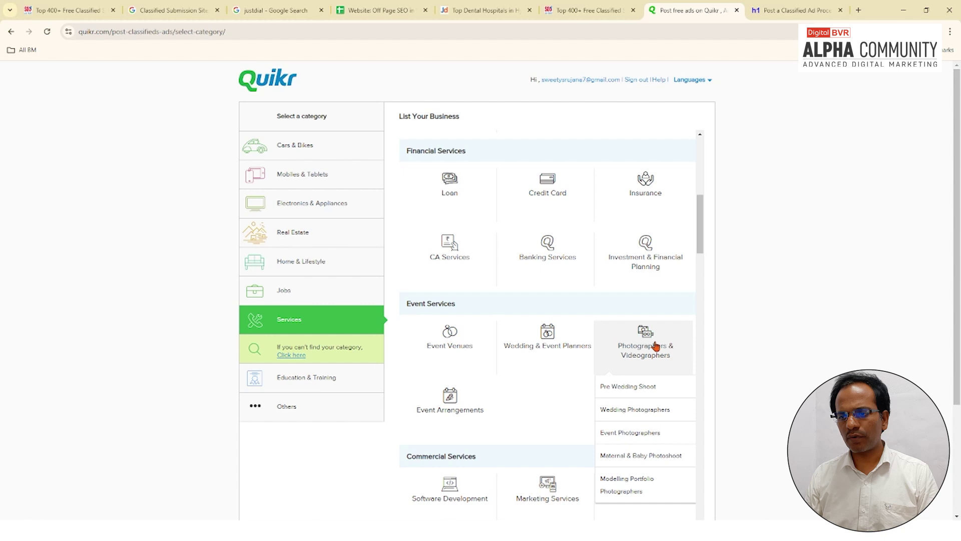
{"action": "scroll", "coordinate": [656, 351], "scroll_direction": "down", "scroll_amount": 6}
{"action": "mouse_move", "coordinate": [561, 195]}
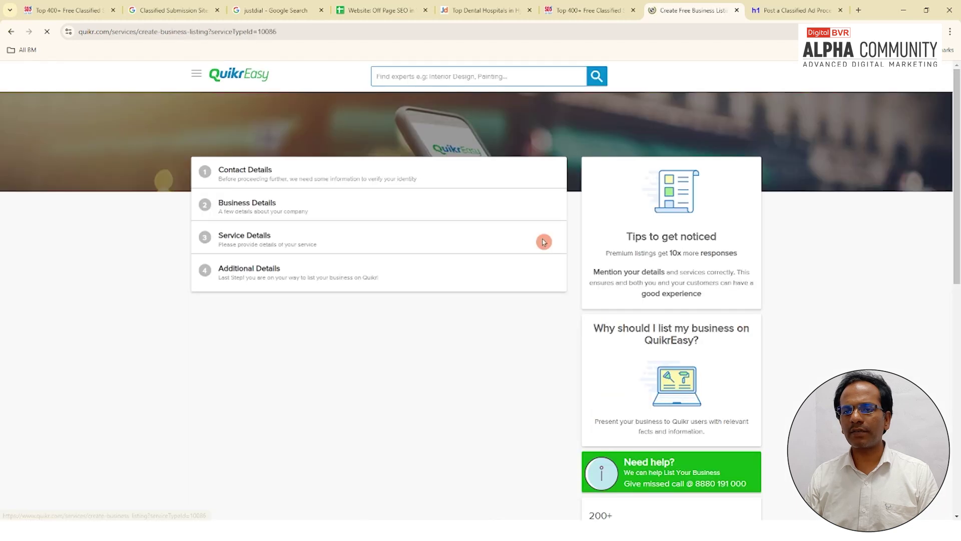
Enter the company name, owner name, mobile number and business e-mail address.
{"action": "left_click", "coordinate": [323, 208]}
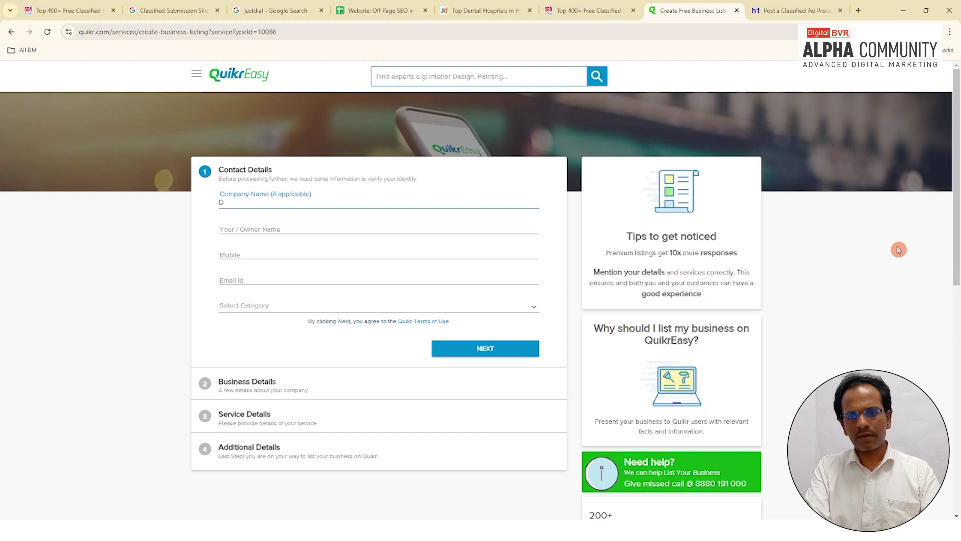
{"action": "key", "text": "Tab"}
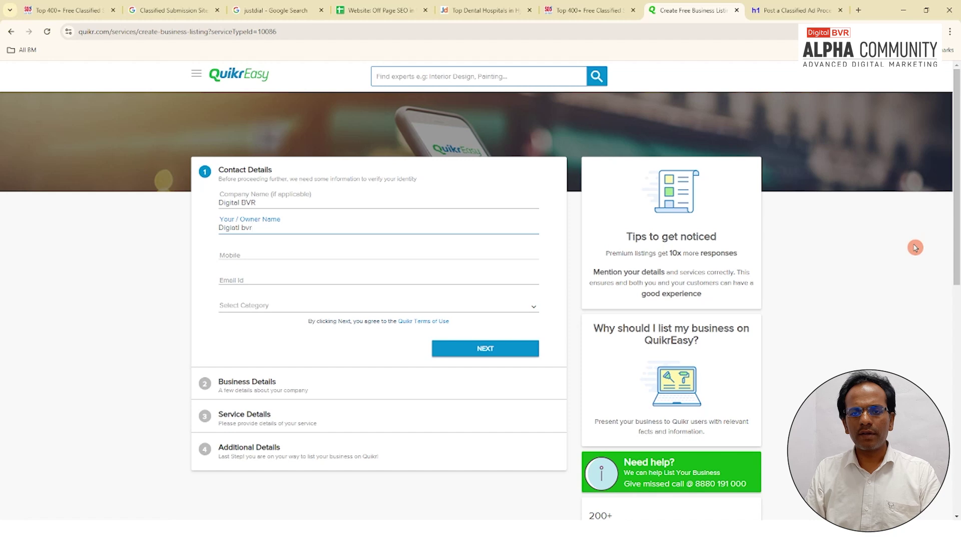
{"action": "left_click", "coordinate": [294, 256]}
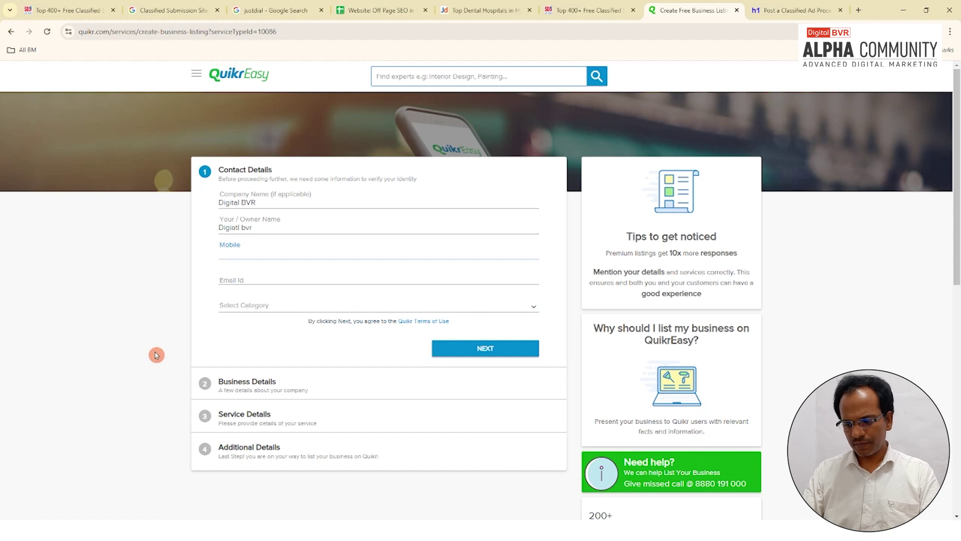
{"action": "key", "text": "ctrl+v"}
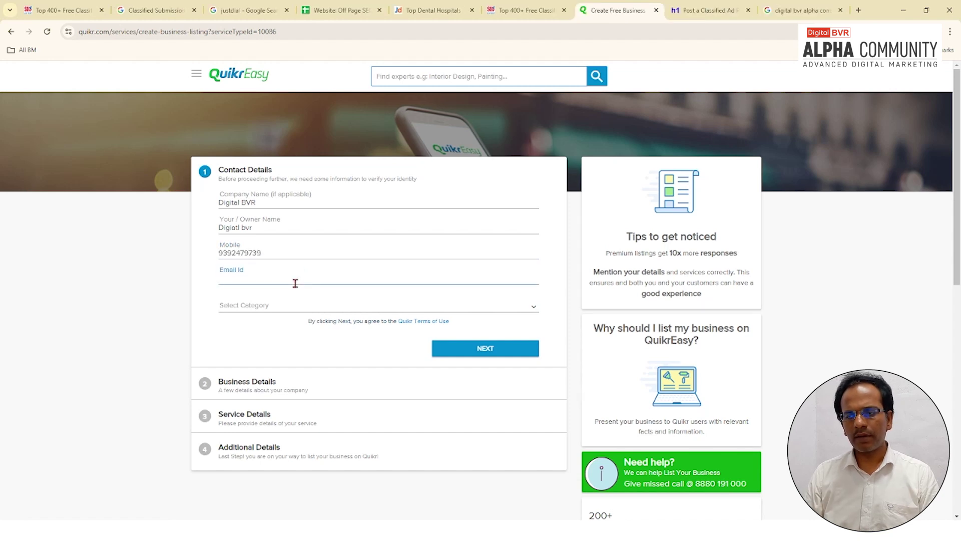
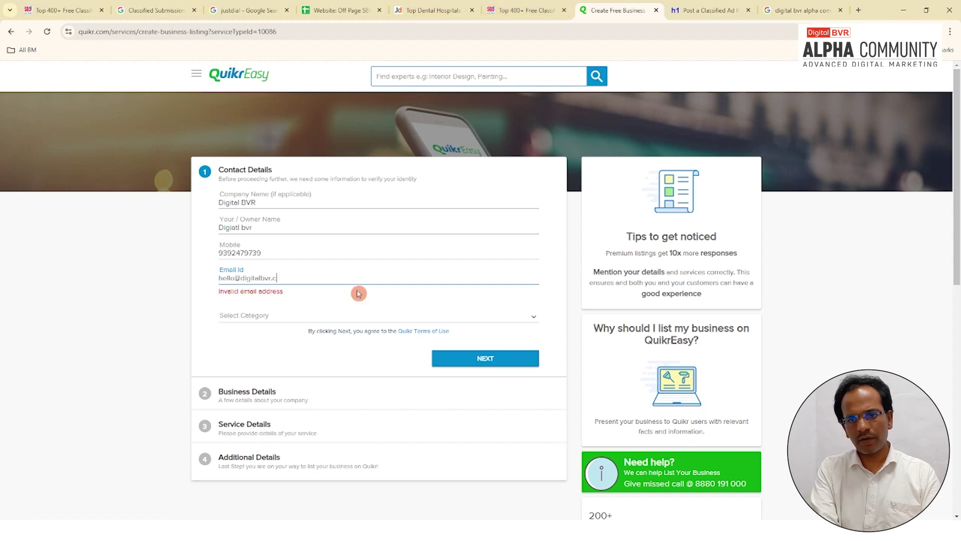
Choose Digital Marketing as the business category.
{"action": "left_click", "coordinate": [333, 306]}
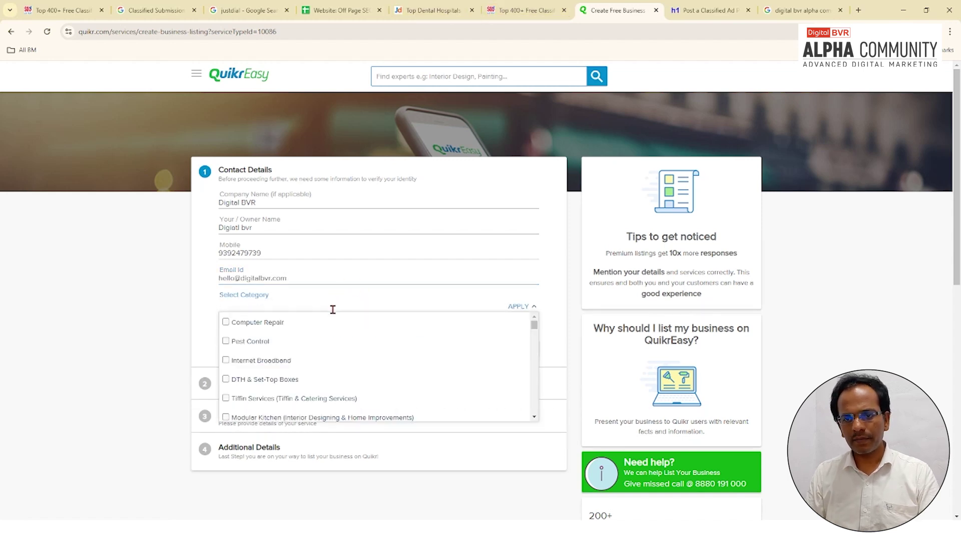
{"action": "scroll", "coordinate": [300, 367], "scroll_direction": "down", "scroll_amount": 5}
{"action": "scroll", "coordinate": [328, 353], "scroll_direction": "down", "scroll_amount": 2}
{"action": "type", "text": "d"}
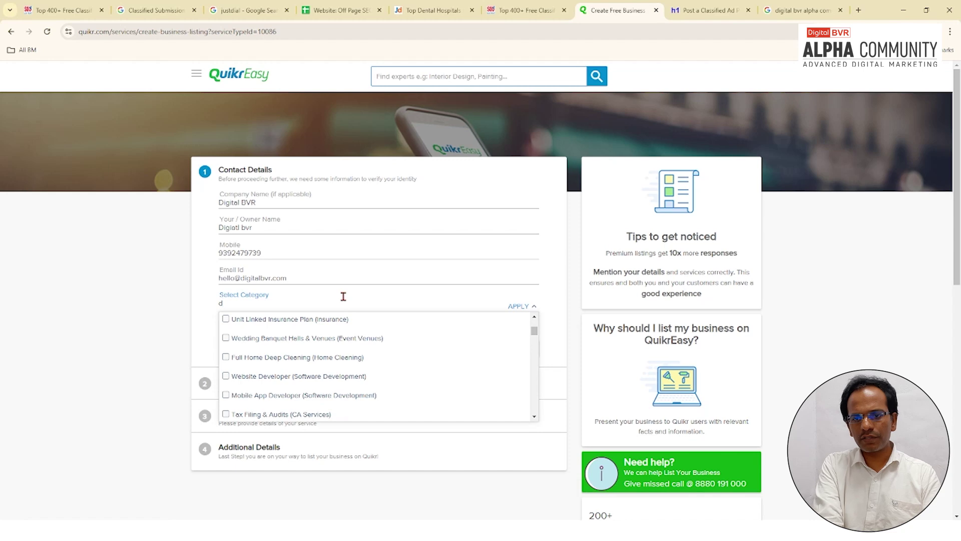
{"action": "type", "text": "igi"}
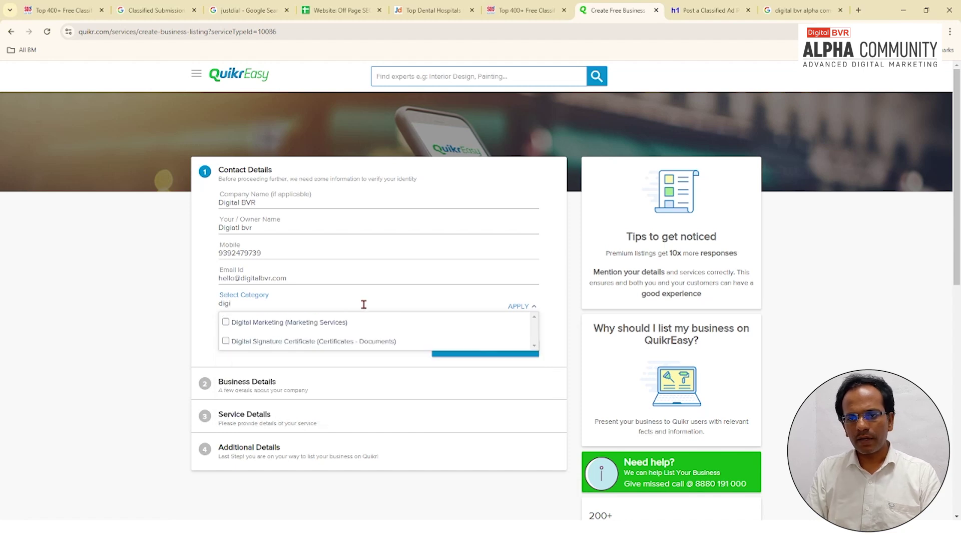
{"action": "left_click", "coordinate": [328, 323]}
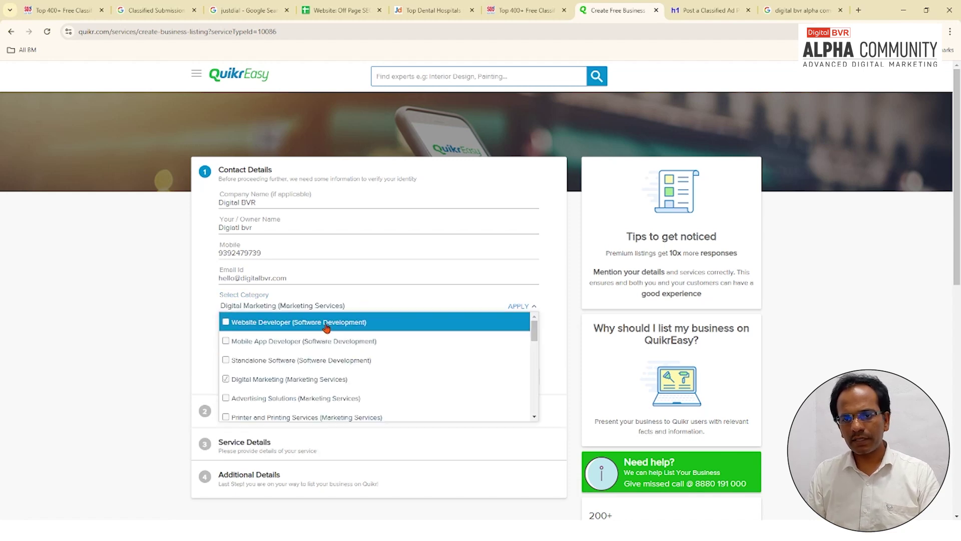
{"action": "left_click", "coordinate": [213, 301]}
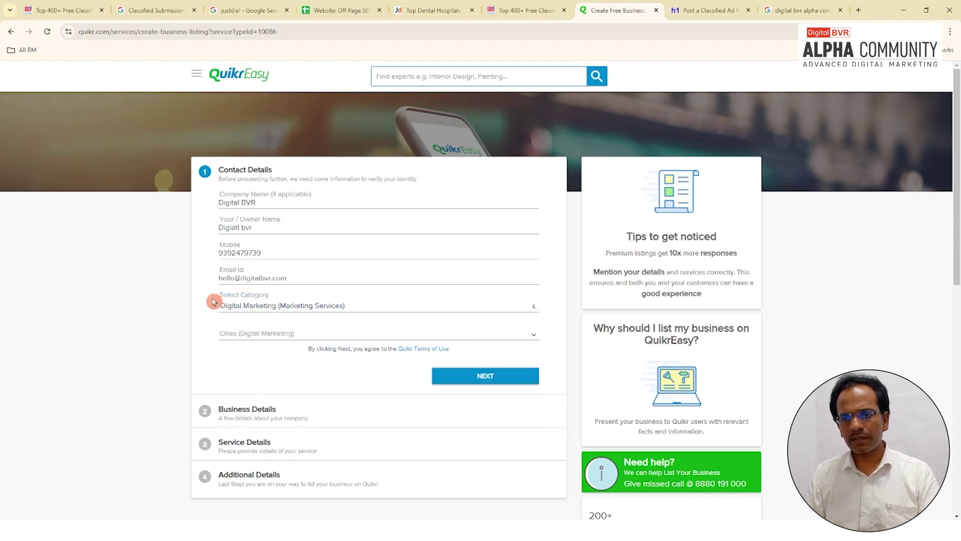
Tick Hyderabad and Bangalore as service cities.
{"action": "left_click", "coordinate": [275, 335]}
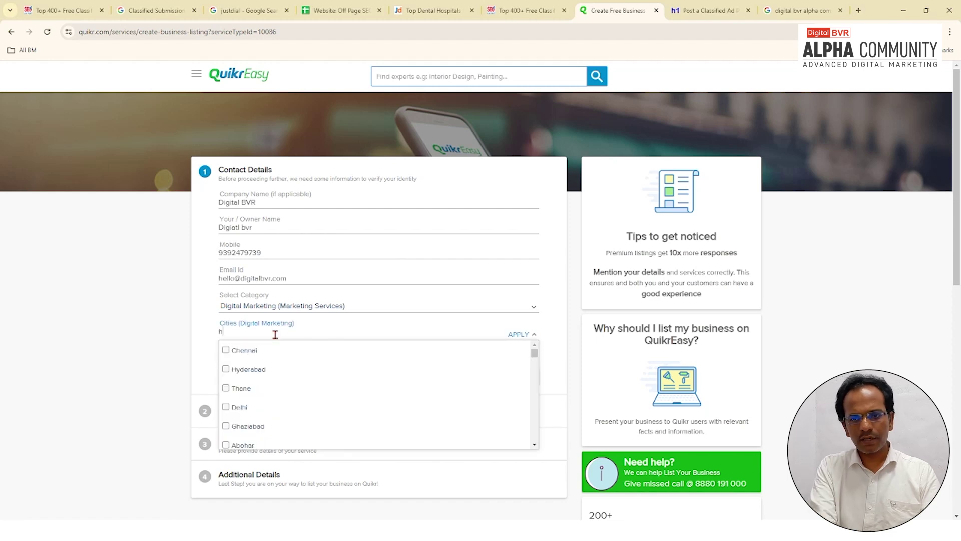
{"action": "type", "text": "hyd"}
{"action": "left_click", "coordinate": [267, 350]}
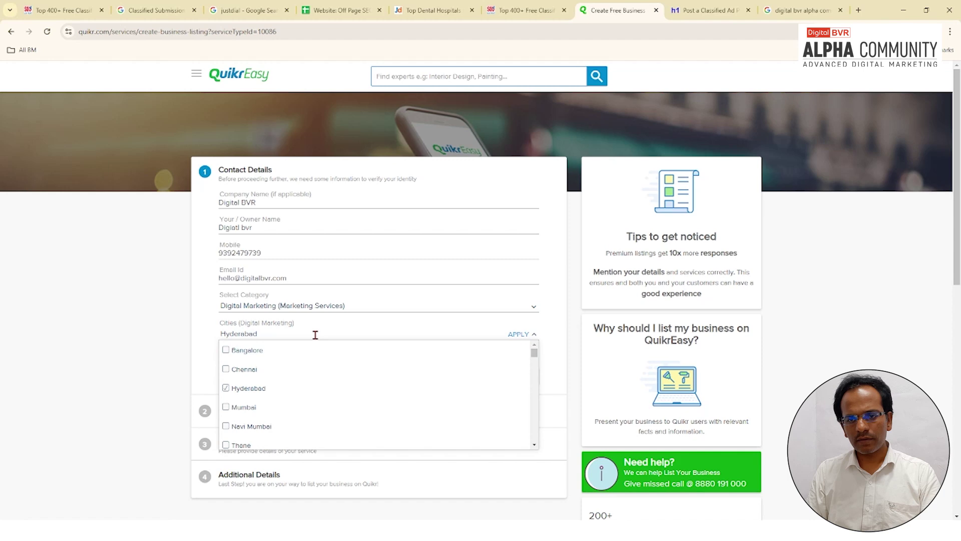
{"action": "left_click", "coordinate": [225, 350]}
{"action": "left_click", "coordinate": [202, 353]}
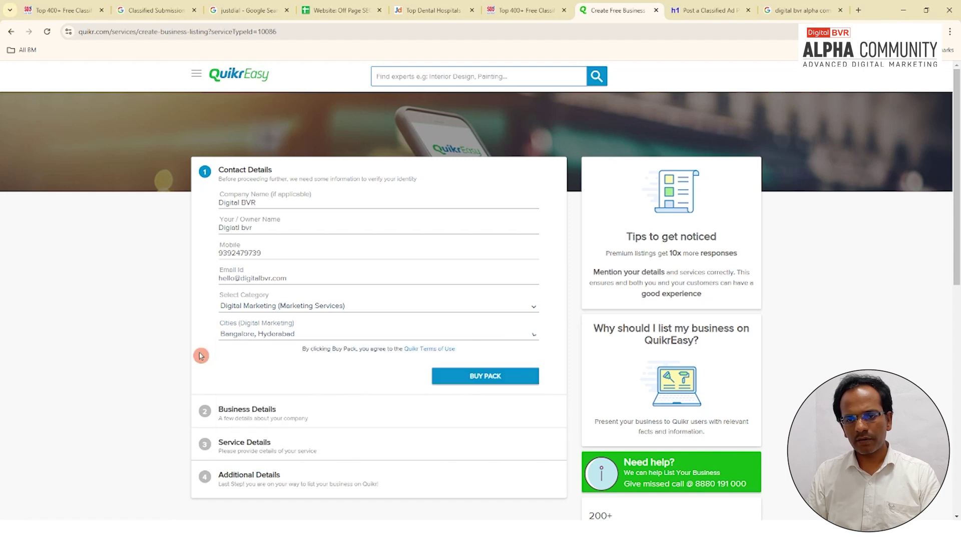
Submit the contact details and verify them with the one-time code.
{"action": "scroll", "coordinate": [416, 373], "scroll_direction": "down", "scroll_amount": 1}
{"action": "scroll", "coordinate": [416, 372], "scroll_direction": "down", "scroll_amount": 1}
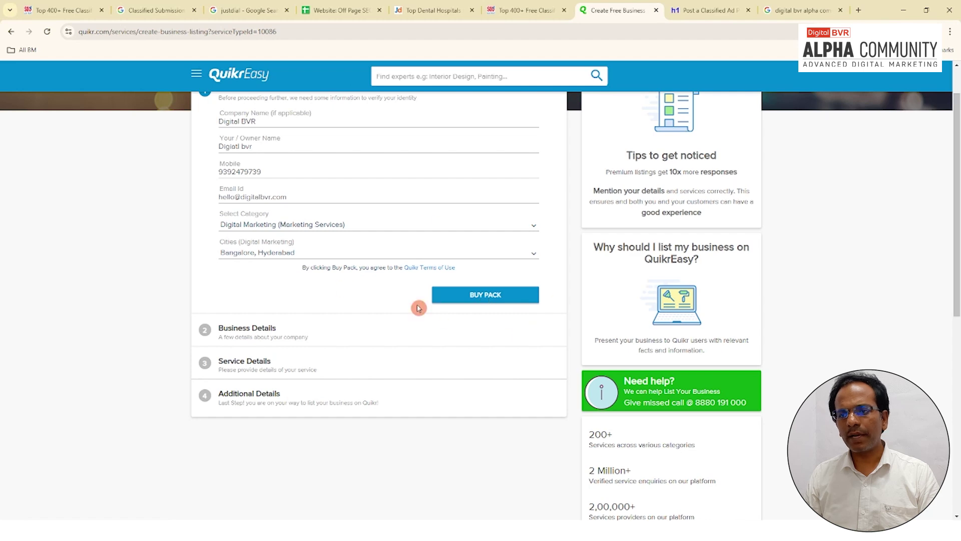
{"action": "scroll", "coordinate": [276, 326], "scroll_direction": "down", "scroll_amount": 1}
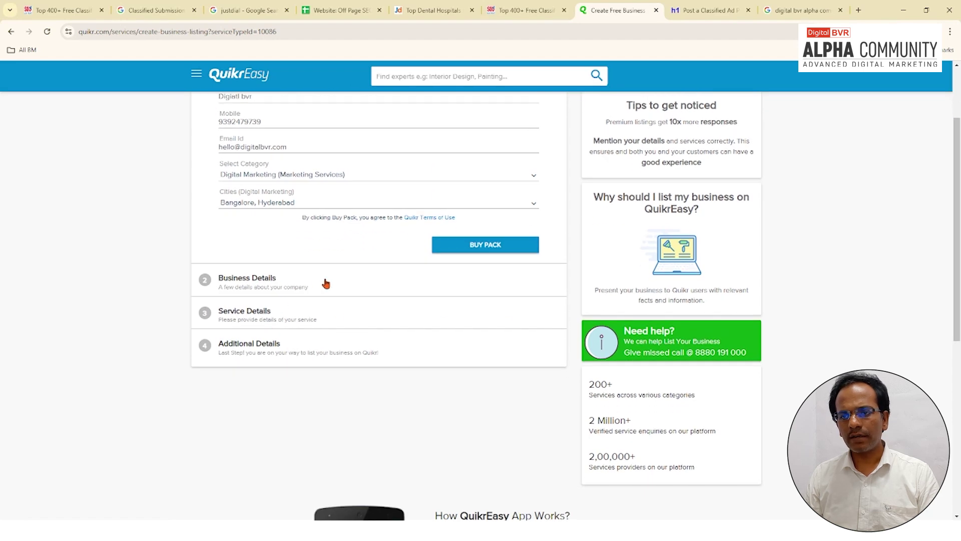
{"action": "left_click", "coordinate": [476, 246]}
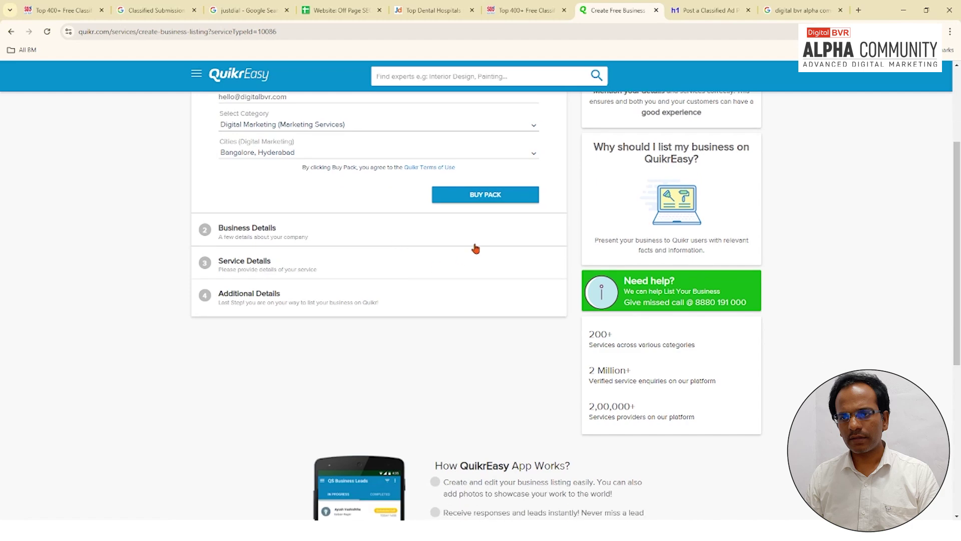
{"action": "scroll", "coordinate": [374, 302], "scroll_direction": "up", "scroll_amount": 3}
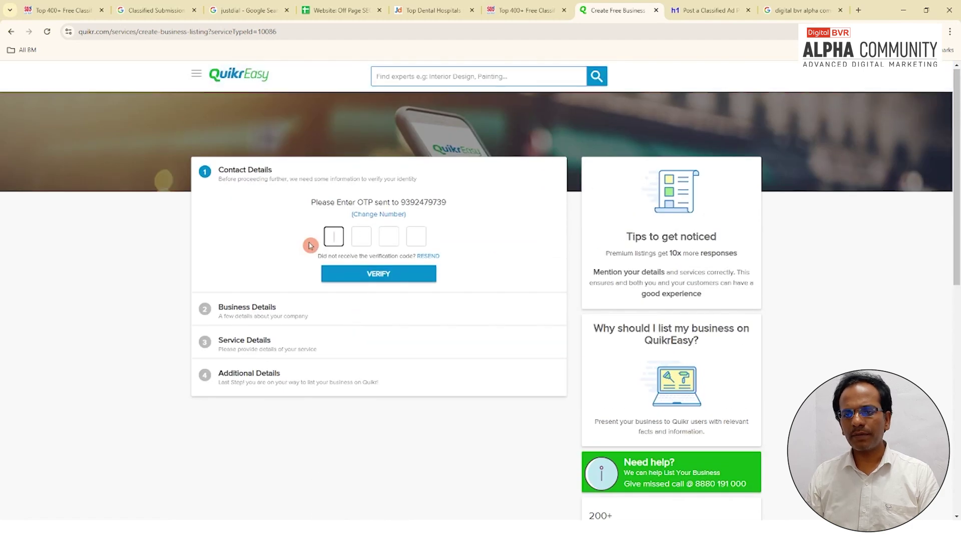
{"action": "left_click", "coordinate": [381, 274]}
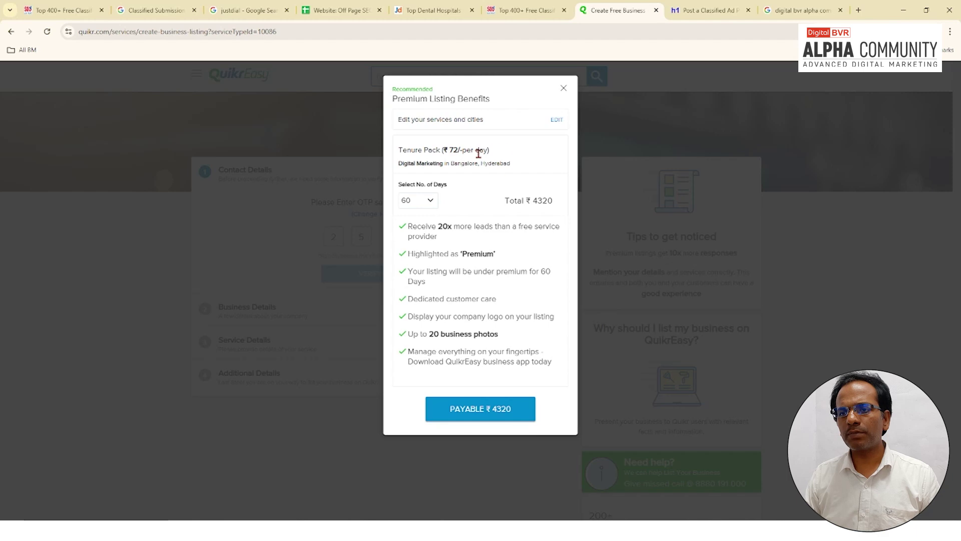
Dismiss the premium listing offer and leave Hyderabad as the only city.
{"action": "left_click", "coordinate": [563, 90]}
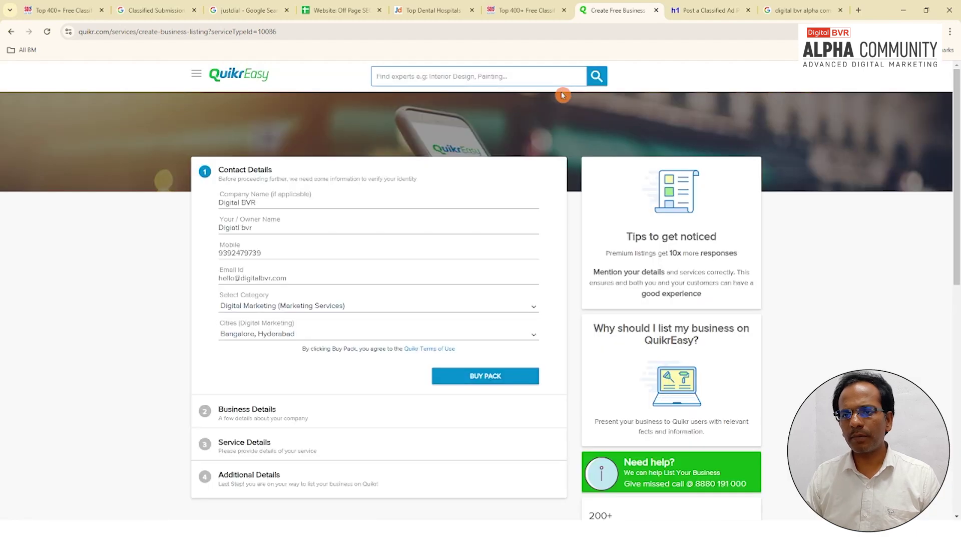
{"action": "scroll", "coordinate": [353, 345], "scroll_direction": "down", "scroll_amount": 2}
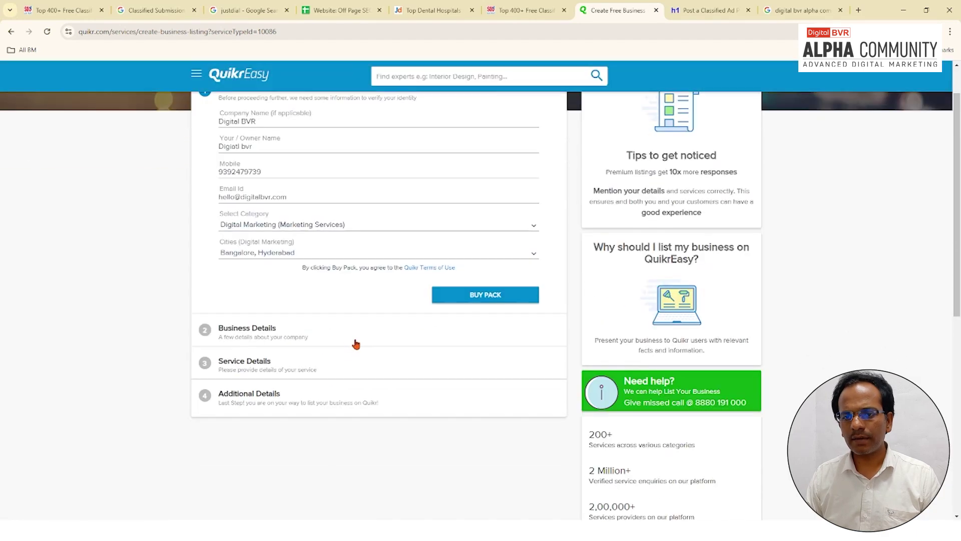
{"action": "double_click", "coordinate": [275, 330]}
{"action": "scroll", "coordinate": [317, 336], "scroll_direction": "down", "scroll_amount": 3}
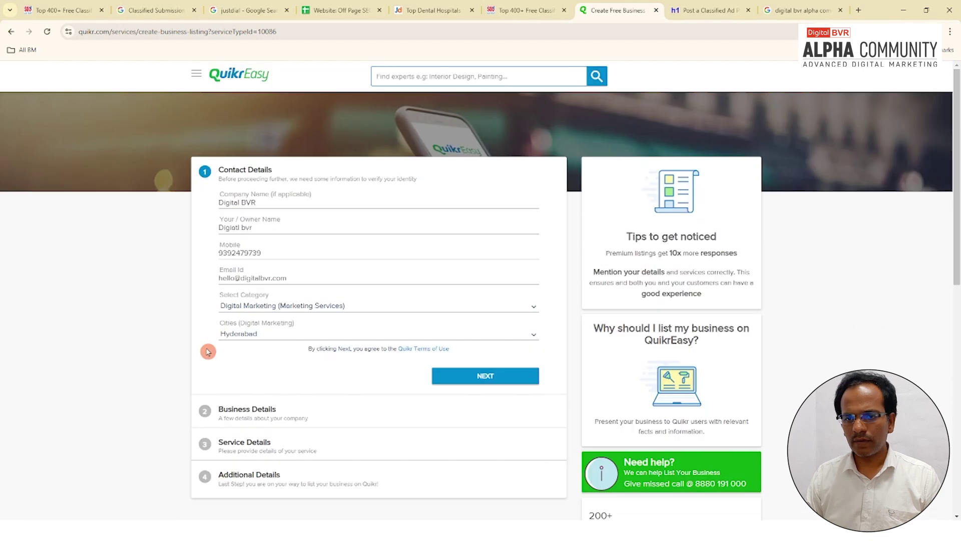
{"action": "scroll", "coordinate": [364, 335], "scroll_direction": "down", "scroll_amount": 3}
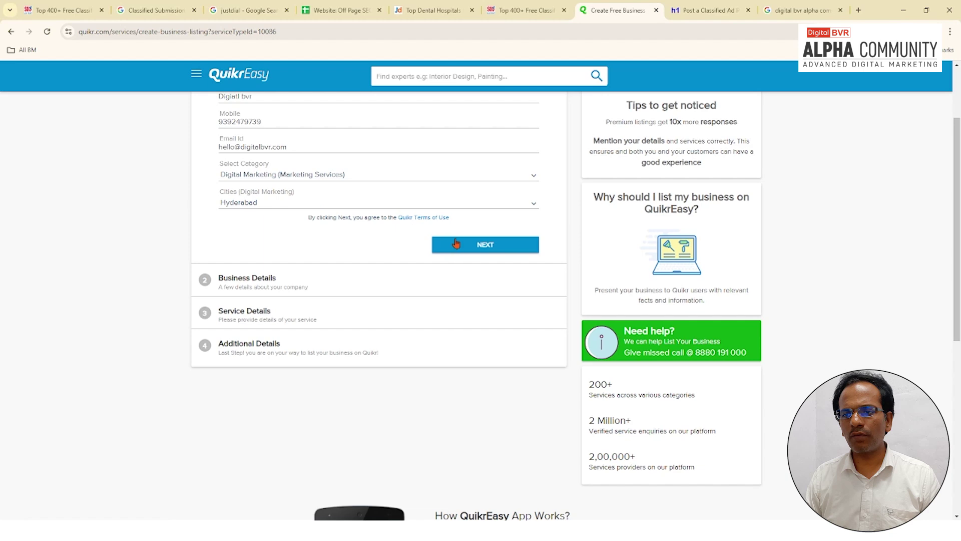
Mark Monday through Friday as working days.
{"action": "left_click", "coordinate": [494, 248]}
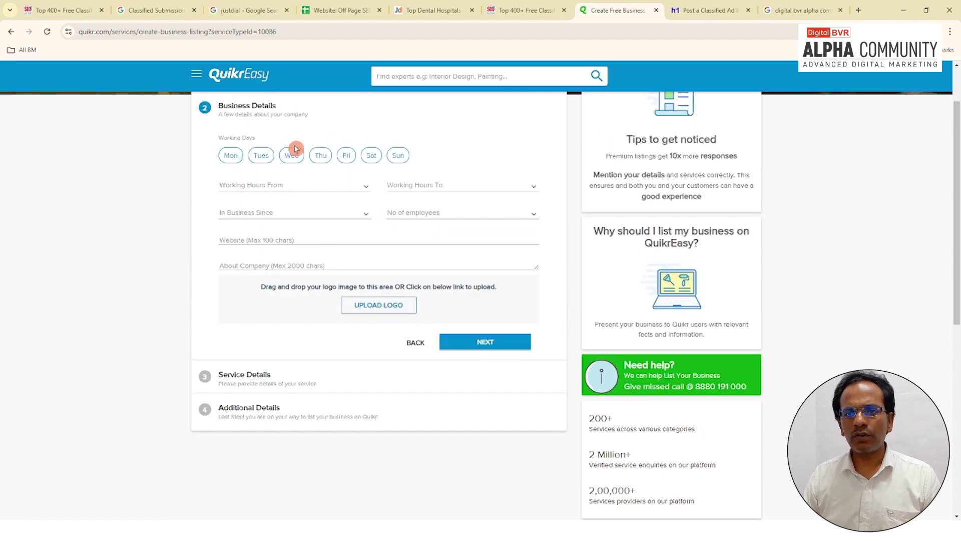
{"action": "left_click", "coordinate": [232, 158]}
{"action": "left_click", "coordinate": [233, 159]}
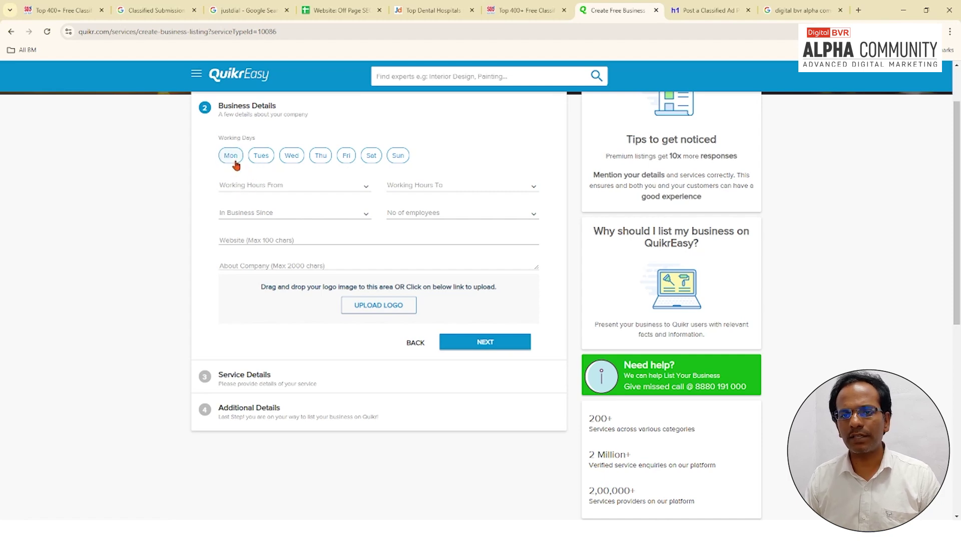
{"action": "left_click", "coordinate": [232, 156]}
{"action": "left_click", "coordinate": [261, 157]}
{"action": "left_click", "coordinate": [292, 156]}
{"action": "left_click", "coordinate": [321, 156]}
{"action": "left_click", "coordinate": [347, 157]}
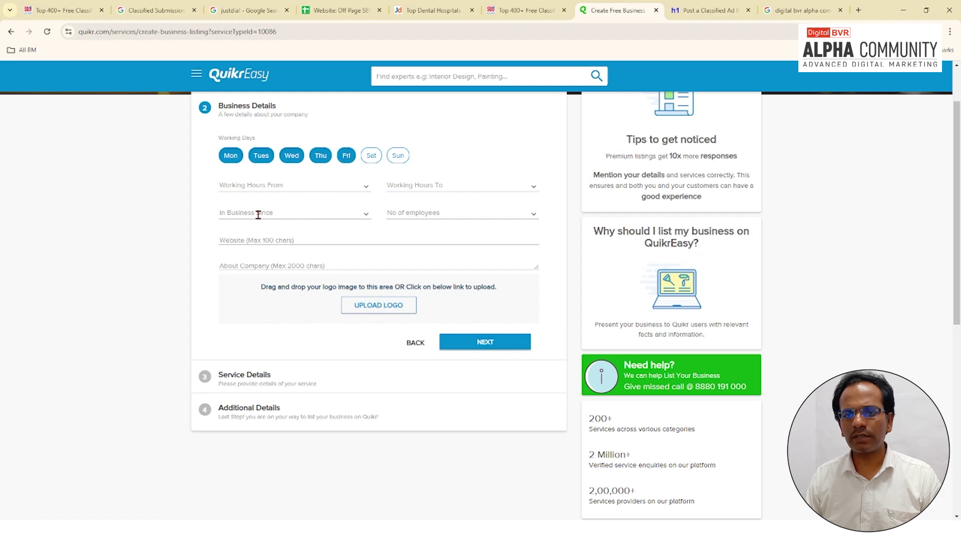
Set the working hours from 09:00 AM to 05:00 PM.
{"action": "left_click", "coordinate": [290, 187]}
{"action": "scroll", "coordinate": [292, 249], "scroll_direction": "down", "scroll_amount": 1}
{"action": "scroll", "coordinate": [292, 248], "scroll_direction": "down", "scroll_amount": 5}
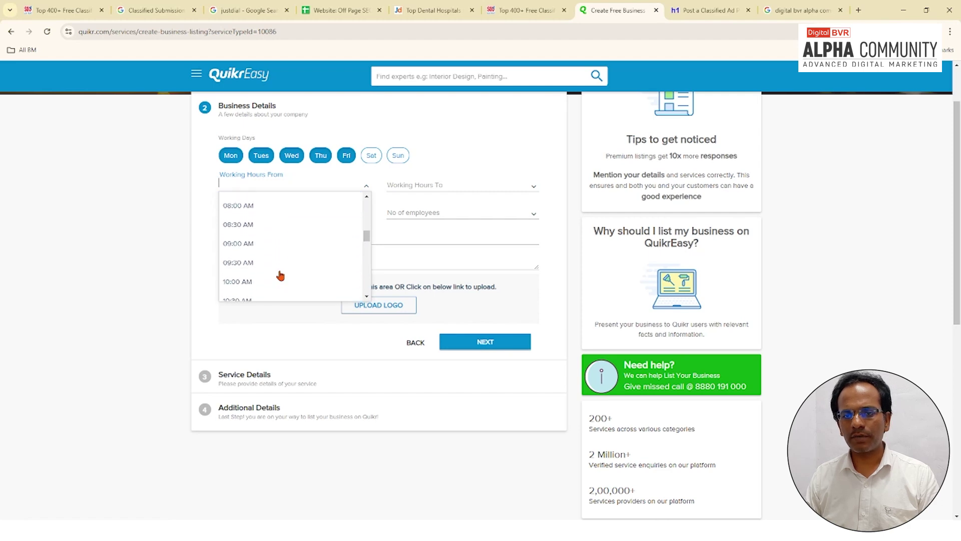
{"action": "left_click", "coordinate": [263, 244]}
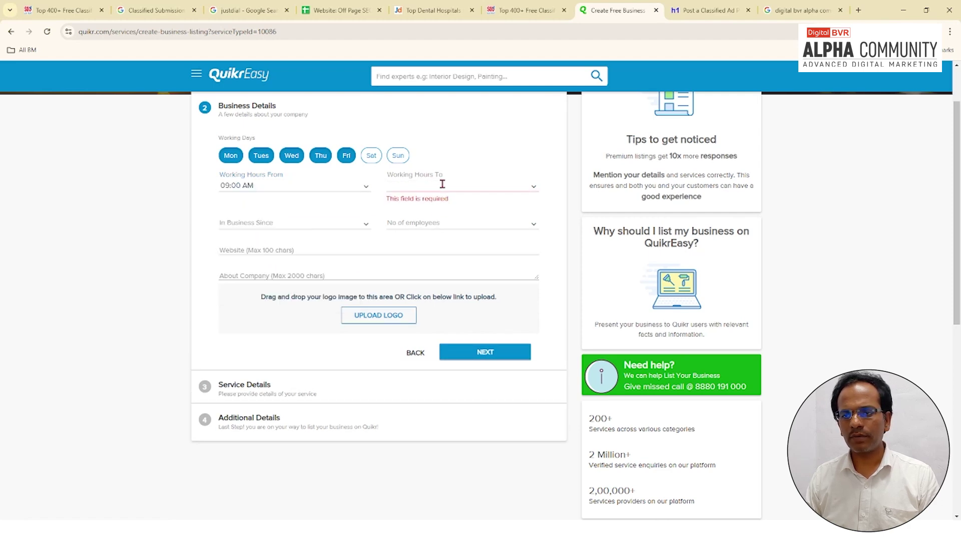
{"action": "left_click", "coordinate": [443, 184]}
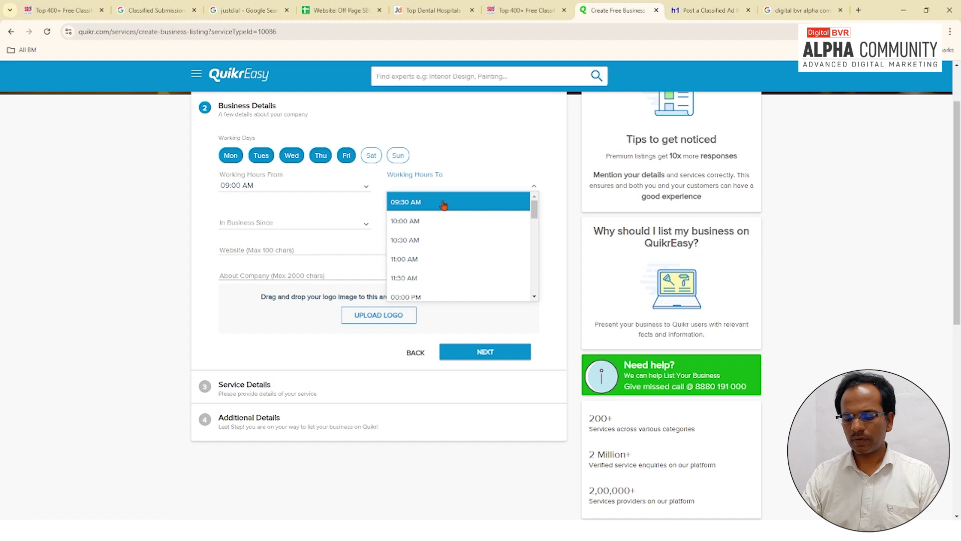
{"action": "type", "text": "5"}
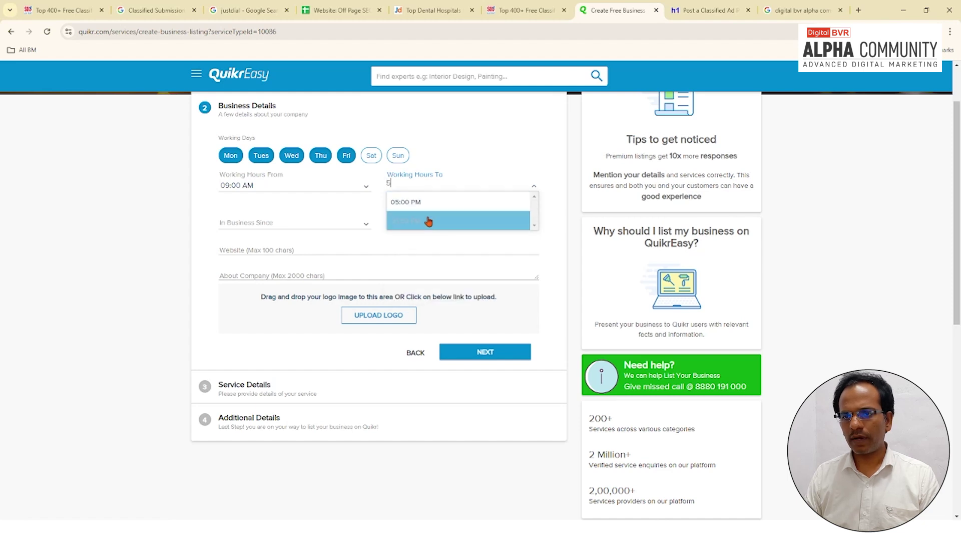
{"action": "left_click", "coordinate": [423, 204]}
{"action": "left_click", "coordinate": [285, 213]}
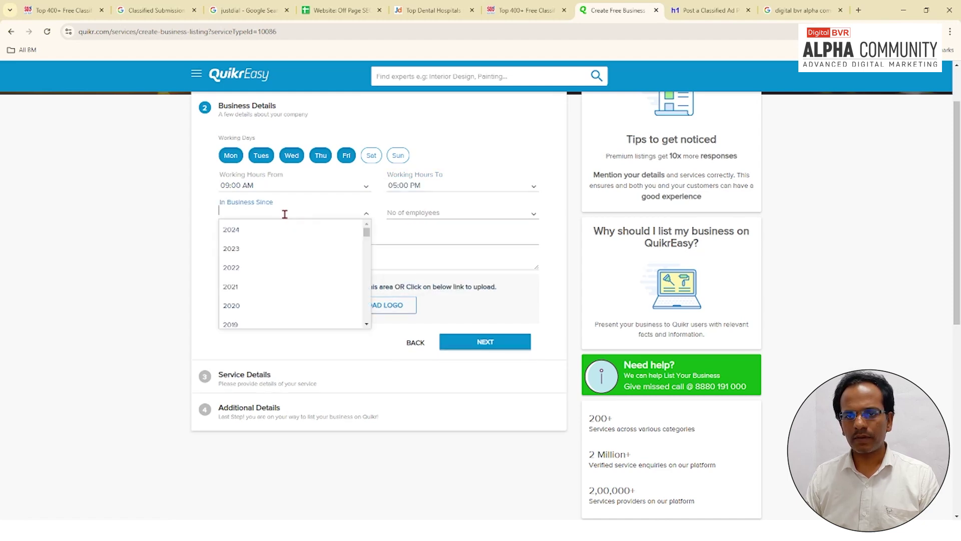
{"action": "scroll", "coordinate": [276, 250], "scroll_direction": "up", "scroll_amount": 2}
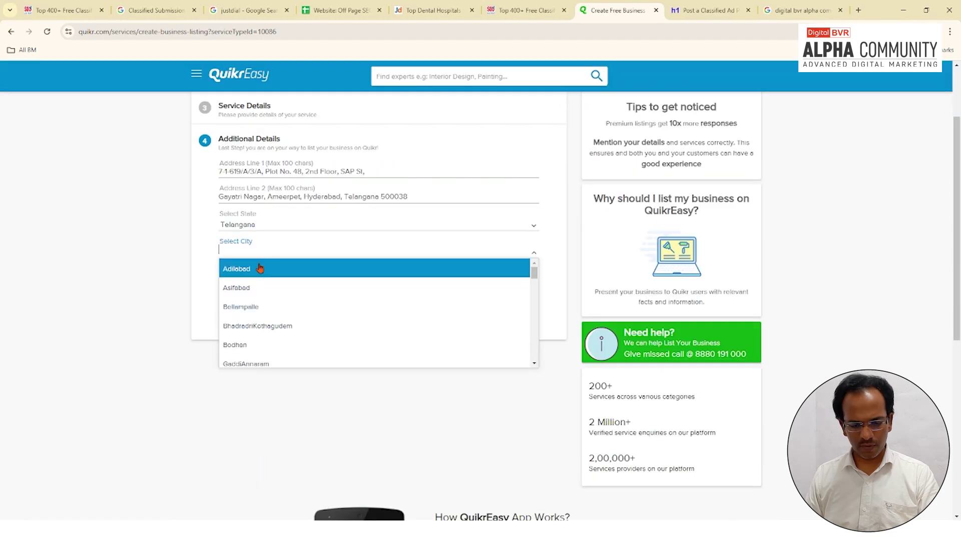
Choose Hyderabad as the city and Ameerpet as the locality.
{"action": "type", "text": "hy"}
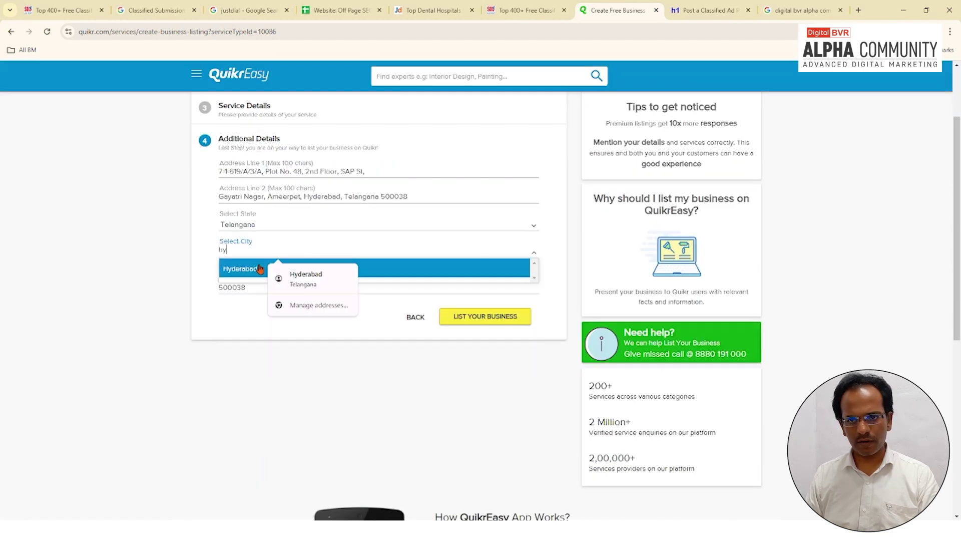
{"action": "left_click", "coordinate": [259, 268]}
{"action": "left_click", "coordinate": [271, 284]}
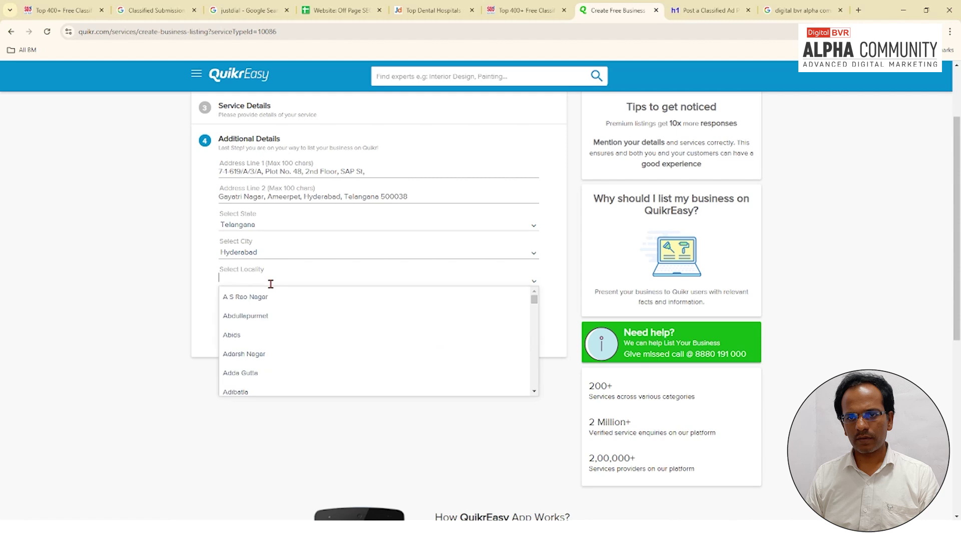
{"action": "type", "text": "ame"}
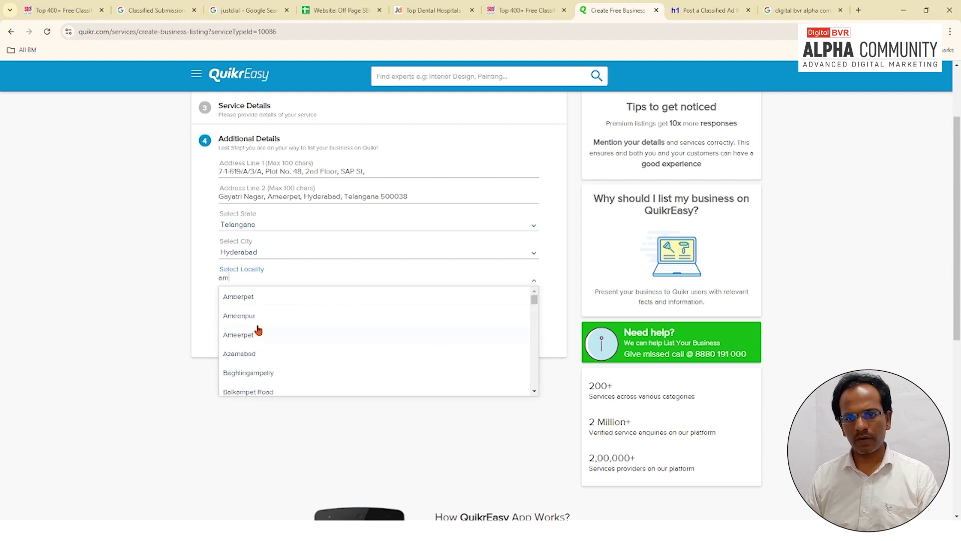
{"action": "left_click", "coordinate": [258, 335]}
Submit the business listing and look over the offered package cards.
{"action": "left_click", "coordinate": [482, 334]}
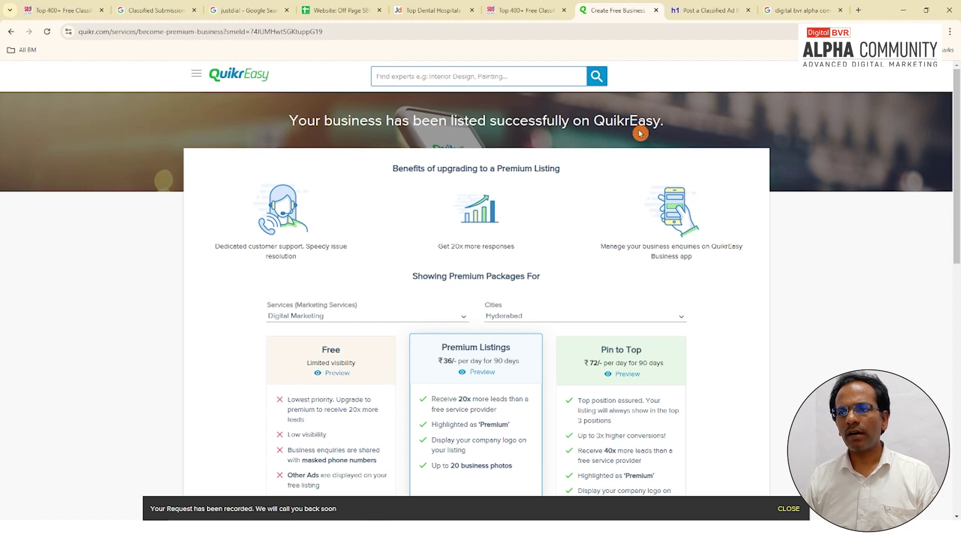
{"action": "scroll", "coordinate": [548, 150], "scroll_direction": "down", "scroll_amount": 3}
{"action": "scroll", "coordinate": [447, 257], "scroll_direction": "down", "scroll_amount": 2}
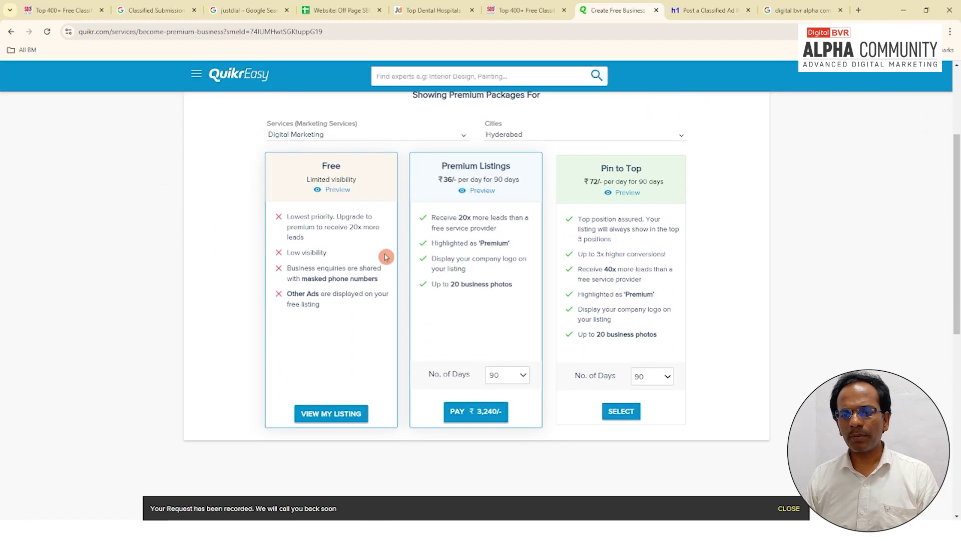
{"action": "scroll", "coordinate": [364, 322], "scroll_direction": "up", "scroll_amount": 3}
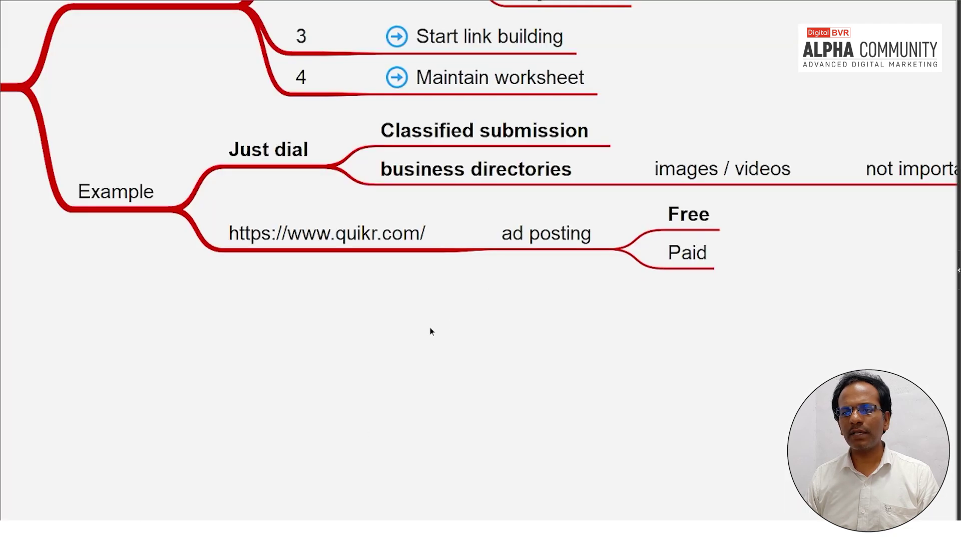
Add a Back links topic below Example with FREE and Paid subtopics.
{"action": "left_click_drag", "start_coordinate": [431, 331], "coordinate": [517, 392]}
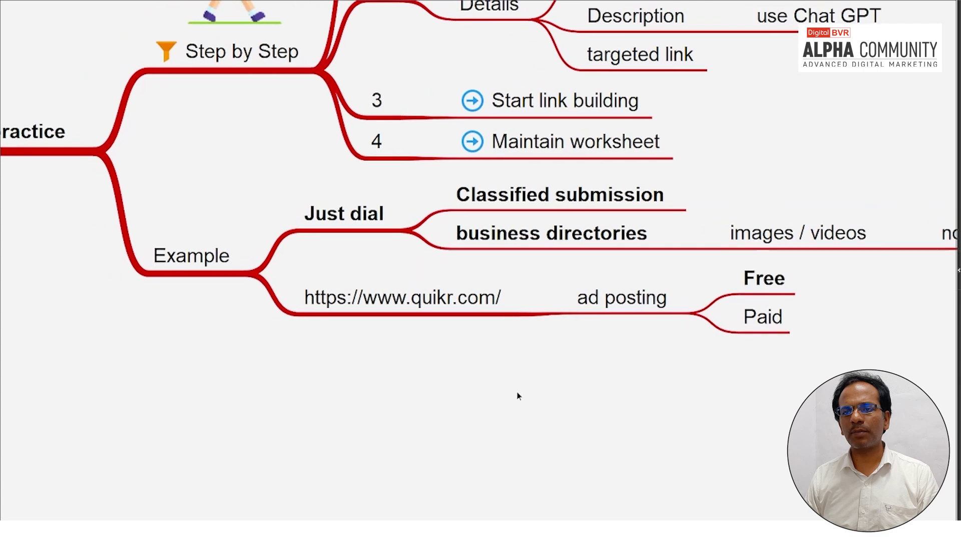
{"action": "left_click", "coordinate": [263, 266]}
{"action": "key", "text": "Return"}
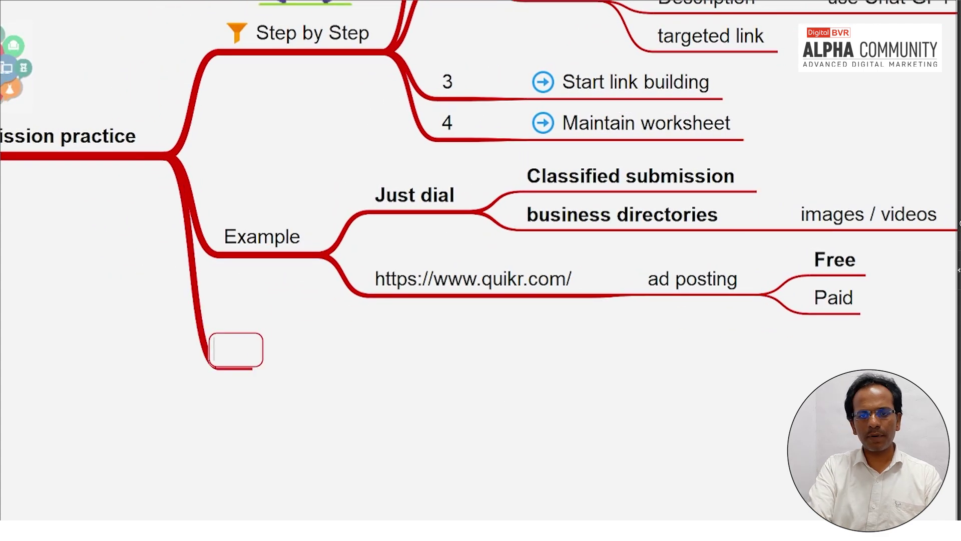
{"action": "type", "text": "Back link"}
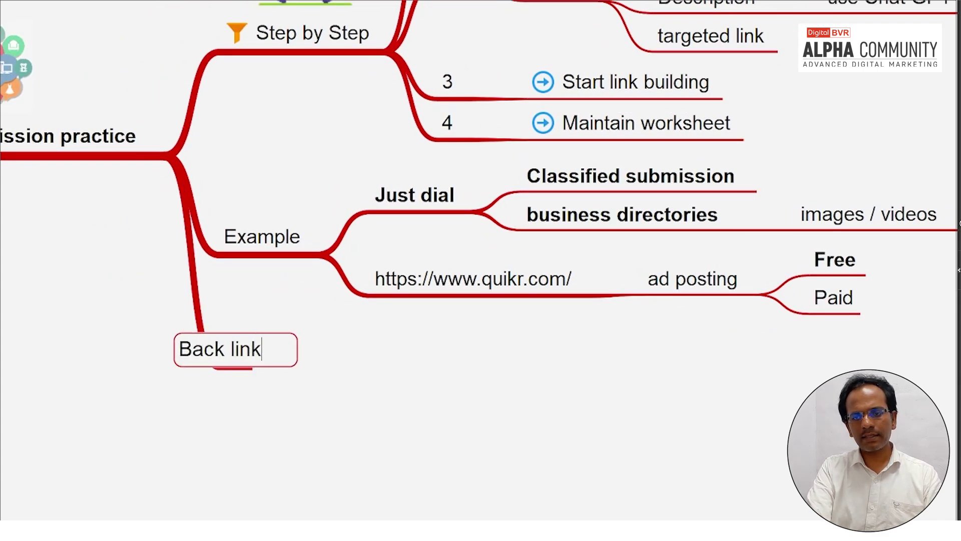
{"action": "type", "text": "s"}
{"action": "key", "text": "Tab"}
{"action": "type", "text": "FREE"}
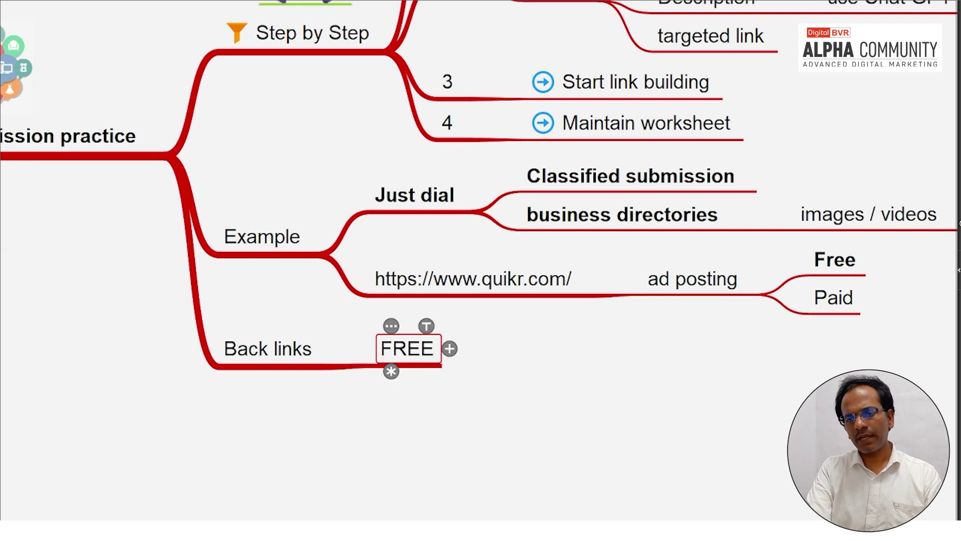
{"action": "key", "text": "Return"}
{"action": "type", "text": "Paid"}
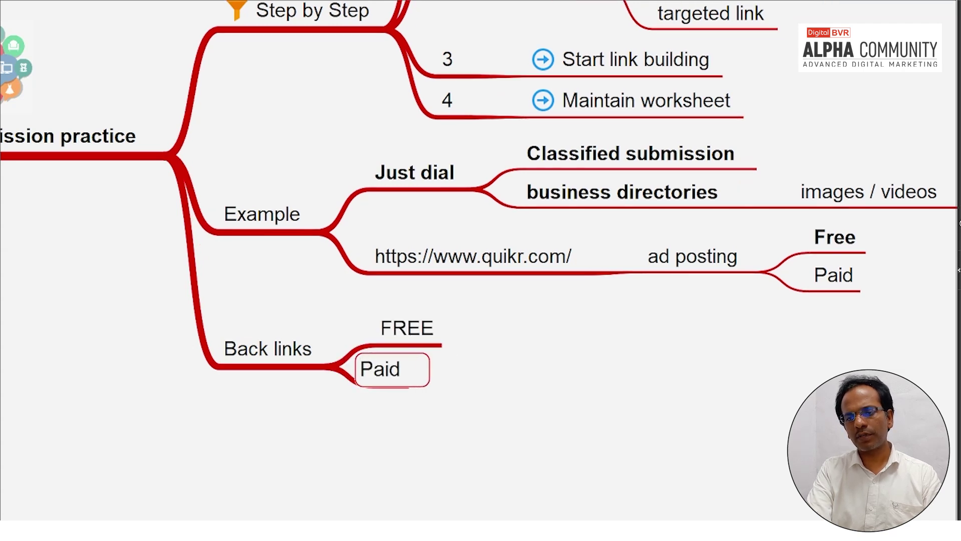
Add No under Paid and Yes under FREE, and make Paid bold.
{"action": "key", "text": "Tab"}
{"action": "type", "text": "No"}
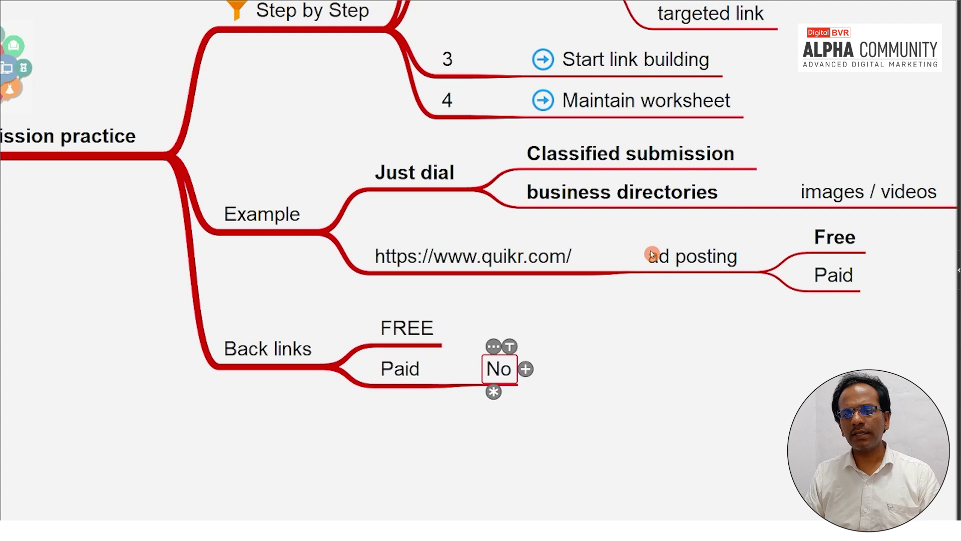
{"action": "left_click", "coordinate": [400, 337]}
{"action": "left_click", "coordinate": [454, 329]}
{"action": "type", "text": "Yes"}
{"action": "key", "text": "Return"}
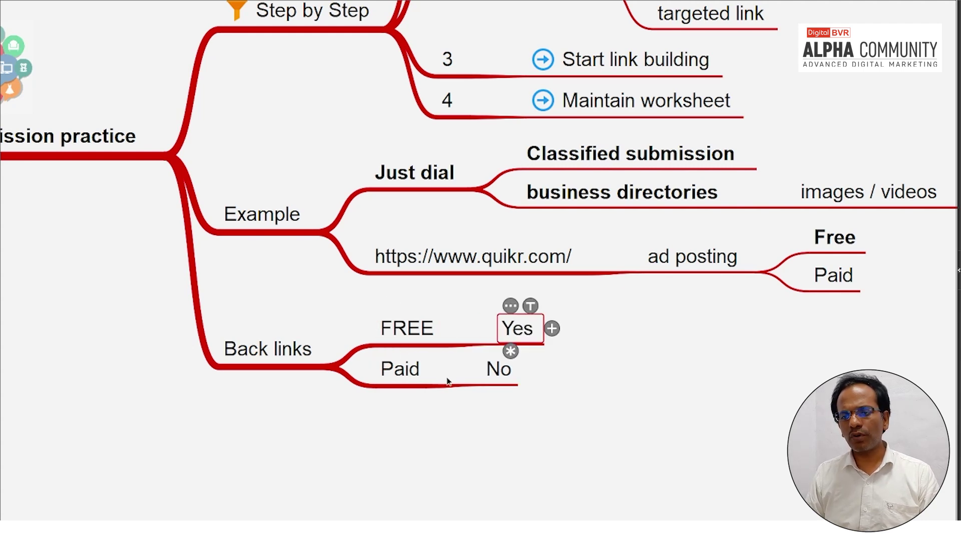
{"action": "left_click", "coordinate": [405, 369]}
{"action": "key", "text": "ctrl+b"}
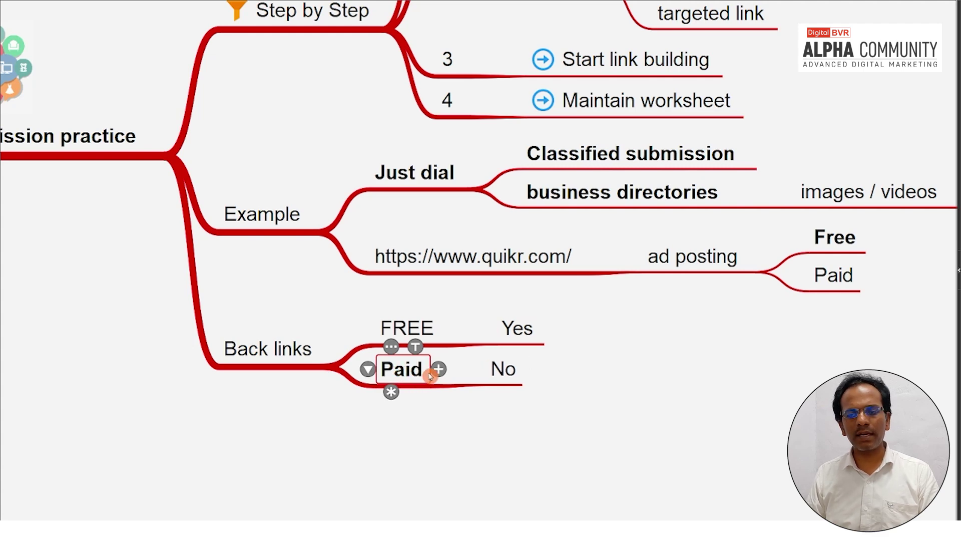
{"action": "left_click", "coordinate": [502, 386]}
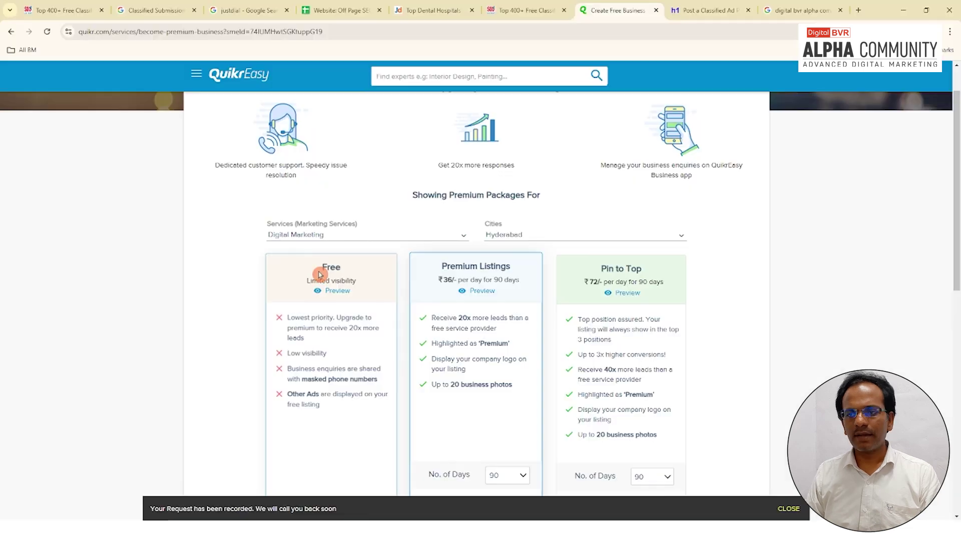
{"action": "scroll", "coordinate": [315, 207], "scroll_direction": "down", "scroll_amount": 2}
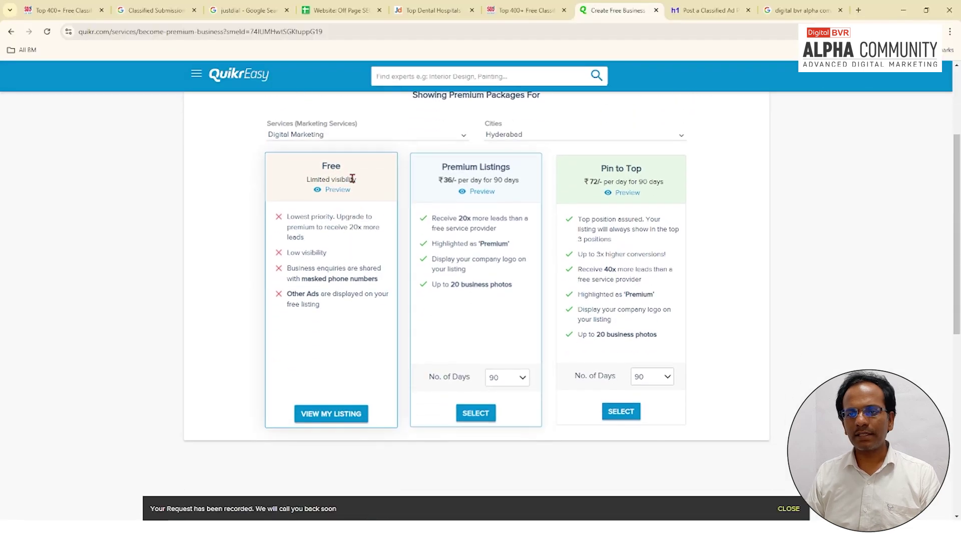
Open the free digitalbvr listing and copy its web address.
{"action": "left_click", "coordinate": [330, 413]}
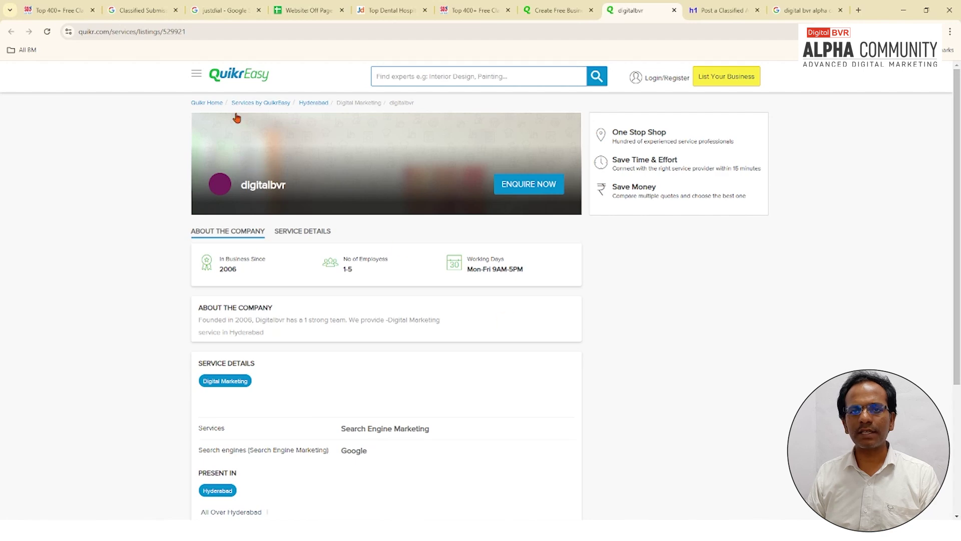
{"action": "left_click", "coordinate": [210, 31]}
{"action": "key", "text": "ctrl+c"}
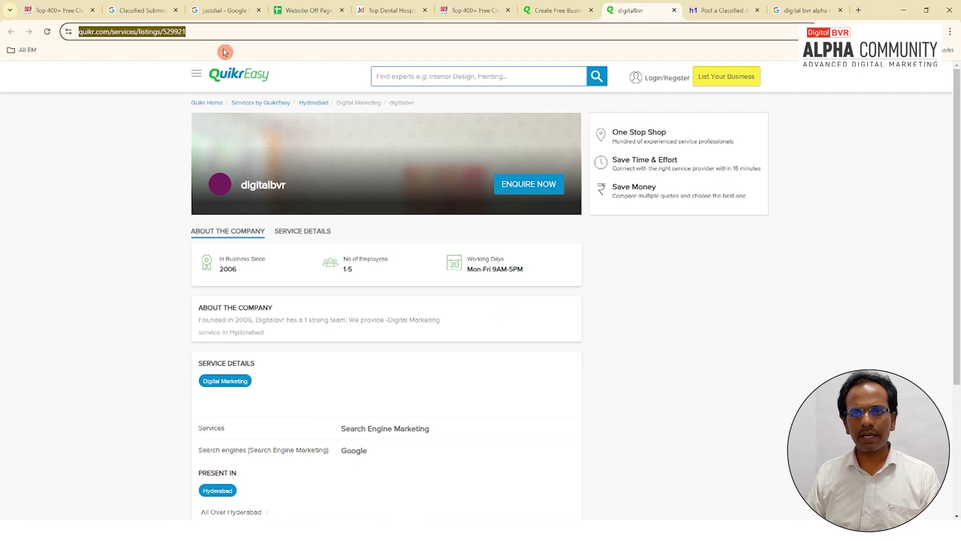
{"action": "left_click", "coordinate": [300, 10]}
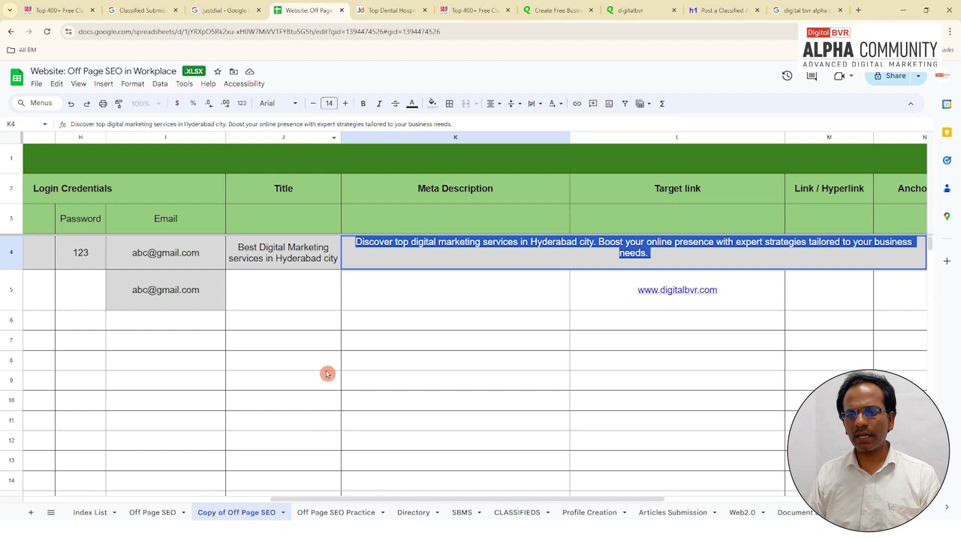
Paste the Quikr listing URL into Published link cell Q5.
{"action": "left_click", "coordinate": [328, 368]}
{"action": "left_click_drag", "start_coordinate": [326, 499], "coordinate": [634, 496]}
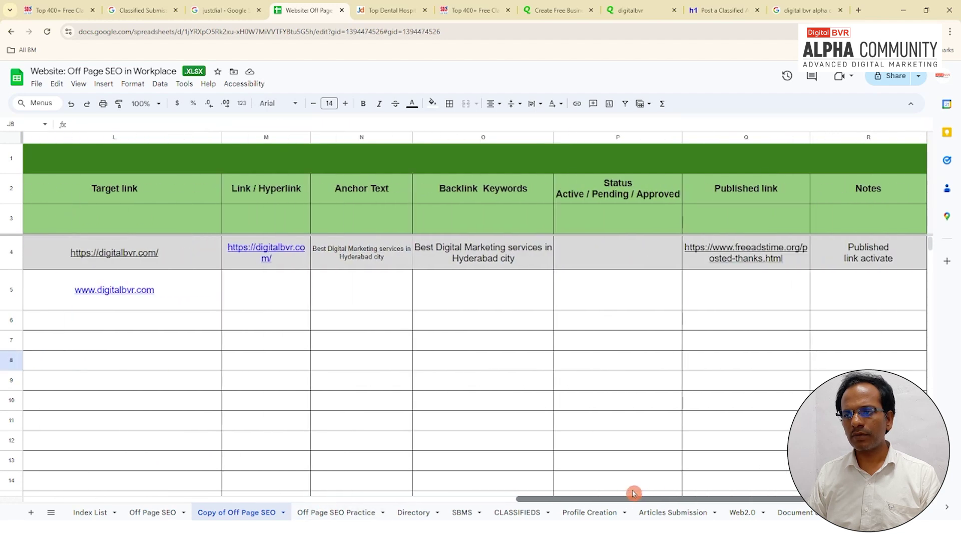
{"action": "left_click", "coordinate": [725, 299]}
{"action": "key", "text": "ctrl+v"}
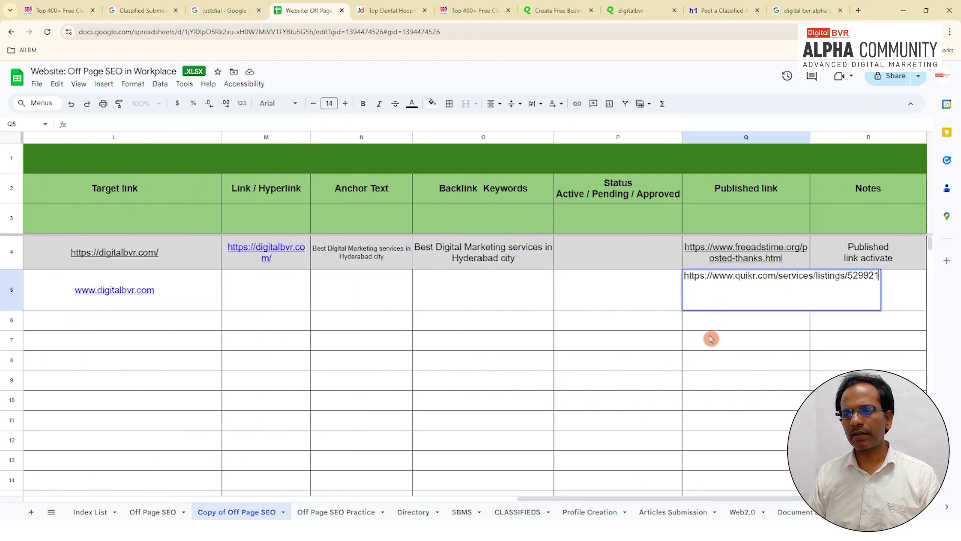
{"action": "left_click", "coordinate": [708, 358]}
{"action": "left_click", "coordinate": [477, 260]}
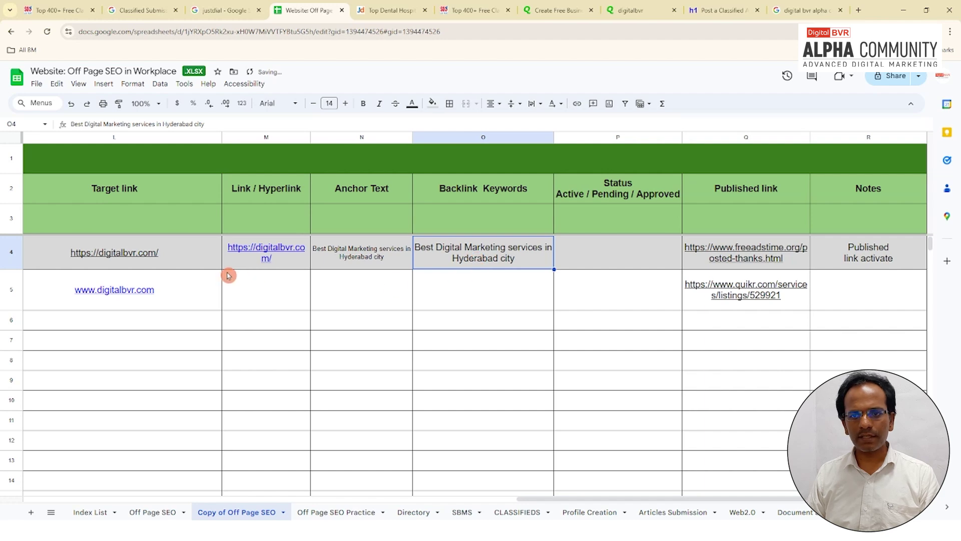
{"action": "left_click", "coordinate": [118, 290]}
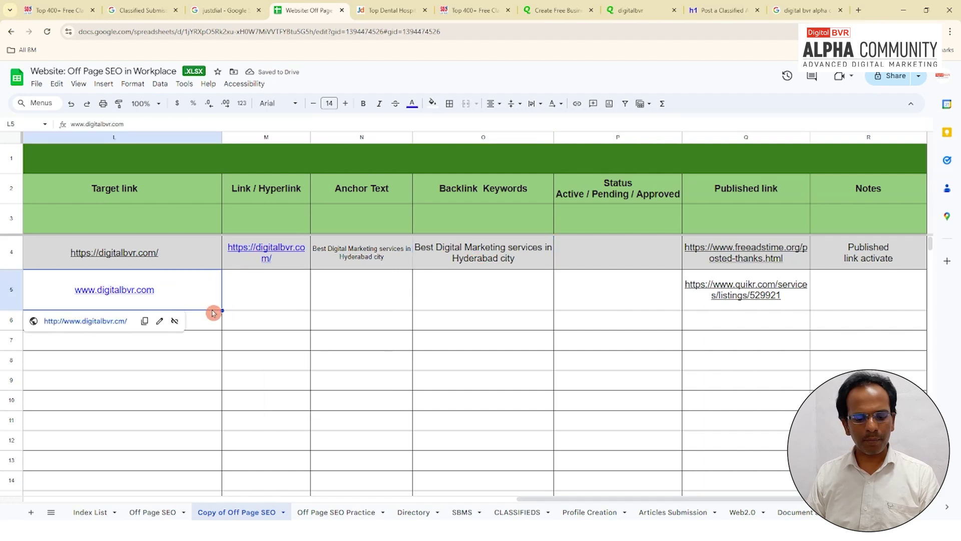
{"action": "left_click", "coordinate": [255, 298]}
{"action": "type", "text": "www.digitalbvr.com"}
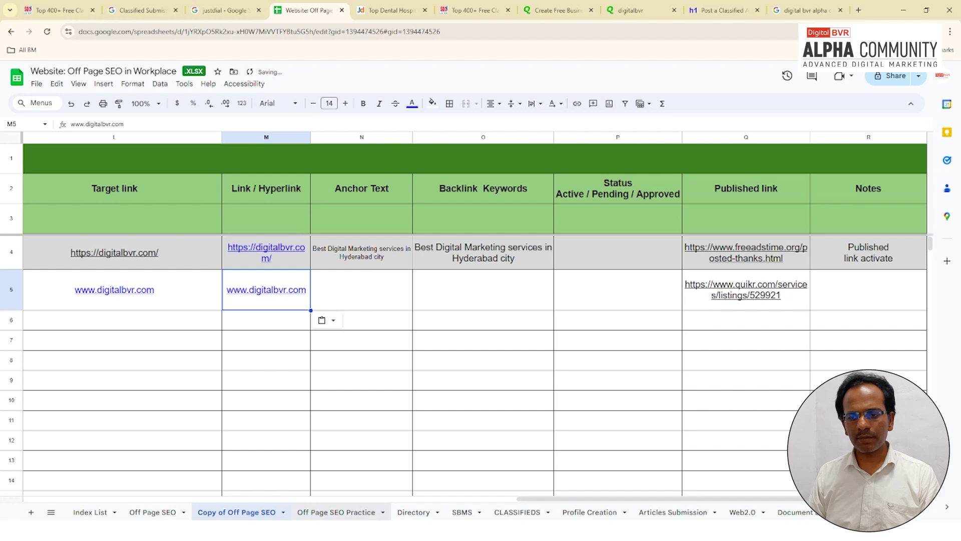
Enter 'digital marketing service' as the backlink keyword in O5.
{"action": "left_click_drag", "start_coordinate": [580, 499], "coordinate": [344, 457]}
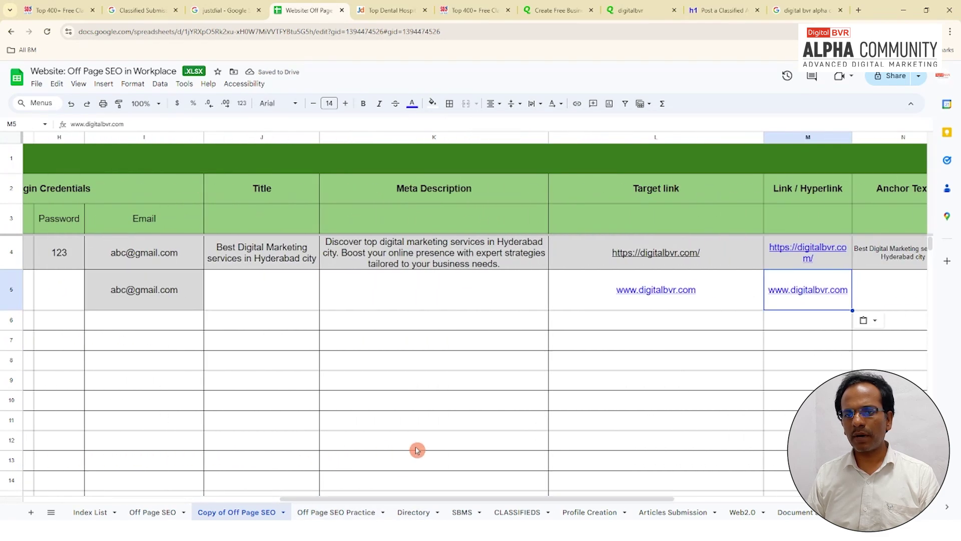
{"action": "left_click_drag", "start_coordinate": [404, 500], "coordinate": [586, 511]}
{"action": "left_click", "coordinate": [610, 295]}
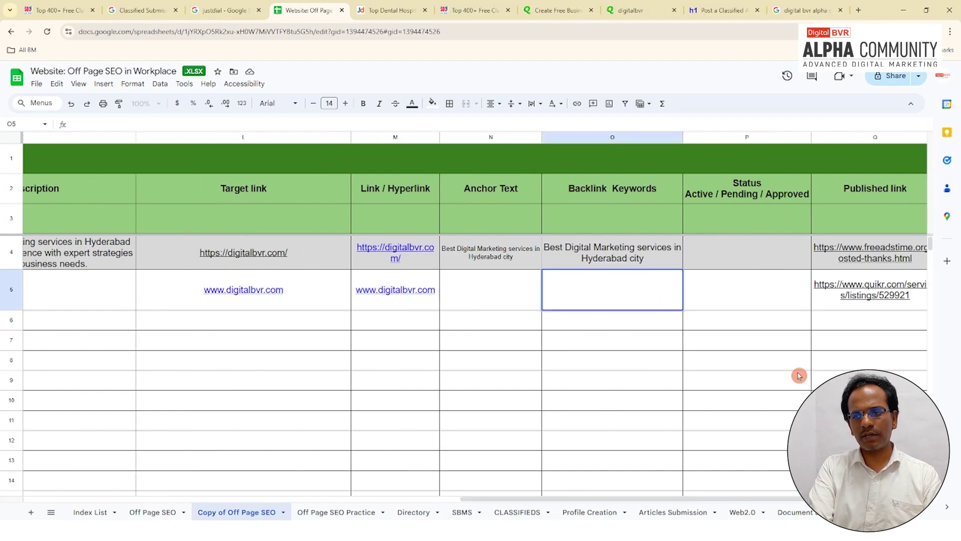
{"action": "type", "text": "digital marketing service"}
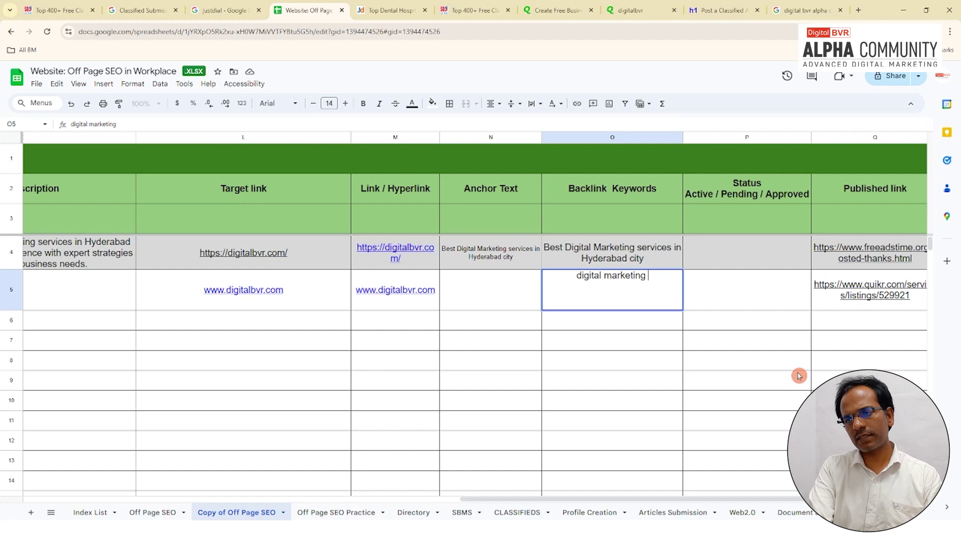
{"action": "key", "text": "Return"}
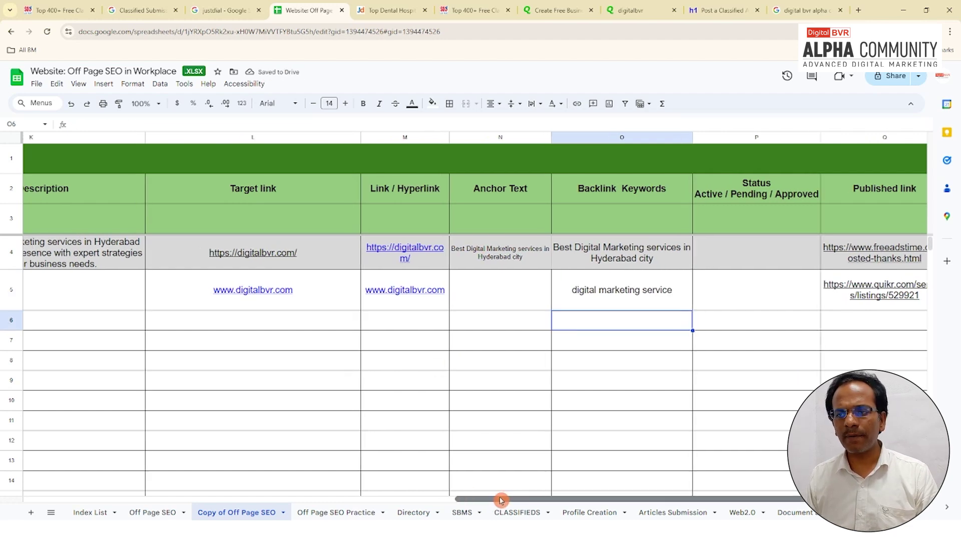
Compare row 4's example keyword, anchor text and title with row 5.
{"action": "left_click_drag", "start_coordinate": [501, 499], "coordinate": [481, 499]}
{"action": "left_click", "coordinate": [638, 259]}
{"action": "left_click", "coordinate": [559, 259]}
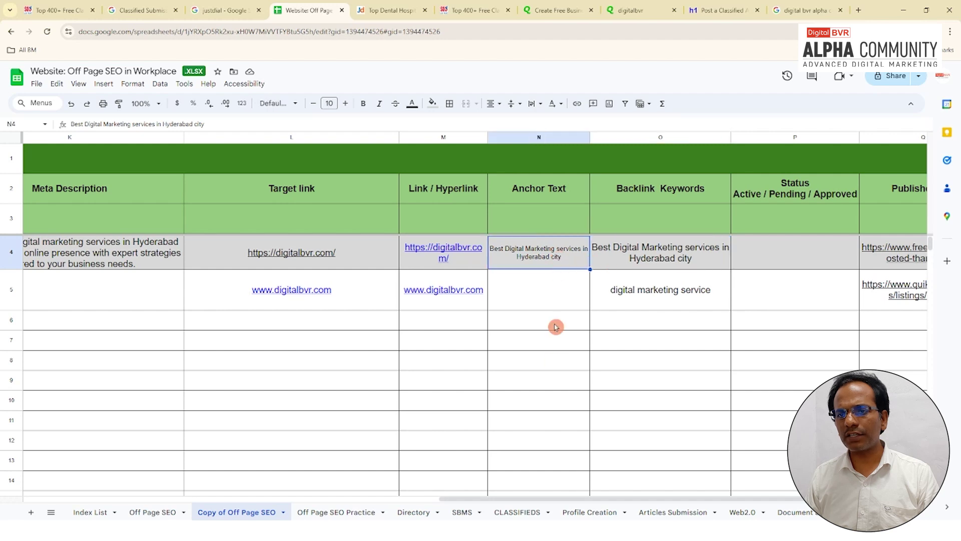
{"action": "left_click_drag", "start_coordinate": [599, 501], "coordinate": [333, 328]}
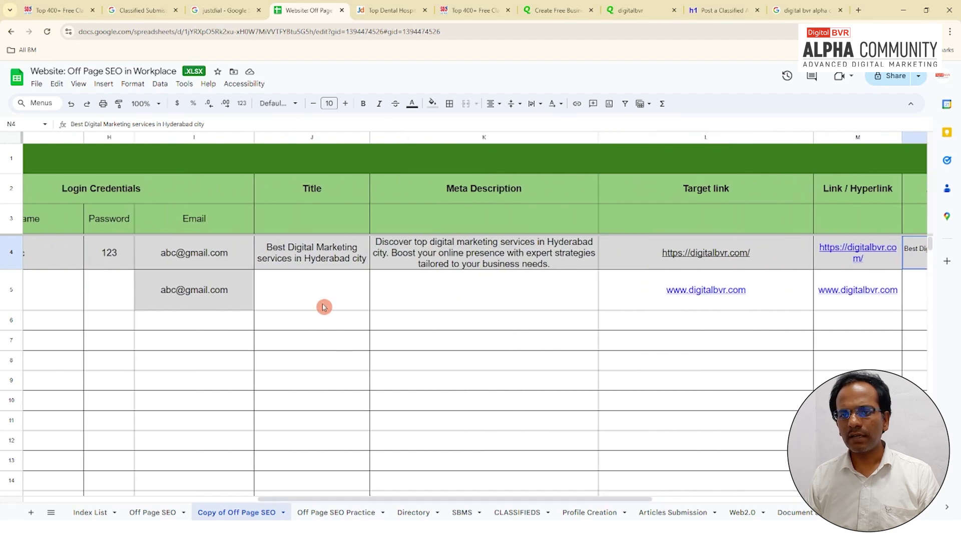
{"action": "left_click", "coordinate": [310, 190]}
{"action": "left_click", "coordinate": [312, 248]}
{"action": "left_click", "coordinate": [318, 301]}
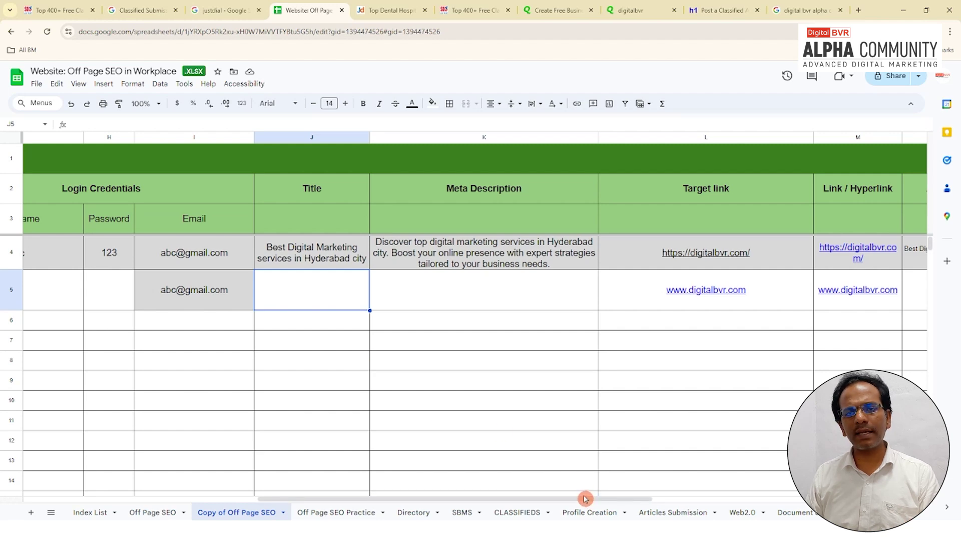
Copy 'digital marketing service' from O5 into Title cell J5.
{"action": "left_click_drag", "start_coordinate": [559, 502], "coordinate": [681, 498]}
{"action": "left_click", "coordinate": [834, 289]}
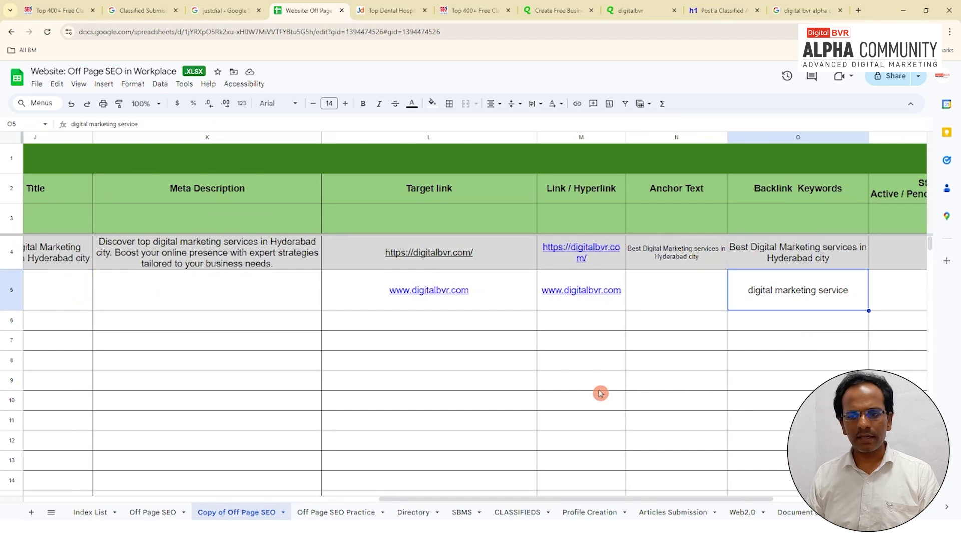
{"action": "left_click_drag", "start_coordinate": [506, 498], "coordinate": [306, 407]}
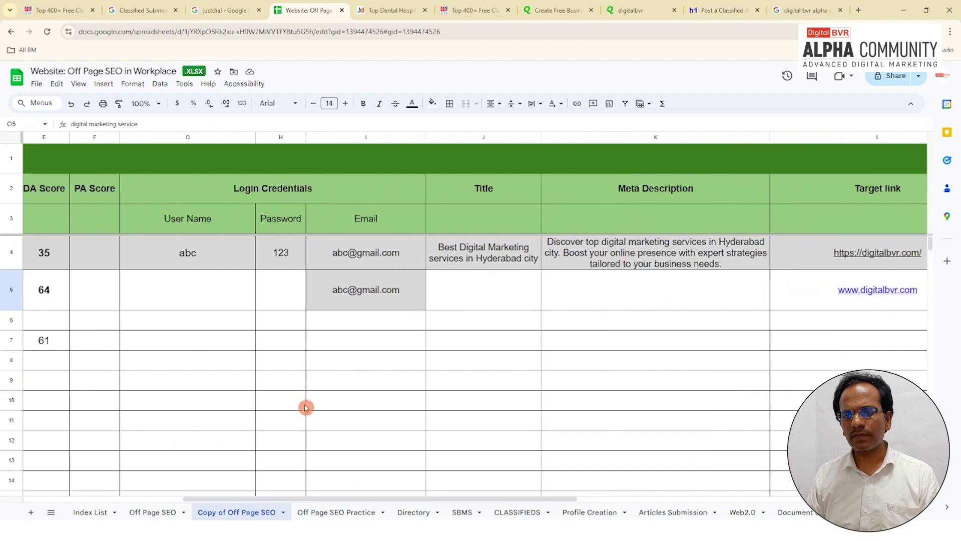
{"action": "left_click", "coordinate": [481, 295]}
{"action": "type", "text": "digital marketing service"}
{"action": "left_click", "coordinate": [494, 350]}
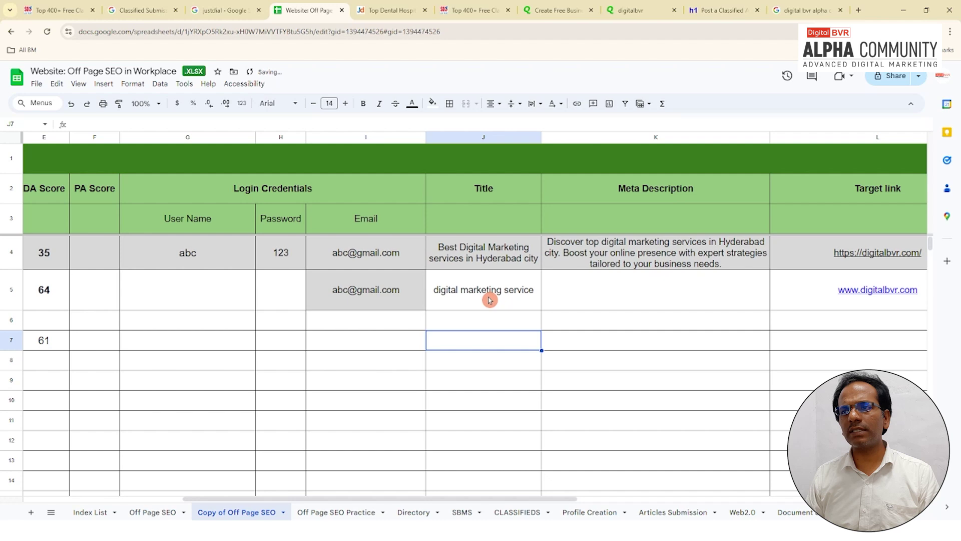
{"action": "left_click", "coordinate": [619, 15]}
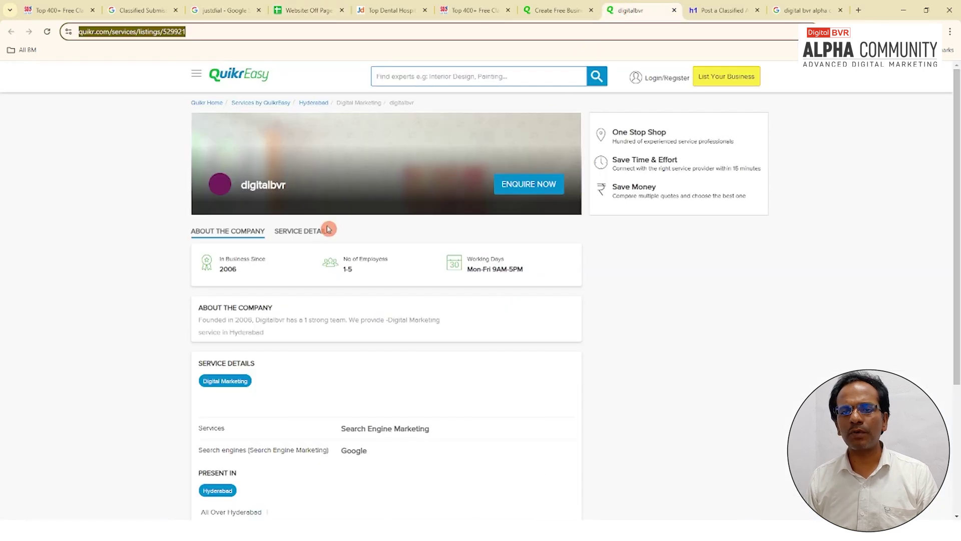
Review the live digitalbvr QuikrEasy listing: business name, In Business Since 2006, 1-5 employees, hours.
{"action": "left_click", "coordinate": [120, 263]}
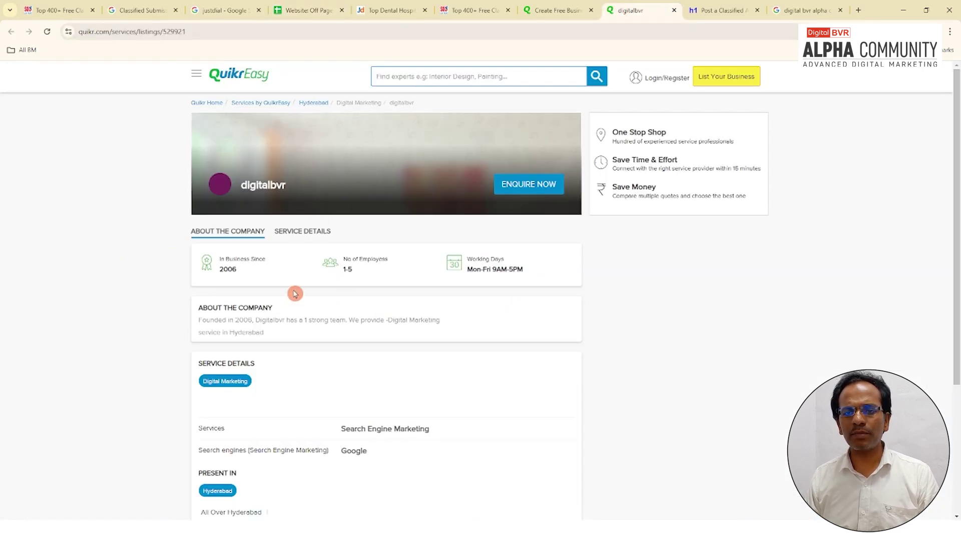
{"action": "scroll", "coordinate": [294, 290], "scroll_direction": "down", "scroll_amount": 3}
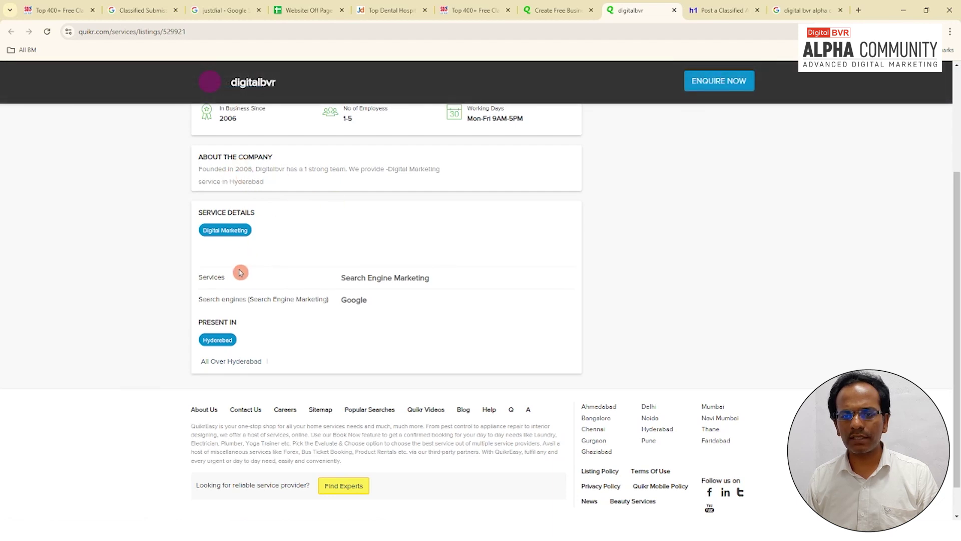
{"action": "scroll", "coordinate": [235, 270], "scroll_direction": "up", "scroll_amount": 2}
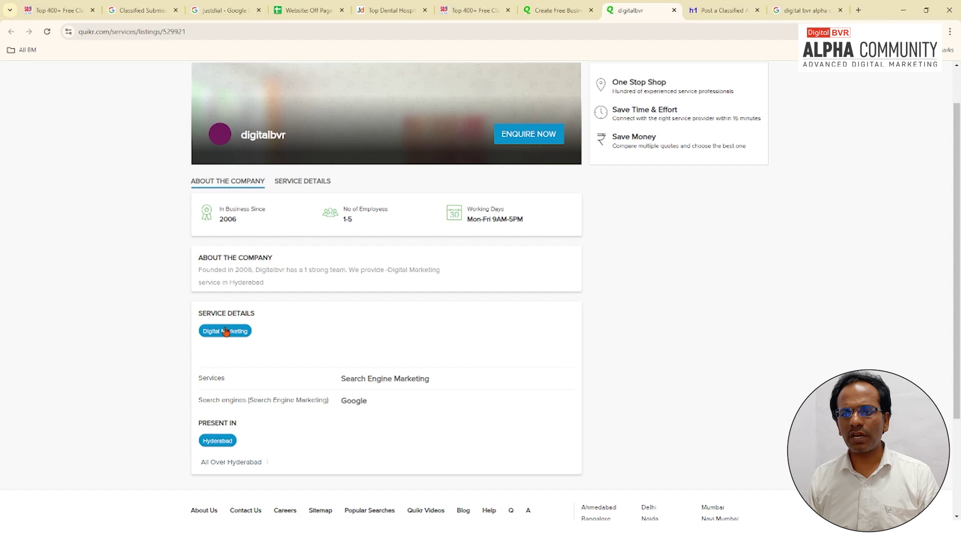
{"action": "scroll", "coordinate": [281, 248], "scroll_direction": "up", "scroll_amount": 1}
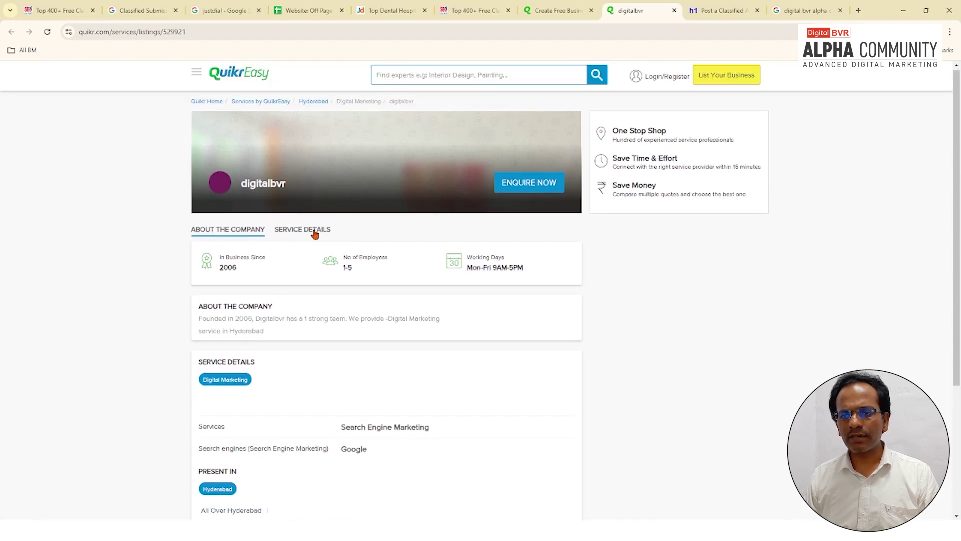
{"action": "left_click_drag", "start_coordinate": [249, 183], "coordinate": [288, 184]}
{"action": "left_click", "coordinate": [311, 185]}
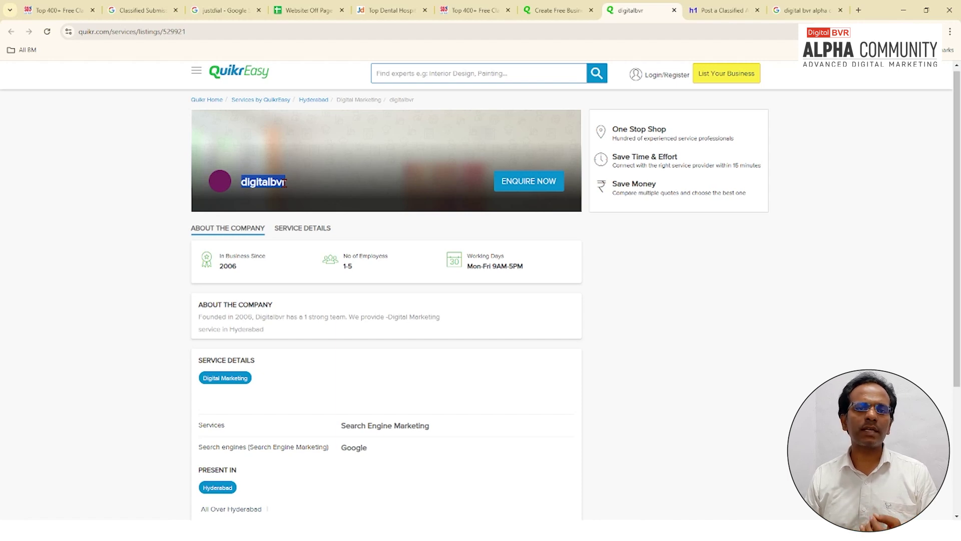
{"action": "left_click", "coordinate": [253, 184]}
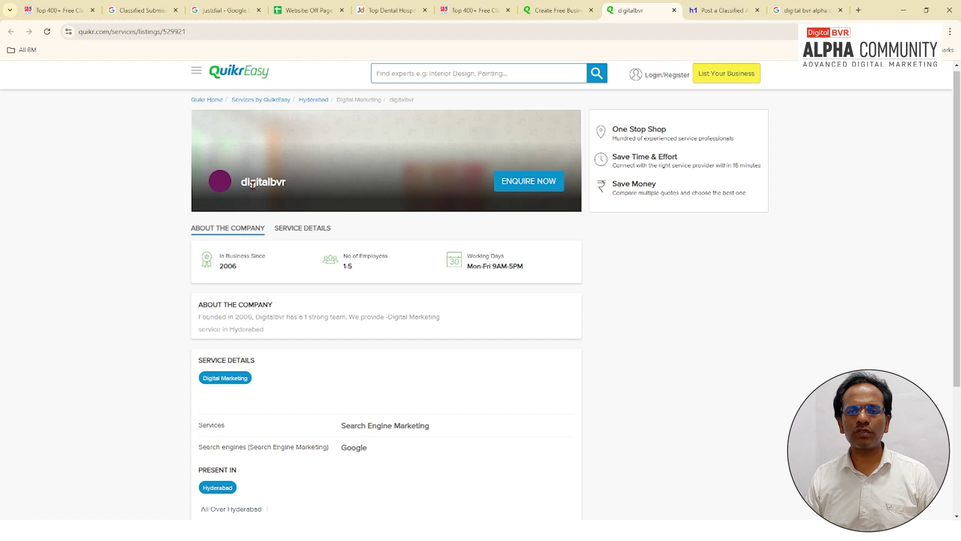
{"action": "scroll", "coordinate": [244, 287], "scroll_direction": "down", "scroll_amount": 1}
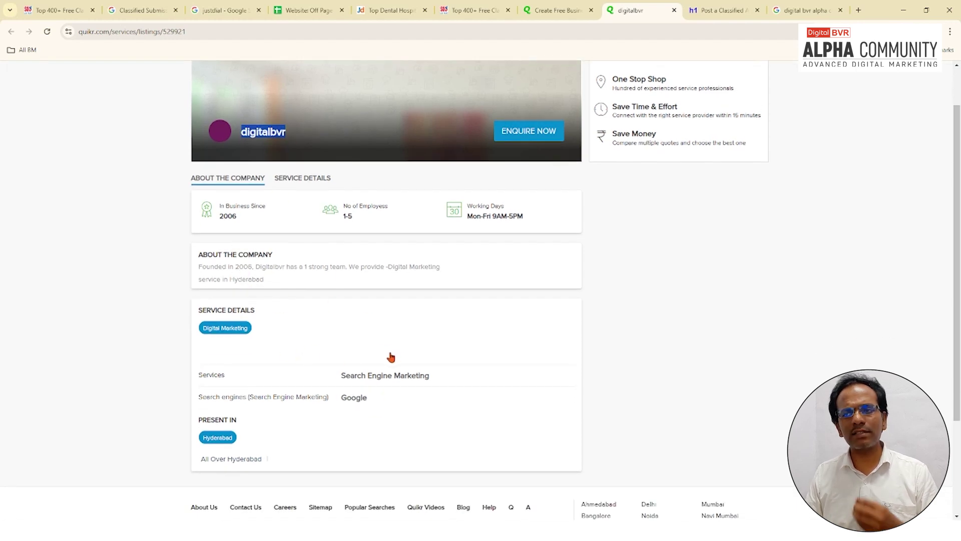
{"action": "scroll", "coordinate": [325, 334], "scroll_direction": "up", "scroll_amount": 1}
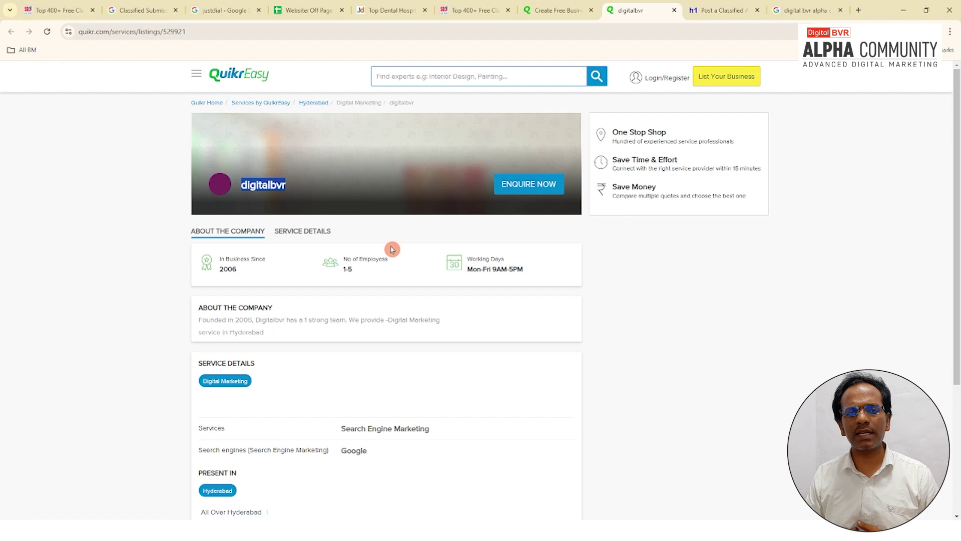
Back in the sheet, check row 5's date, Quikr website link and active status.
{"action": "left_click", "coordinate": [297, 10]}
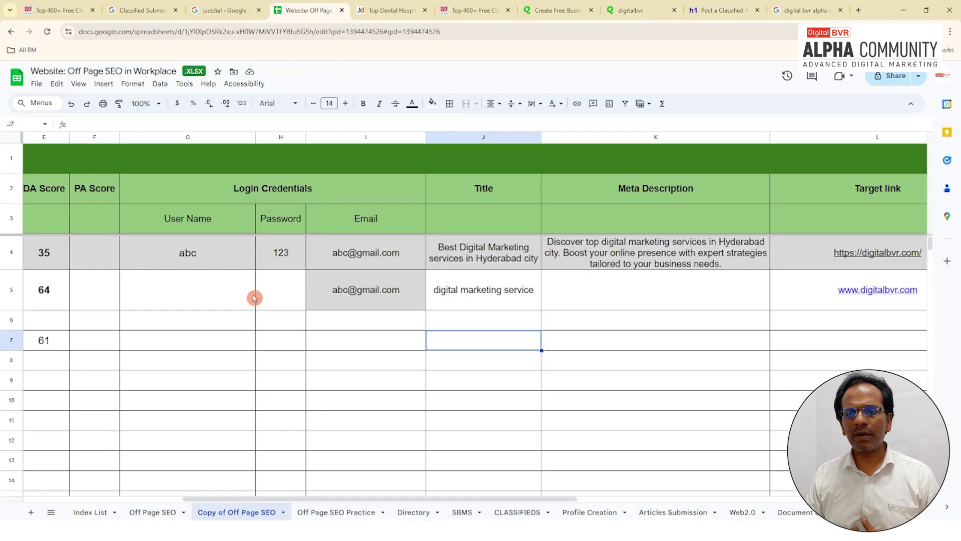
{"action": "left_click", "coordinate": [369, 303]}
{"action": "left_click_drag", "start_coordinate": [484, 499], "coordinate": [325, 499]}
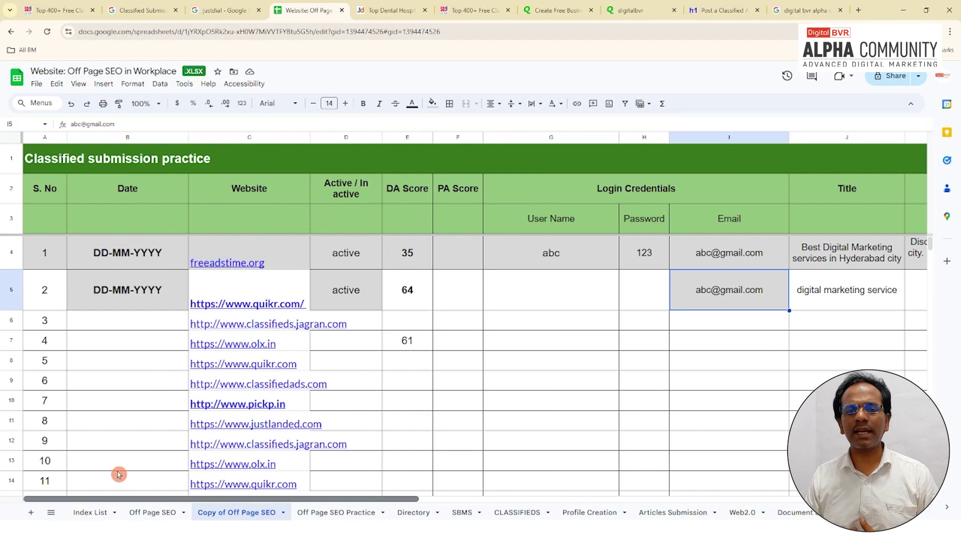
{"action": "left_click", "coordinate": [141, 296]}
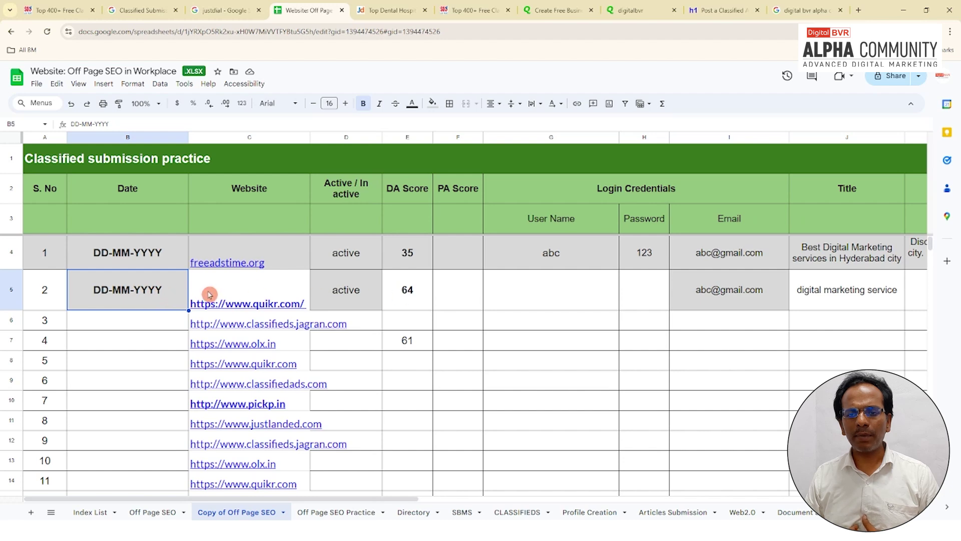
{"action": "left_click", "coordinate": [242, 299]}
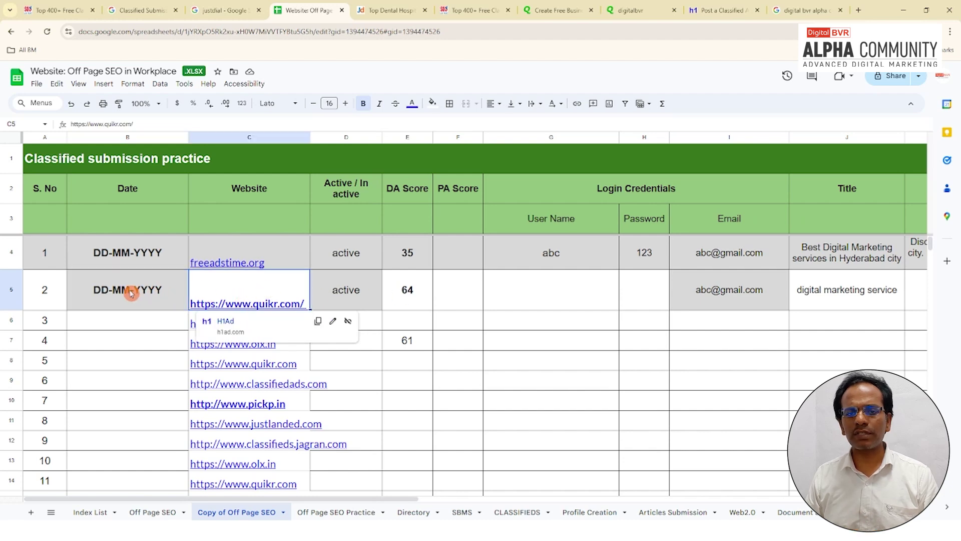
{"action": "left_click", "coordinate": [131, 294]}
{"action": "left_click", "coordinate": [245, 292]}
{"action": "left_click", "coordinate": [335, 294]}
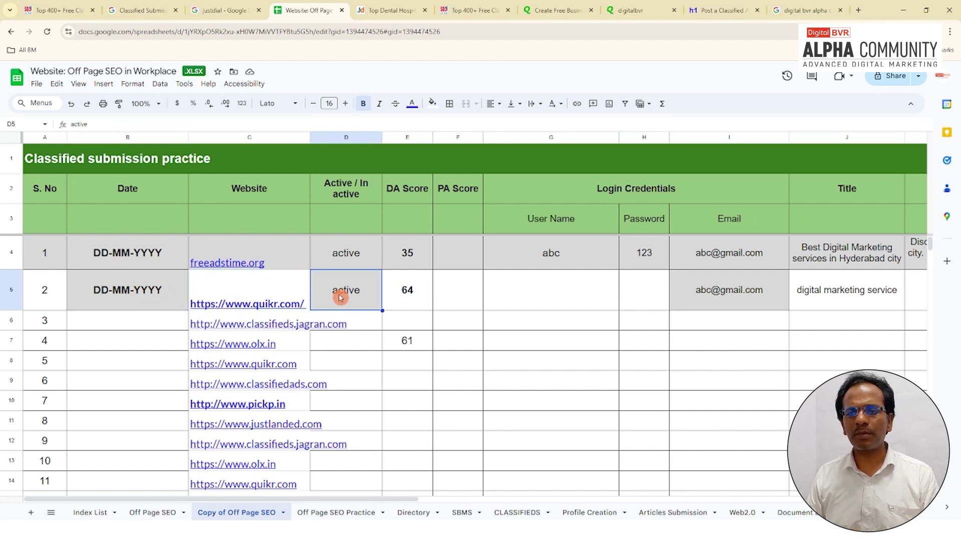
Check row 5's DA score of 64, the empty User Name cell and the email entry.
{"action": "left_click", "coordinate": [379, 192]}
{"action": "left_click", "coordinate": [400, 298]}
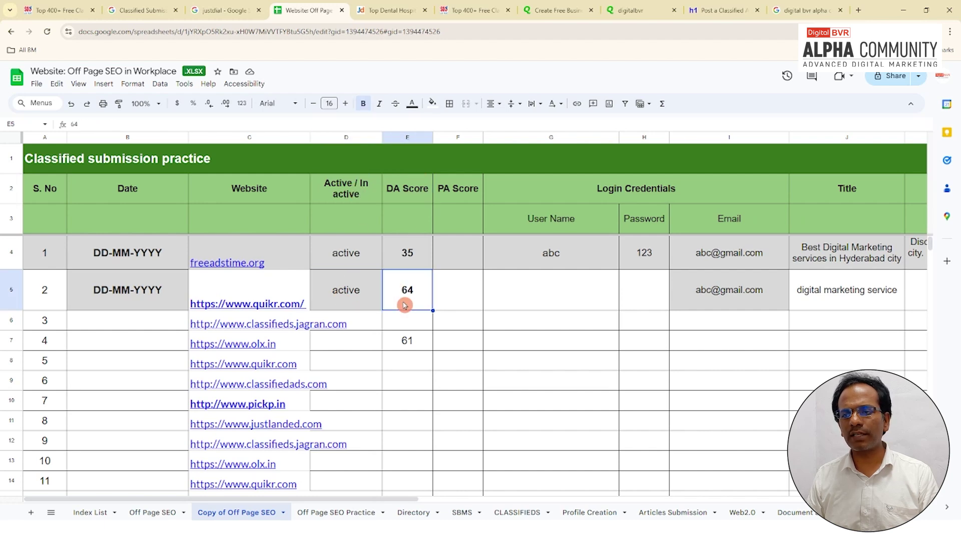
{"action": "left_click", "coordinate": [551, 295]}
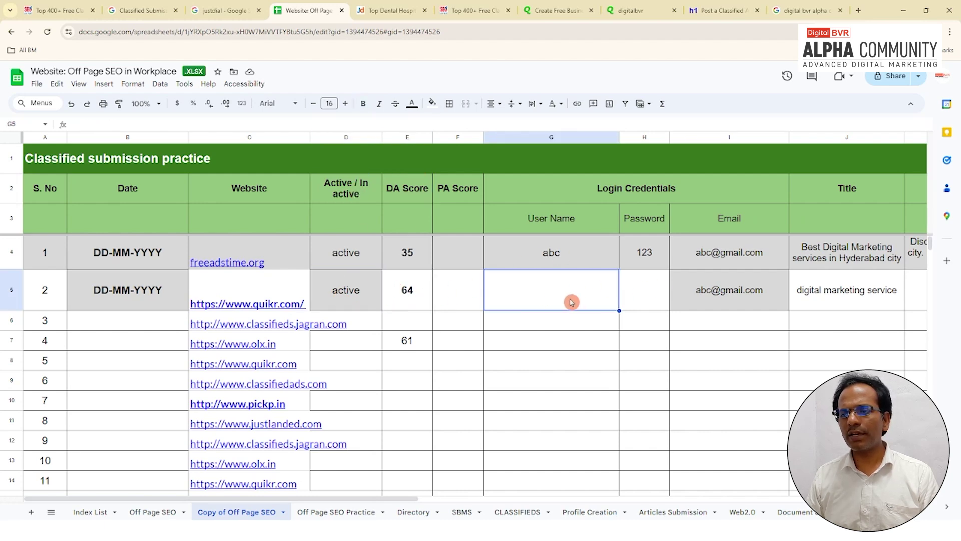
{"action": "left_click", "coordinate": [727, 295]}
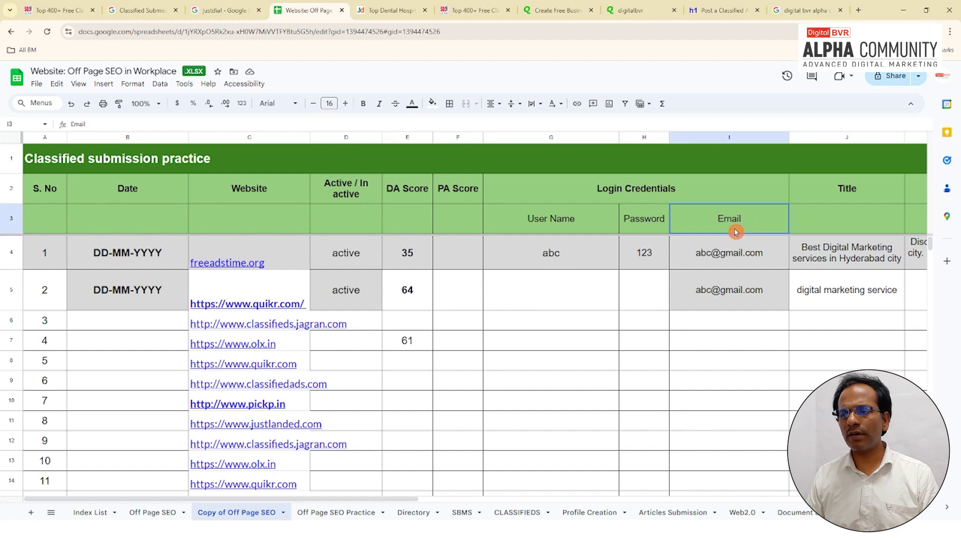
{"action": "left_click_drag", "start_coordinate": [398, 498], "coordinate": [601, 500]}
Append 'in ameerpet' to row 5's title so it reads 'digital marketing service in ameerpet'.
{"action": "left_click", "coordinate": [407, 289]}
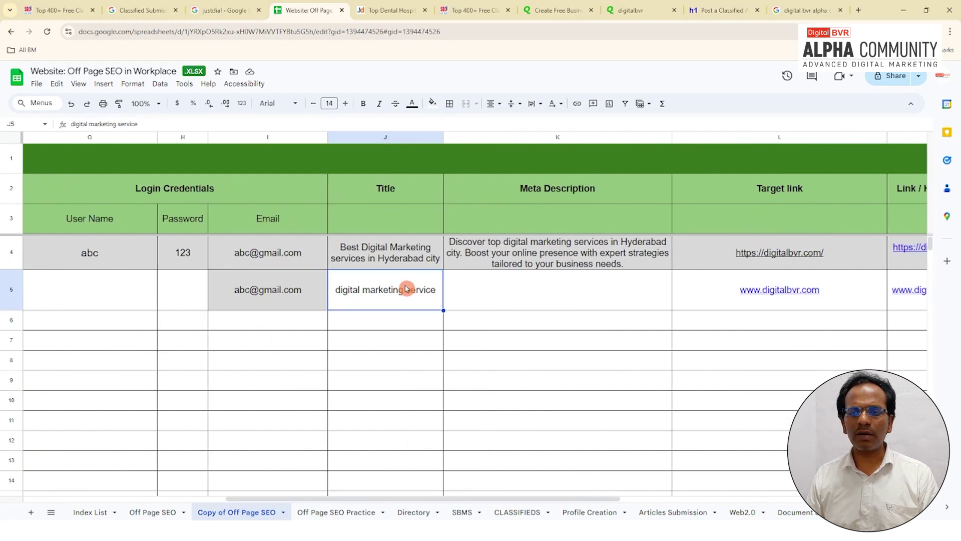
{"action": "double_click", "coordinate": [407, 289]}
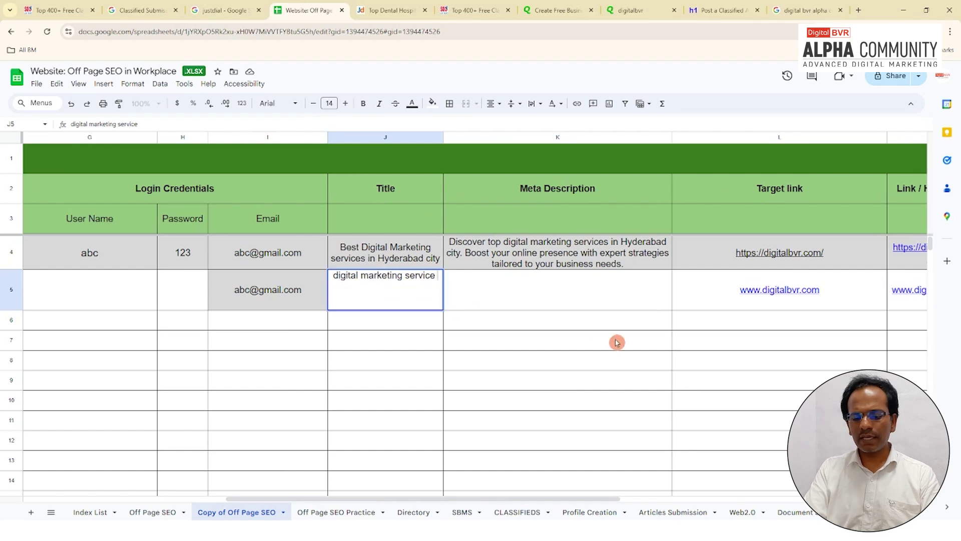
{"action": "type", "text": "in ameerpet"}
{"action": "key", "text": "Return"}
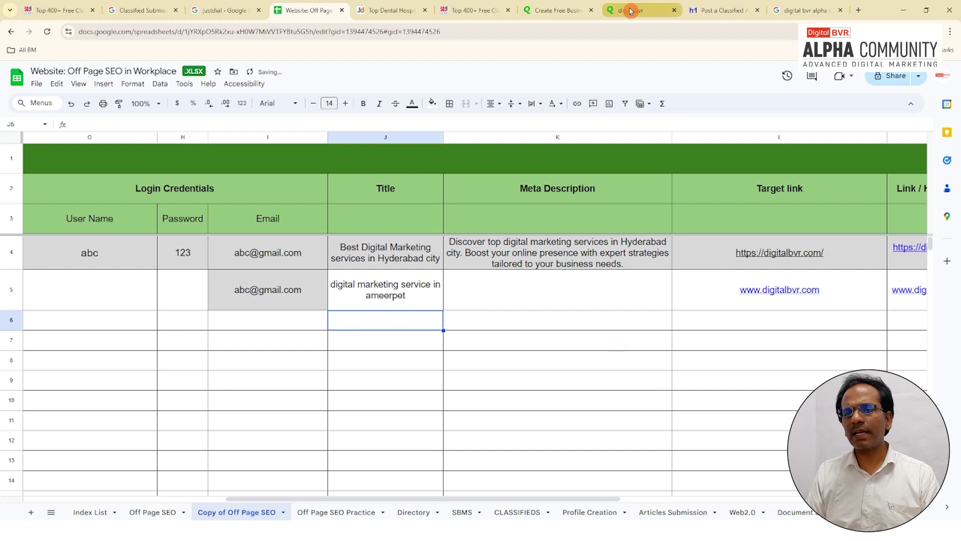
{"action": "left_click", "coordinate": [626, 10]}
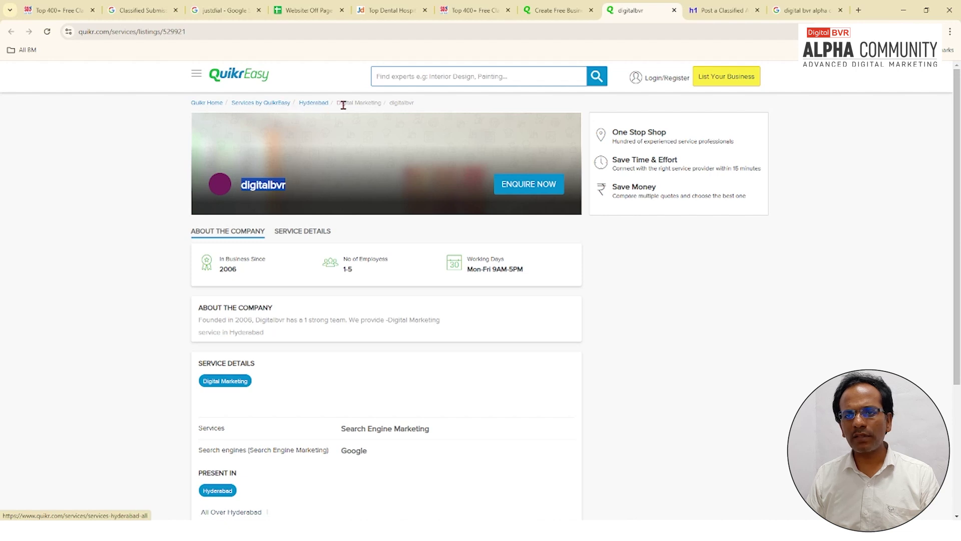
{"action": "left_click", "coordinate": [407, 112]}
{"action": "left_click_drag", "start_coordinate": [338, 104], "coordinate": [427, 110]}
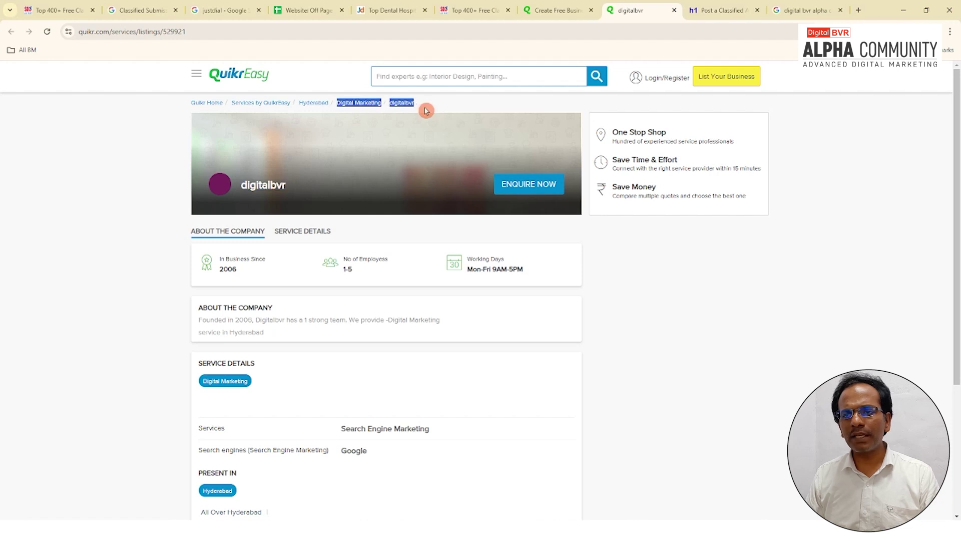
{"action": "left_click", "coordinate": [339, 104]}
{"action": "left_click_drag", "start_coordinate": [339, 104], "coordinate": [402, 104]}
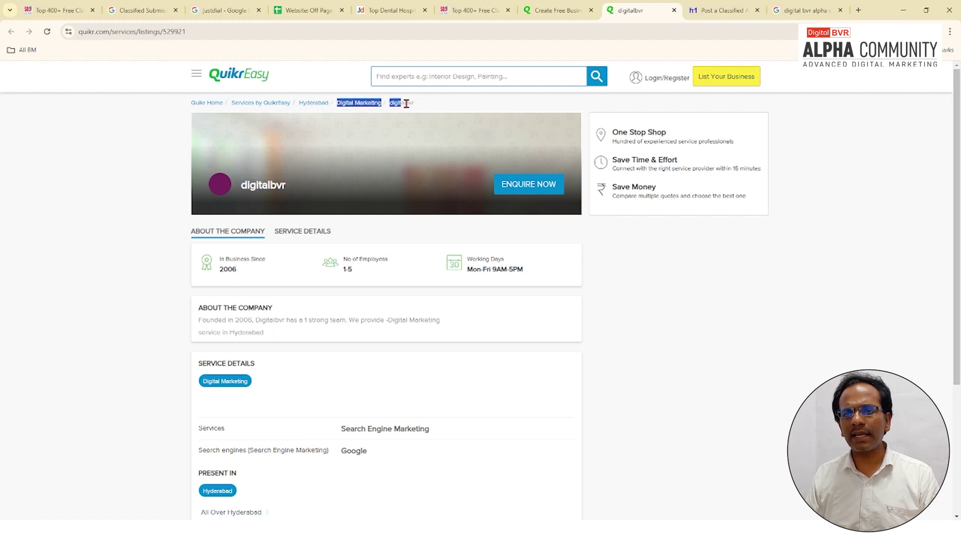
{"action": "left_click", "coordinate": [89, 201]}
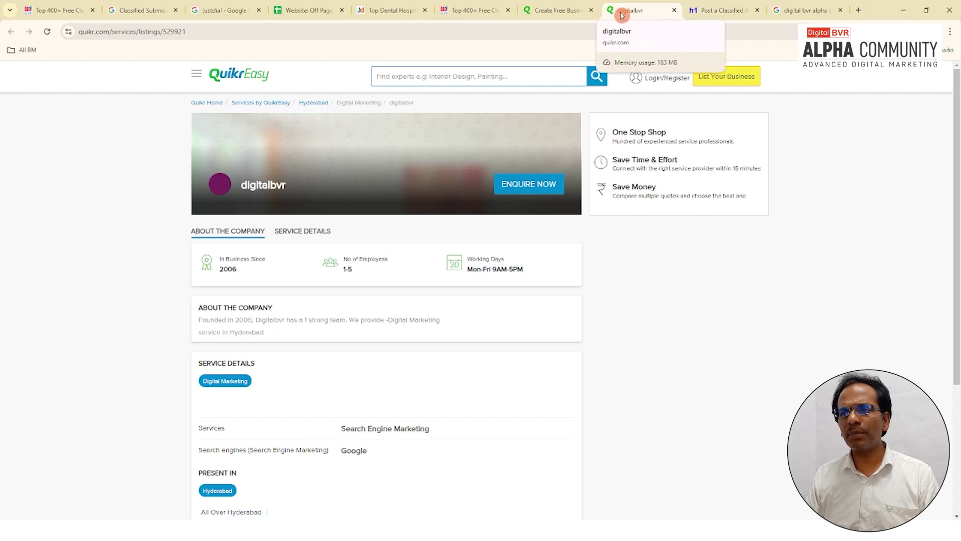
{"action": "left_click", "coordinate": [622, 13]}
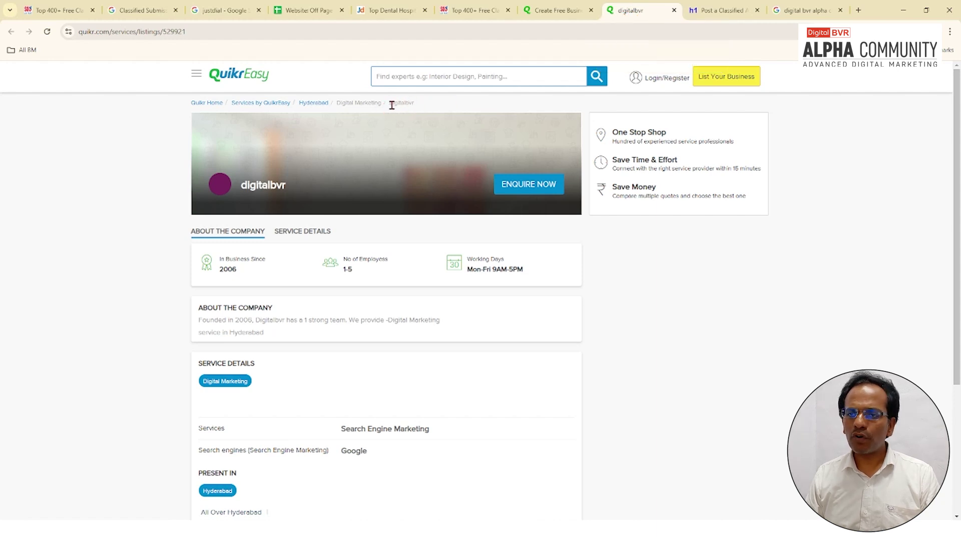
{"action": "left_click", "coordinate": [409, 105]}
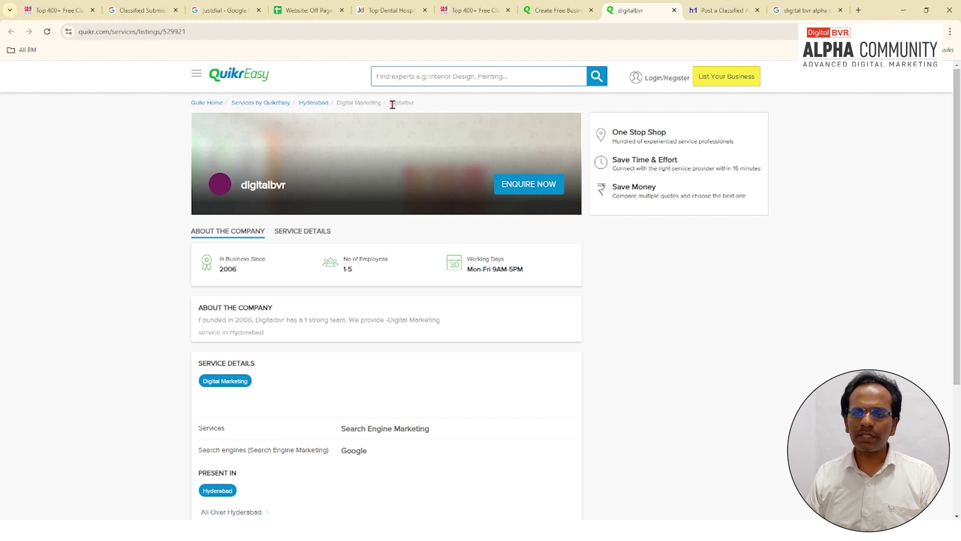
{"action": "left_click", "coordinate": [397, 103]}
{"action": "double_click", "coordinate": [398, 104]}
{"action": "left_click", "coordinate": [398, 104]}
{"action": "double_click", "coordinate": [399, 105]}
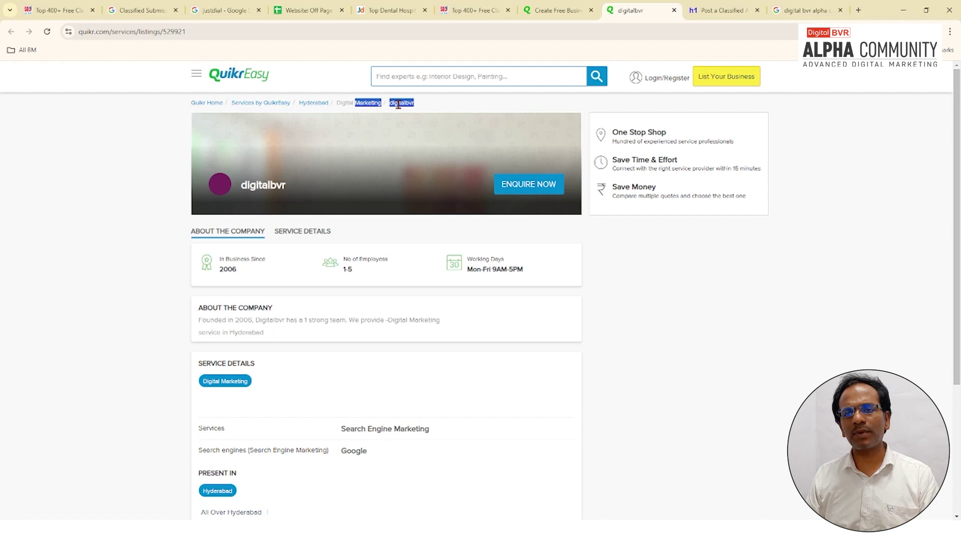
{"action": "left_click", "coordinate": [399, 105]}
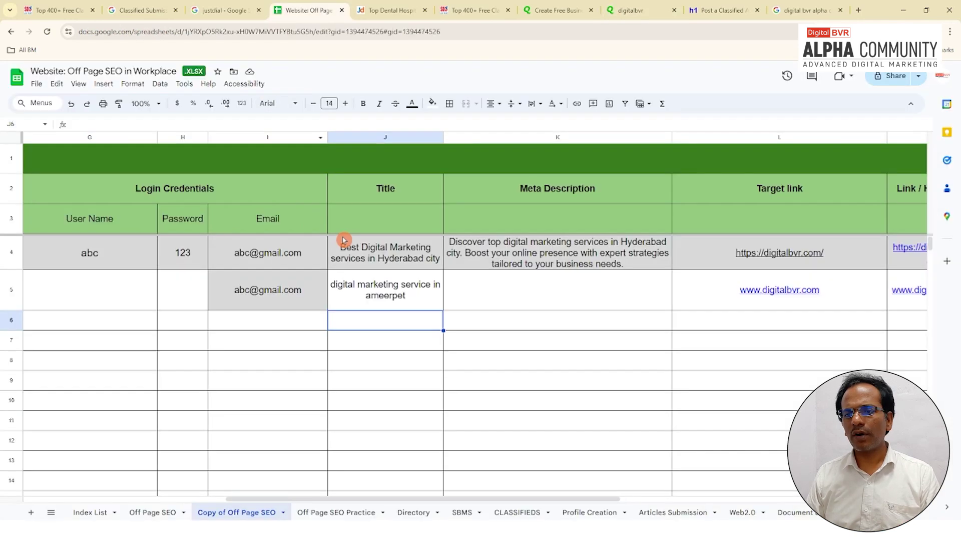
Copy row 4's meta description into row 5's meta description cell.
{"action": "left_click", "coordinate": [439, 300]}
{"action": "left_click", "coordinate": [544, 260]}
{"action": "key", "text": "ctrl+c"}
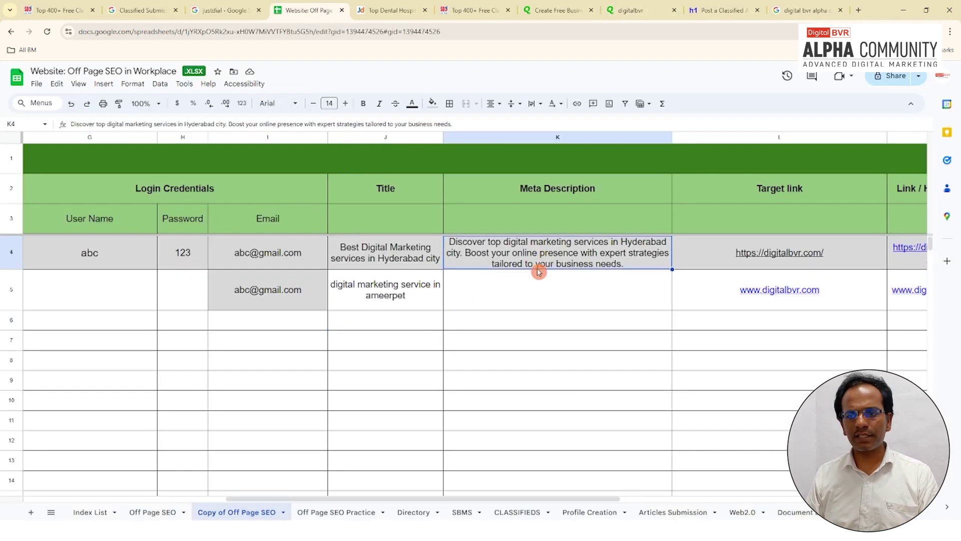
{"action": "double_click", "coordinate": [538, 293]}
{"action": "key", "text": "ctrl+v"}
{"action": "key", "text": "Return"}
{"action": "key", "text": "Down"}
Compare the QuikrEasy listing page against the practice sheet's row 5.
{"action": "left_click", "coordinate": [630, 11]}
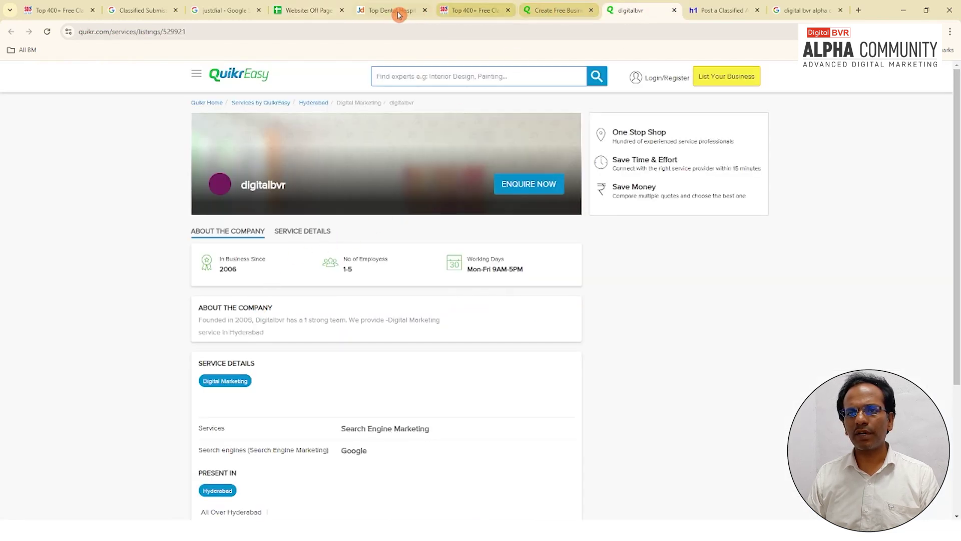
{"action": "left_click", "coordinate": [308, 10]}
{"action": "left_click_drag", "start_coordinate": [365, 499], "coordinate": [587, 499]}
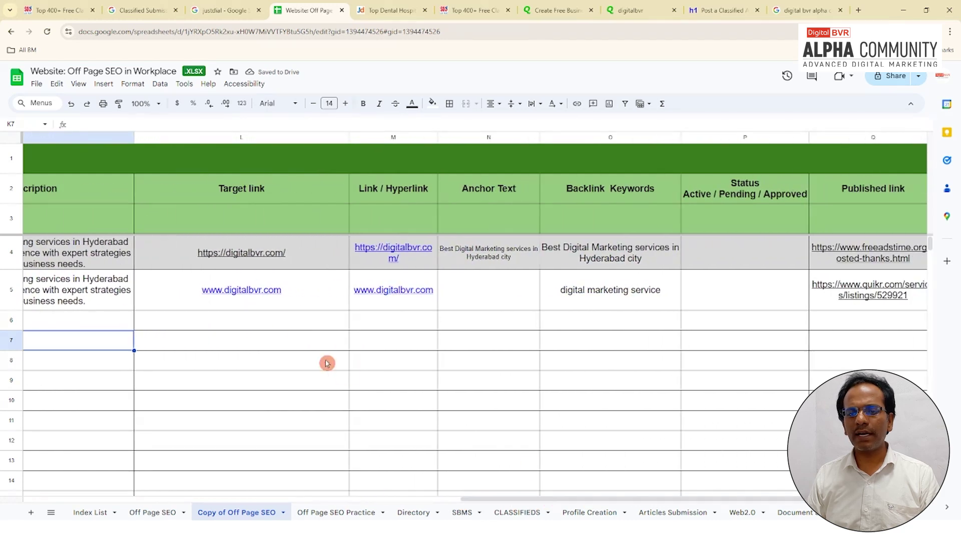
{"action": "left_click", "coordinate": [632, 11]}
{"action": "scroll", "coordinate": [292, 318], "scroll_direction": "down", "scroll_amount": 2}
{"action": "scroll", "coordinate": [281, 388], "scroll_direction": "up", "scroll_amount": 2}
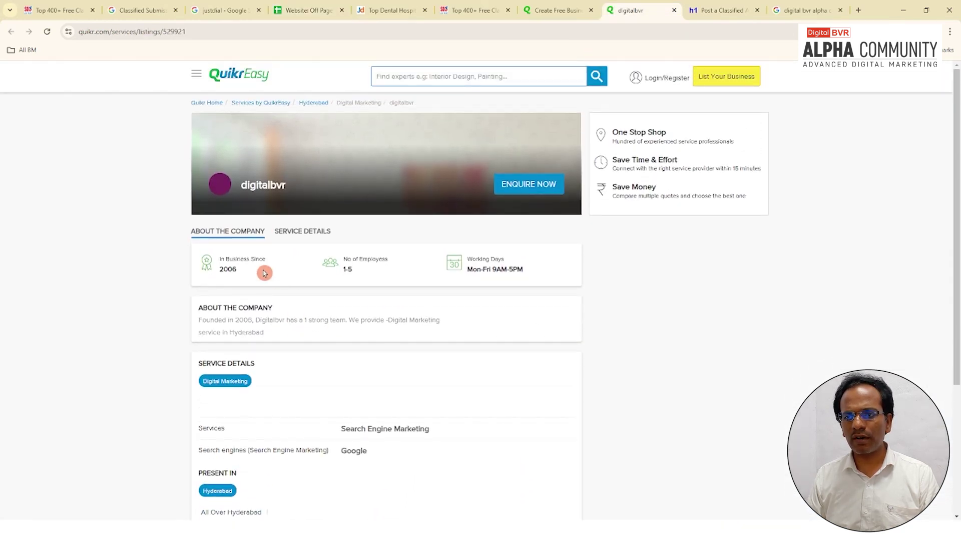
Open and close the listing's ENQUIRE NOW enquiry form, then return to the sheet.
{"action": "left_click", "coordinate": [522, 193]}
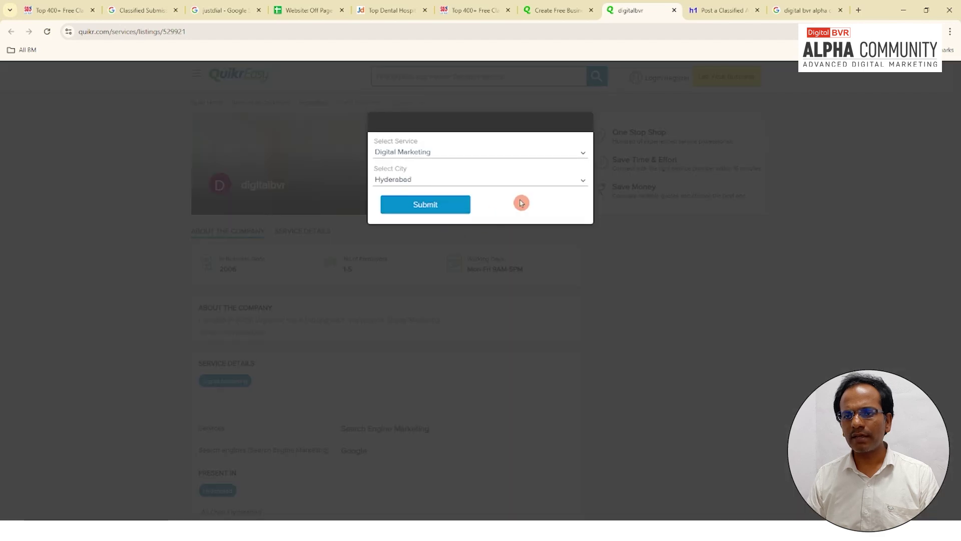
{"action": "left_click", "coordinate": [420, 235]}
{"action": "scroll", "coordinate": [302, 268], "scroll_direction": "down", "scroll_amount": 3}
{"action": "scroll", "coordinate": [294, 290], "scroll_direction": "up", "scroll_amount": 2}
{"action": "left_click", "coordinate": [257, 102]}
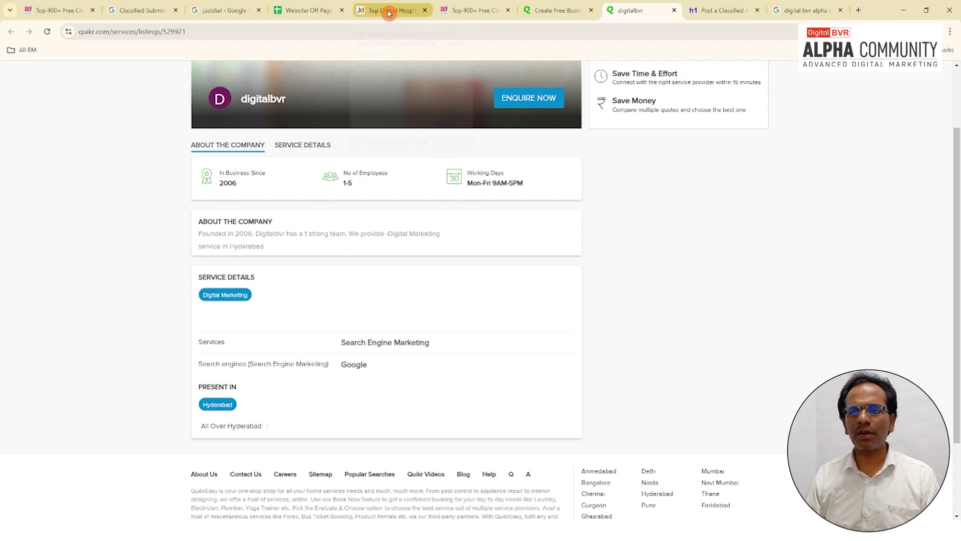
{"action": "left_click", "coordinate": [303, 10]}
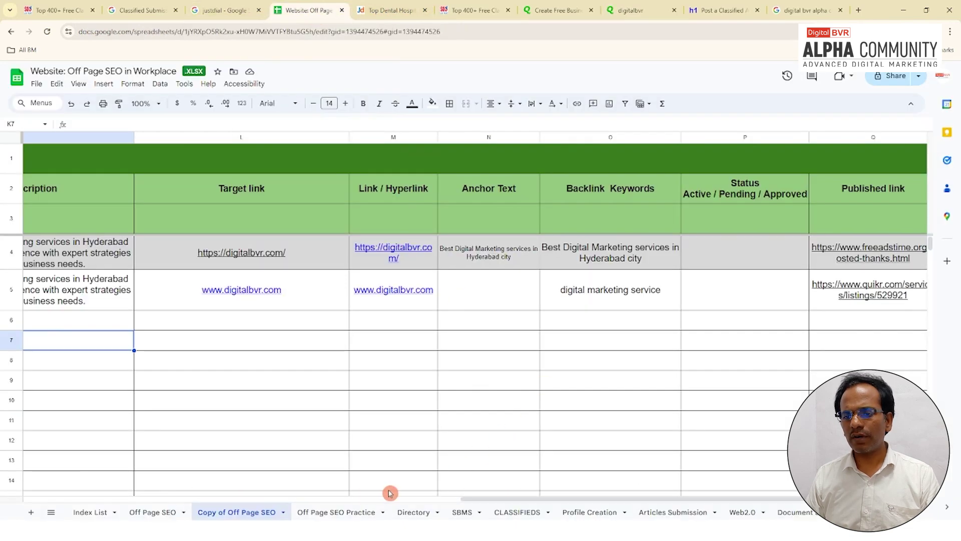
Verify row 5's Published link against the live QuikrEasy listing.
{"action": "scroll", "coordinate": [468, 502], "scroll_direction": "right", "scroll_amount": 3}
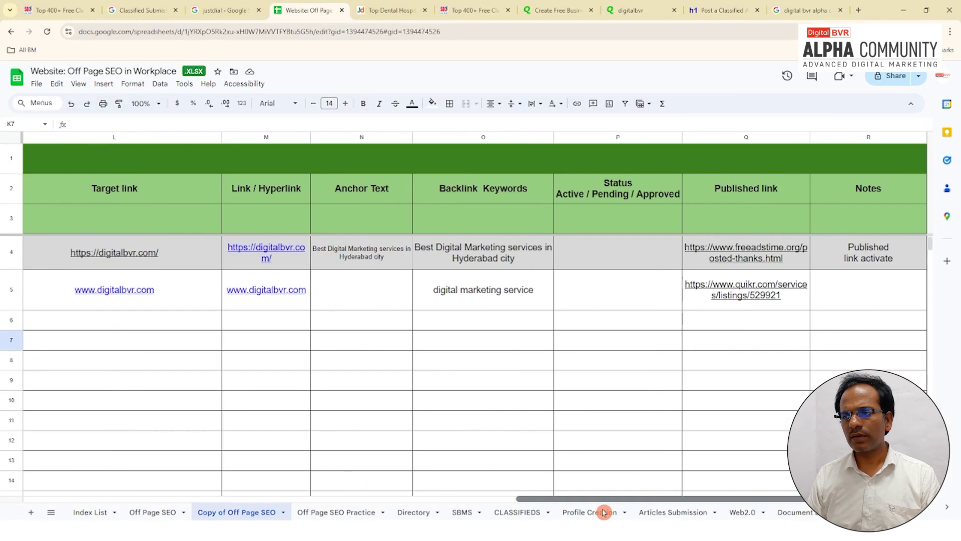
{"action": "left_click", "coordinate": [757, 190]}
{"action": "left_click", "coordinate": [743, 295]}
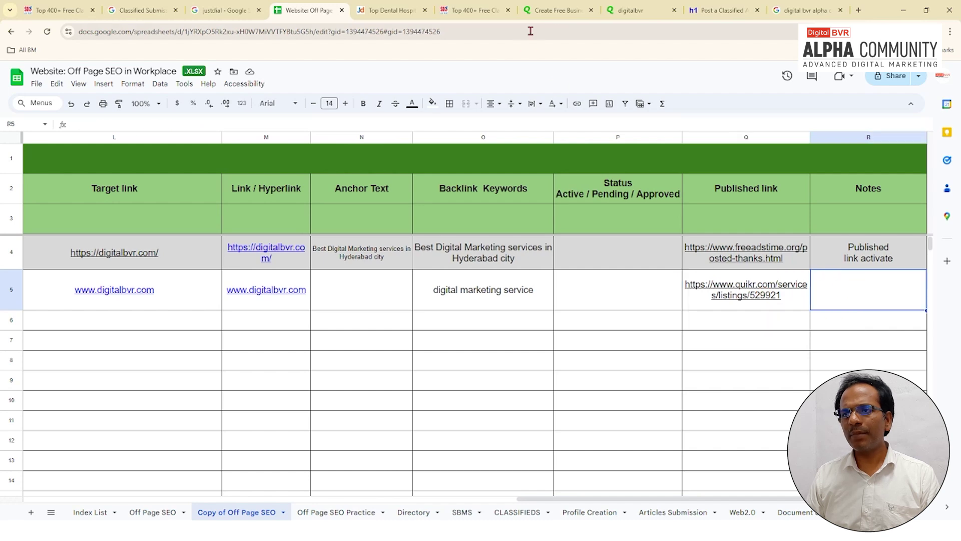
{"action": "left_click", "coordinate": [635, 10]}
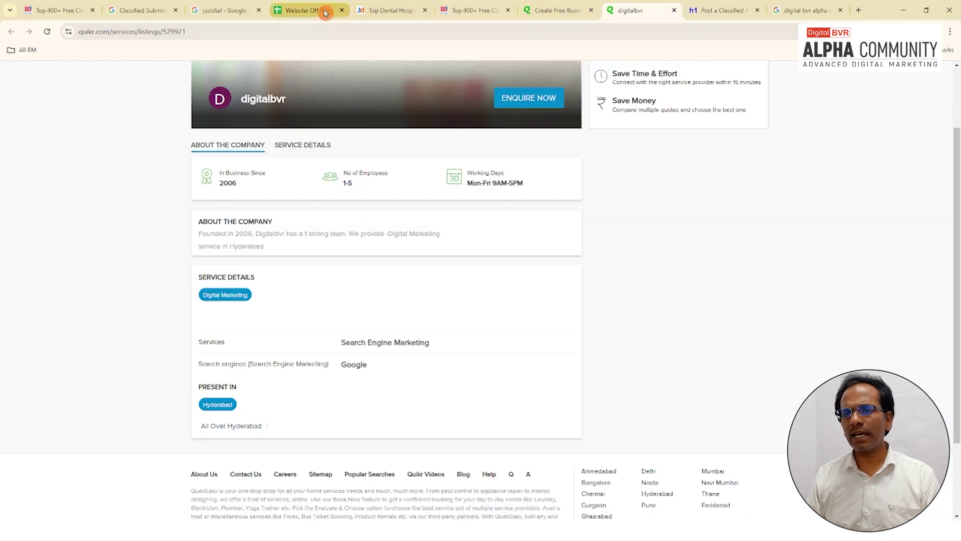
{"action": "left_click", "coordinate": [322, 11]}
Enter 'link activated' in row 5's Notes cell.
{"action": "left_click", "coordinate": [851, 280]}
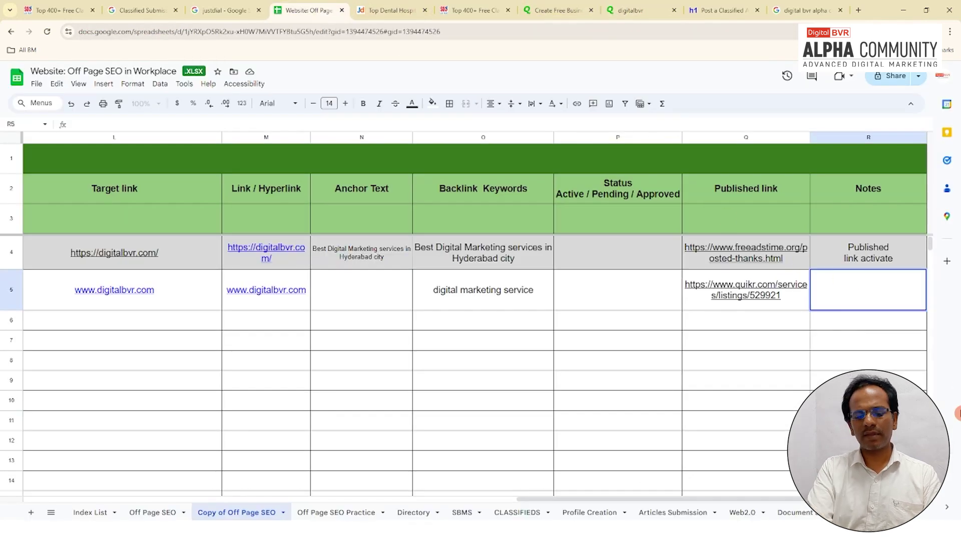
{"action": "type", "text": "link activated"}
{"action": "key", "text": "Return"}
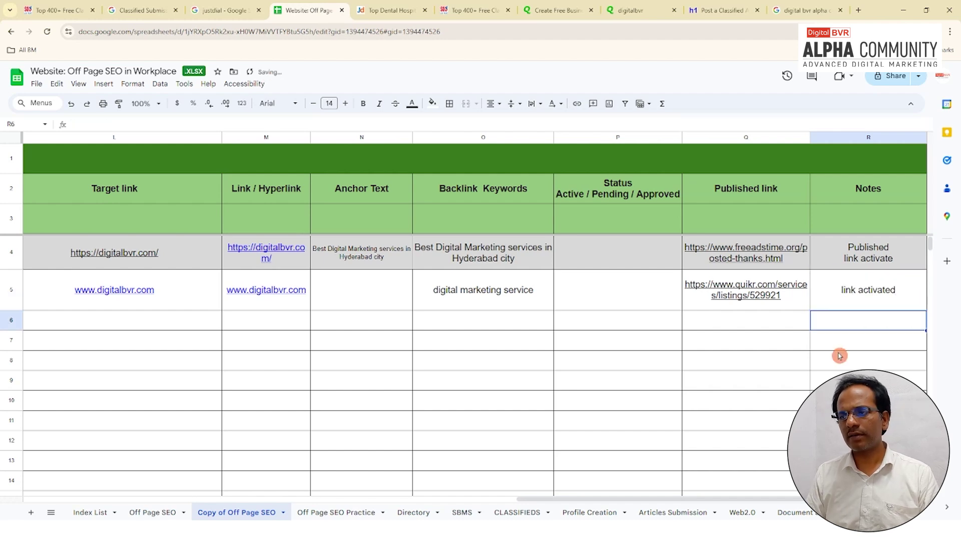
{"action": "left_click", "coordinate": [873, 299]}
Scroll back left and select the date cells of rows 4 and 5.
{"action": "left_click_drag", "start_coordinate": [646, 499], "coordinate": [77, 496]}
{"action": "left_click", "coordinate": [103, 292]}
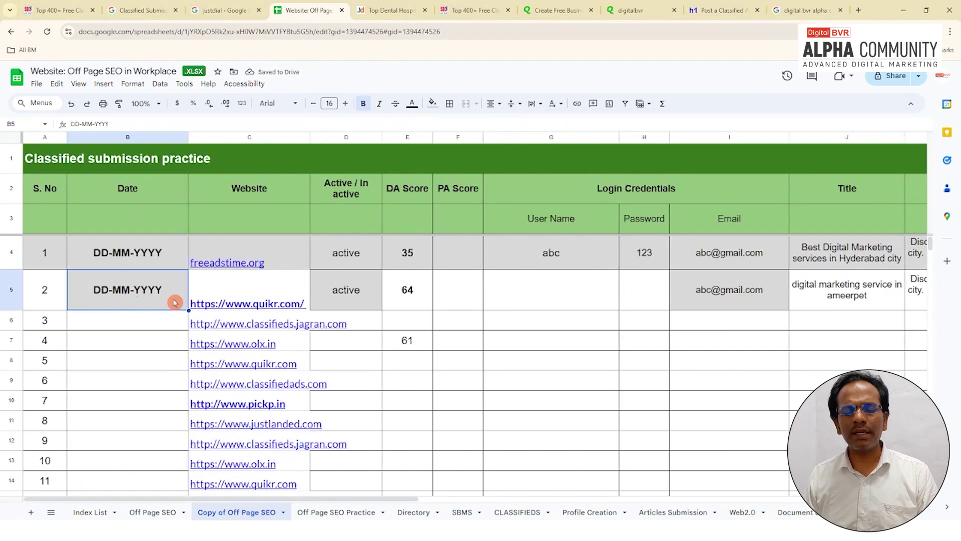
{"action": "left_click", "coordinate": [125, 162]}
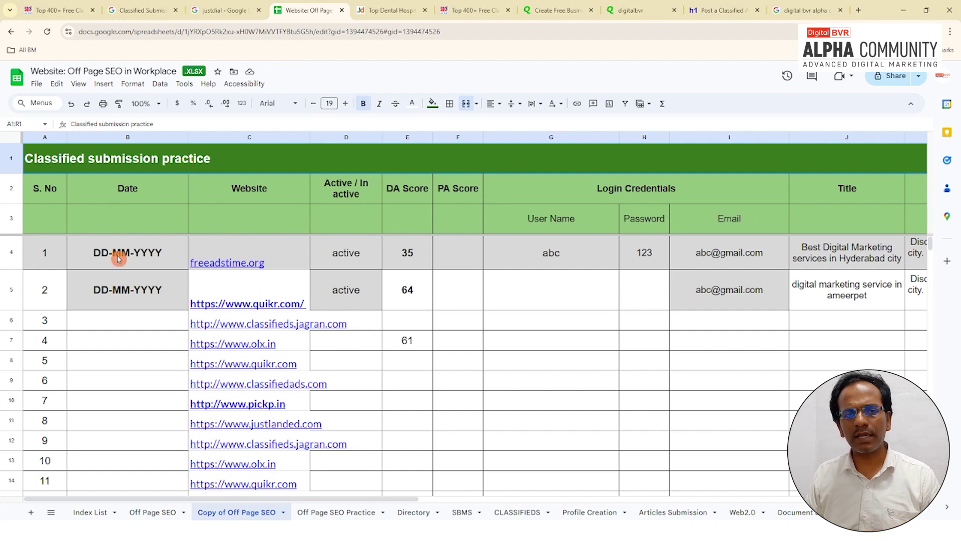
{"action": "left_click_drag", "start_coordinate": [125, 258], "coordinate": [141, 306]}
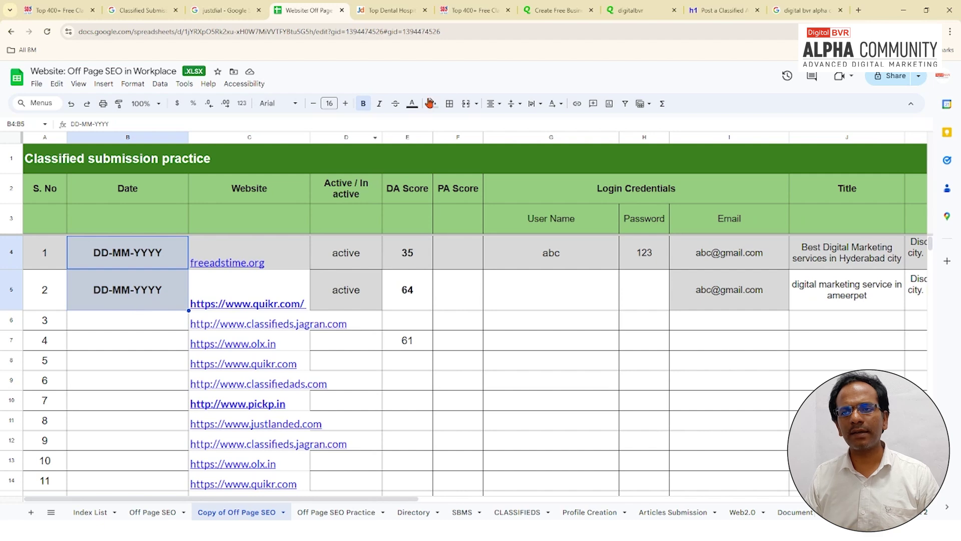